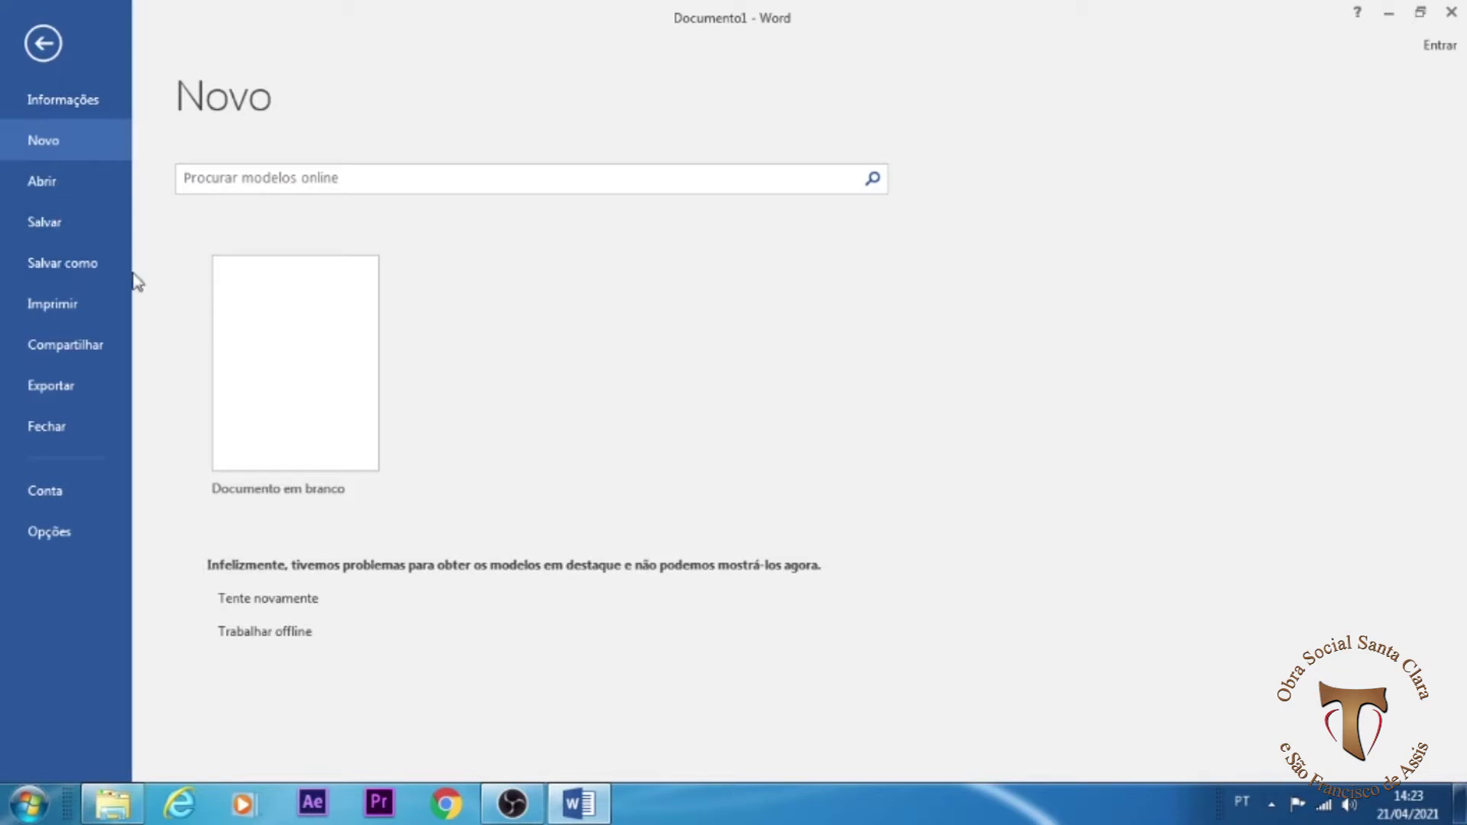
Step: Return to the blank document and look through the available fonts and font sizes
left_click(43, 44)
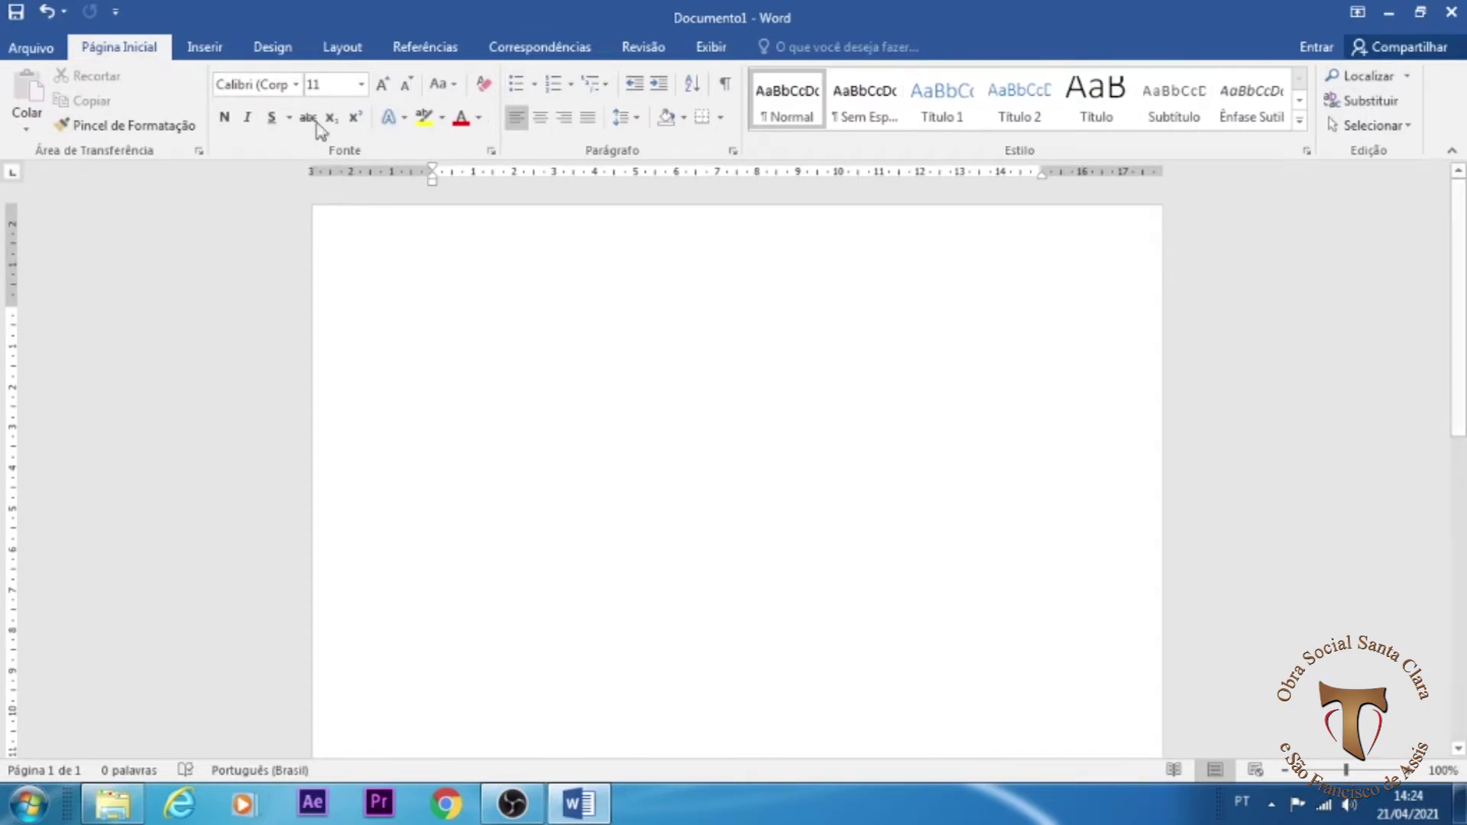
left_click(298, 87)
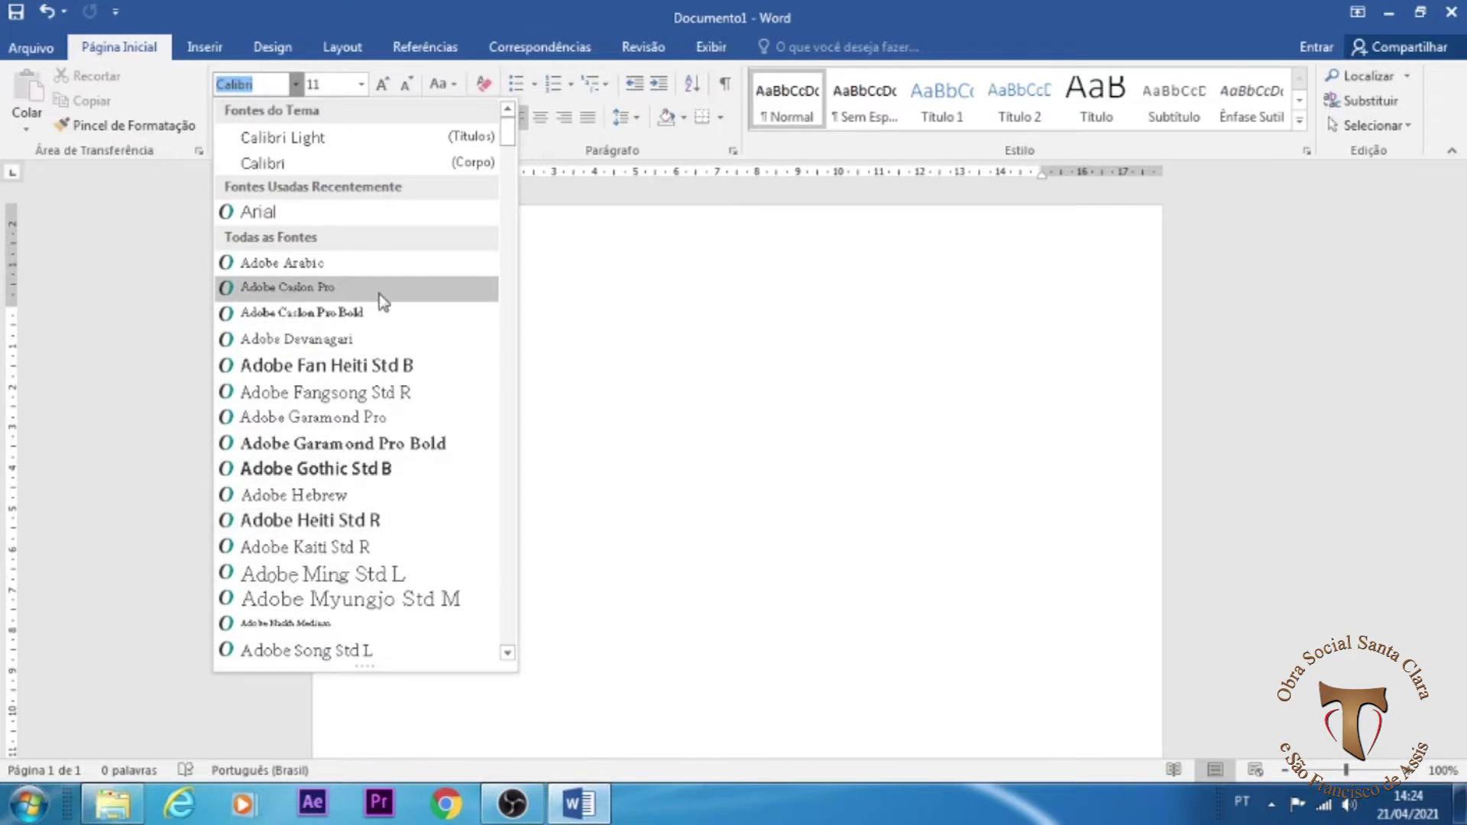
left_click(361, 85)
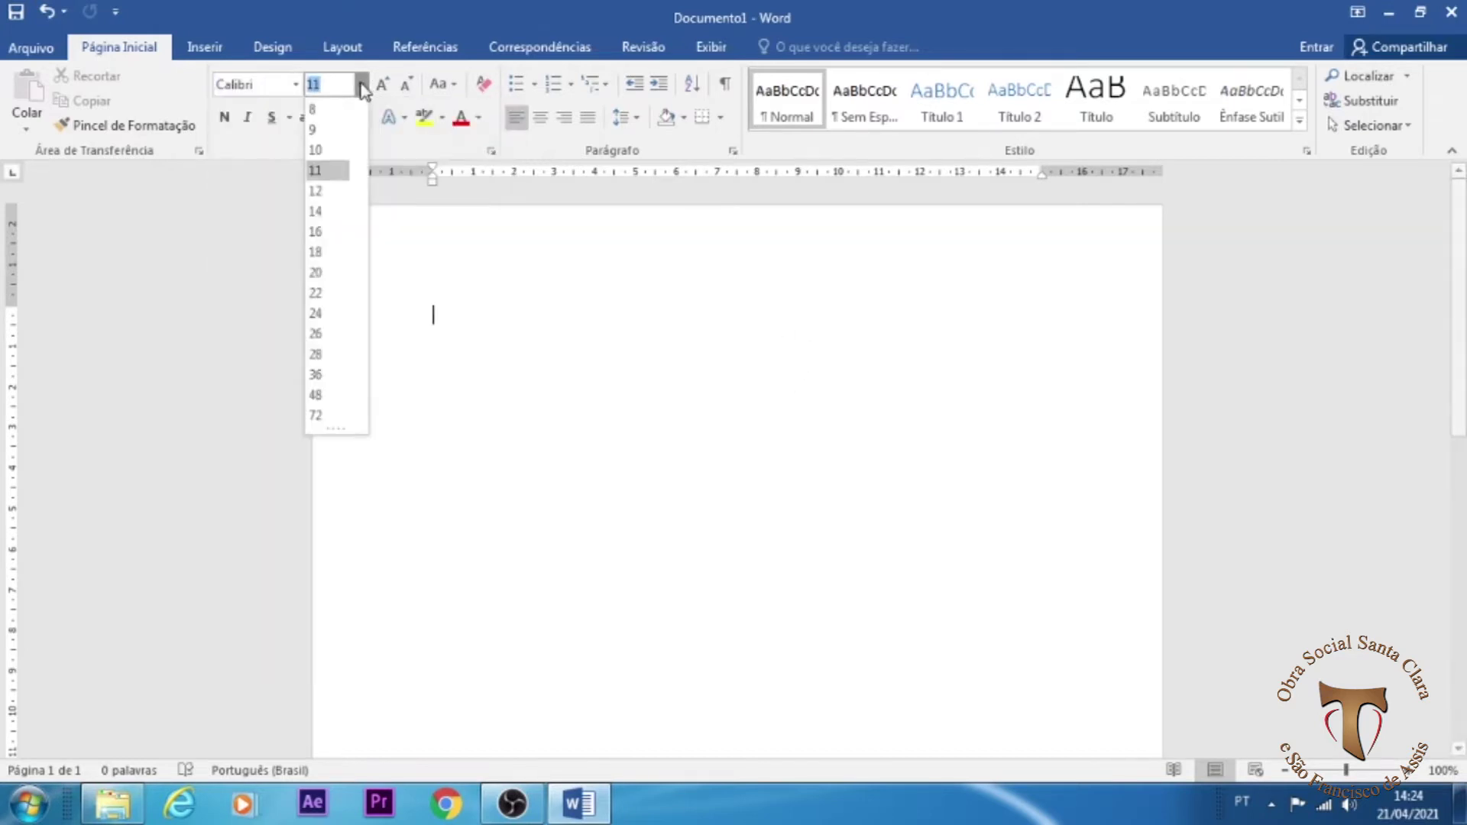
left_click(649, 382)
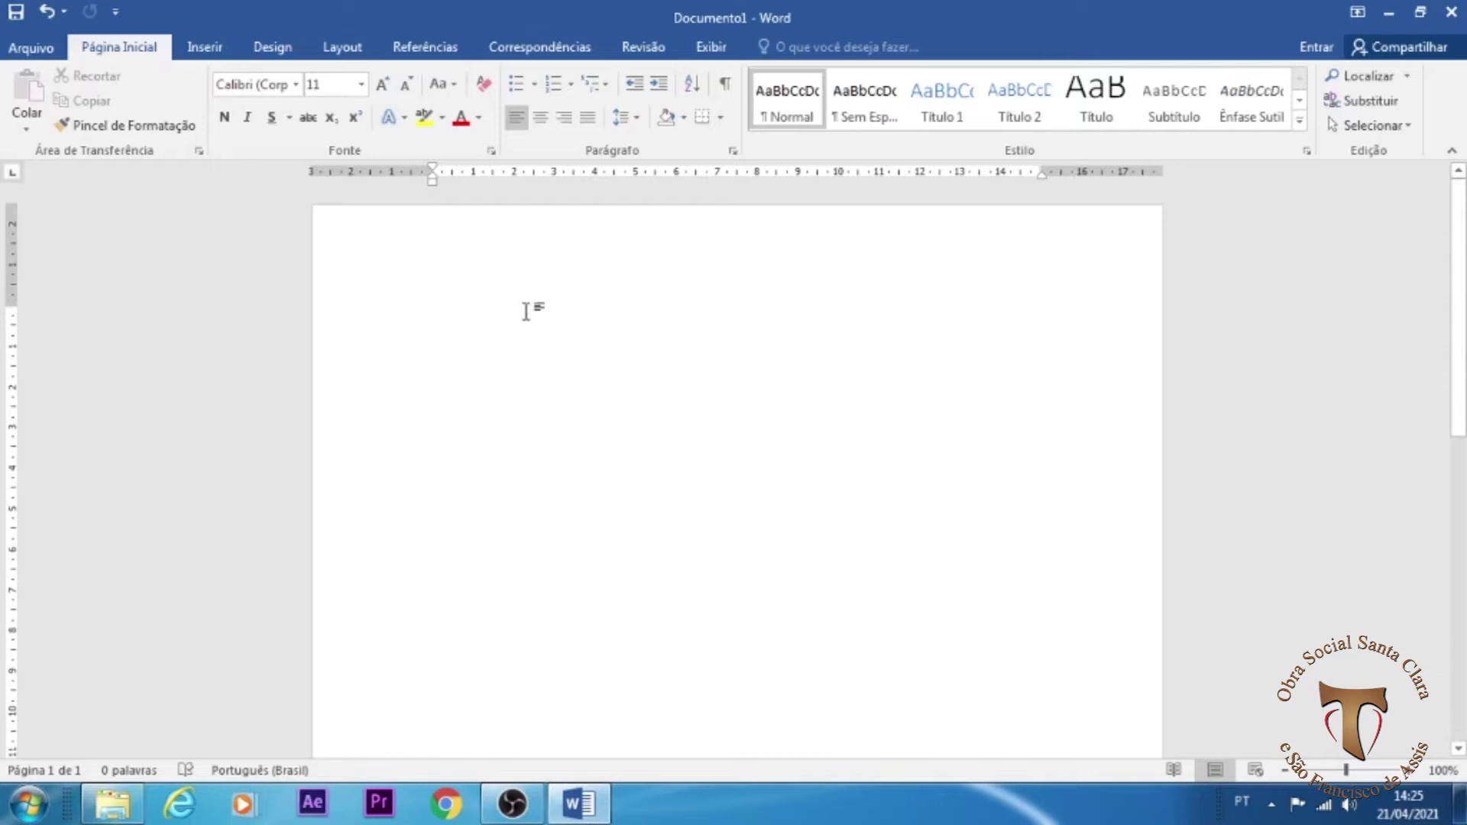
Step: Try the left, centred, right and justified alignments on the empty first paragraph and check its indent markers
left_click(523, 123)
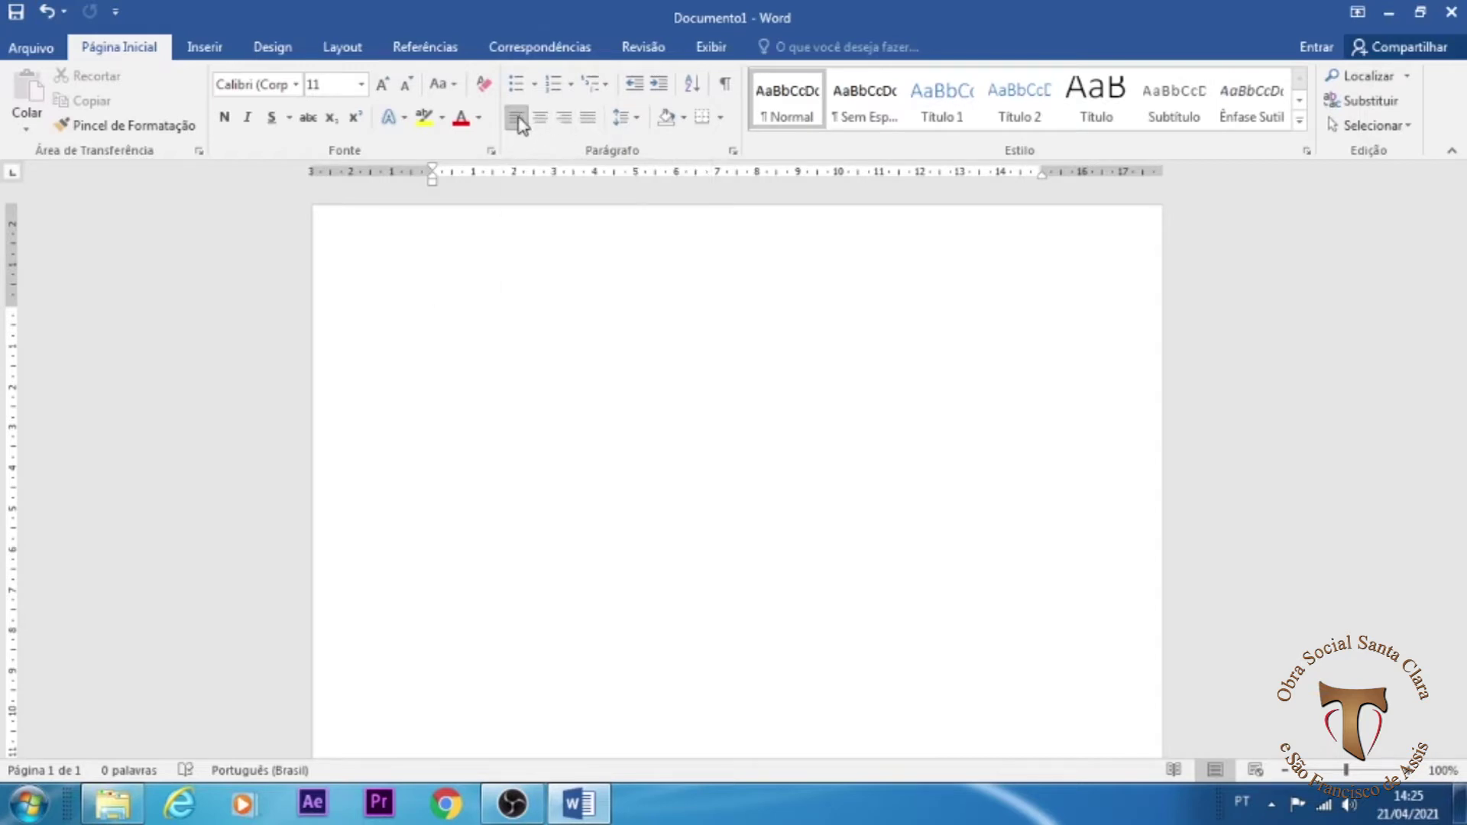
left_click(547, 125)
left_click(565, 119)
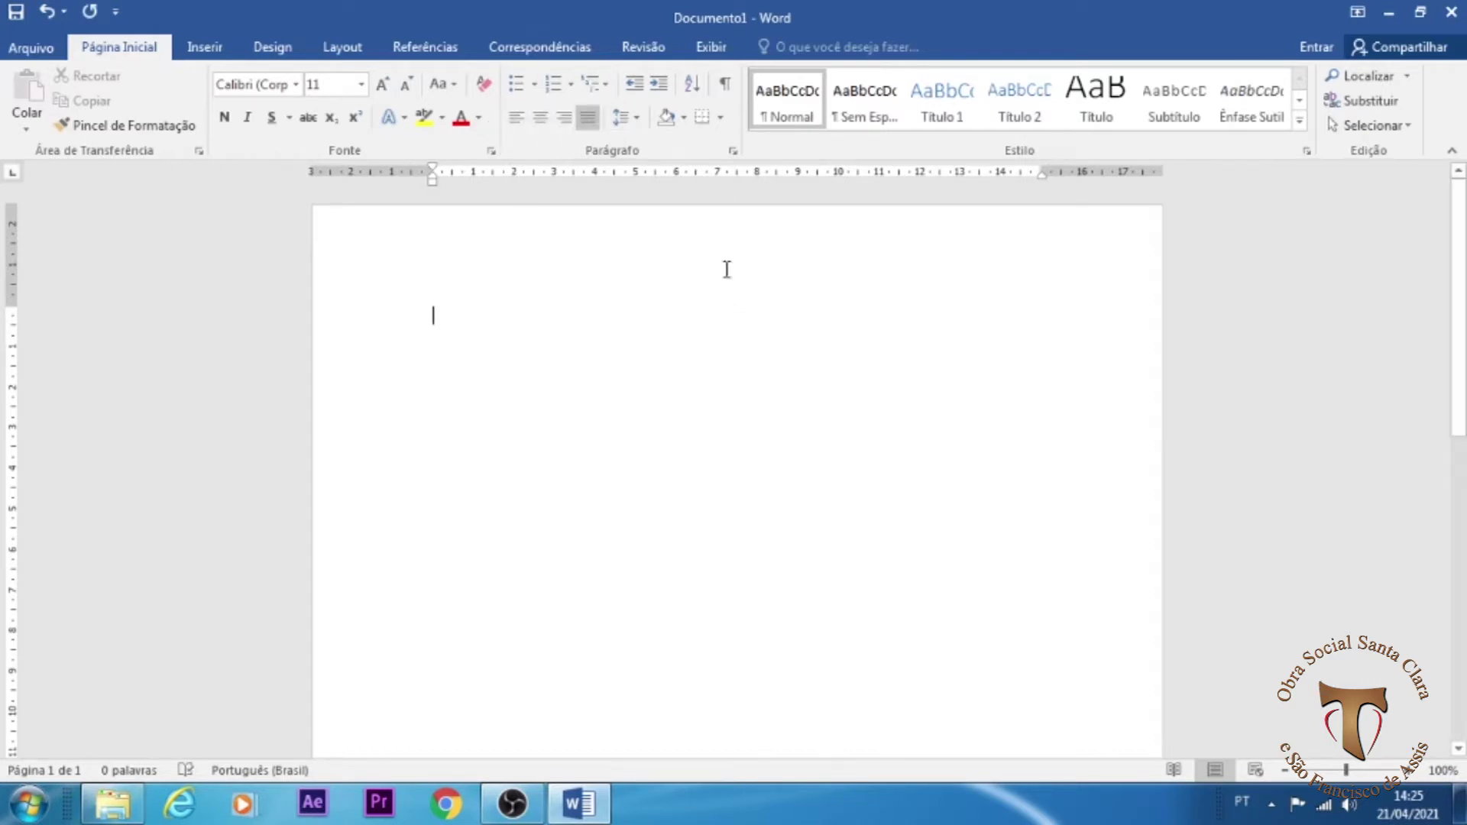
left_click(516, 119)
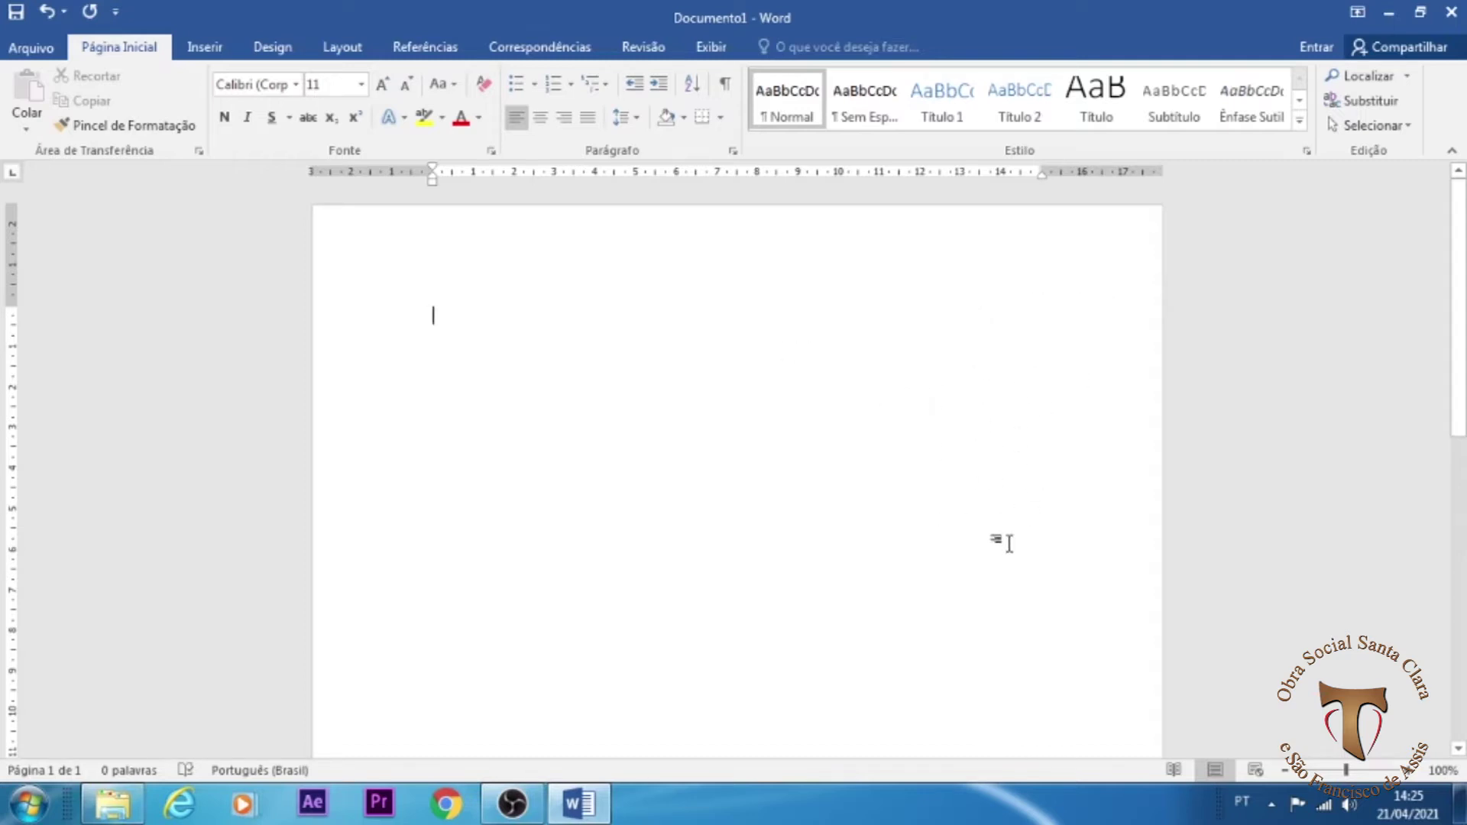
left_click(543, 121)
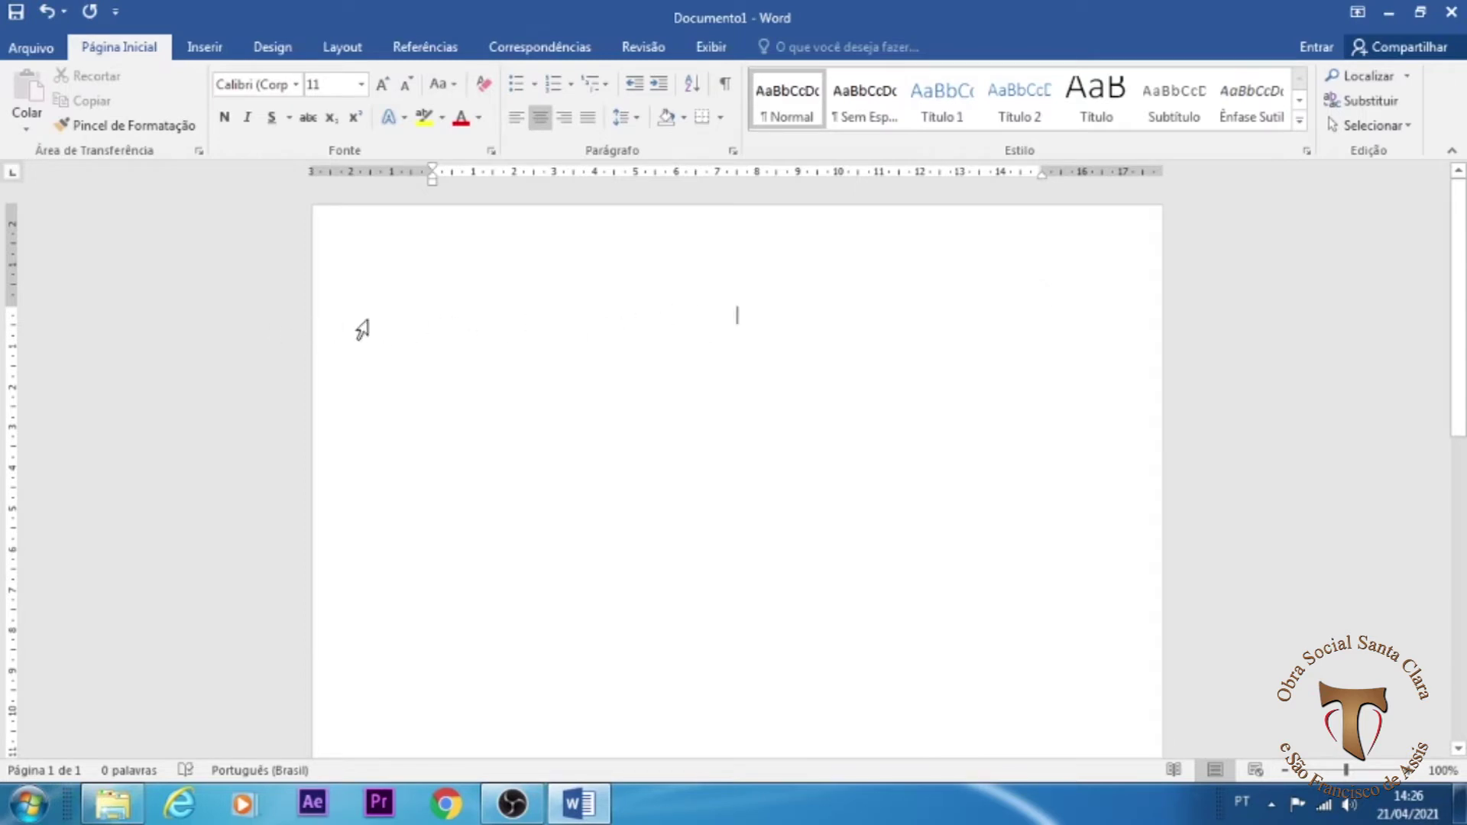
left_click_drag(433, 188, 435, 188)
left_click_drag(1042, 182, 1043, 186)
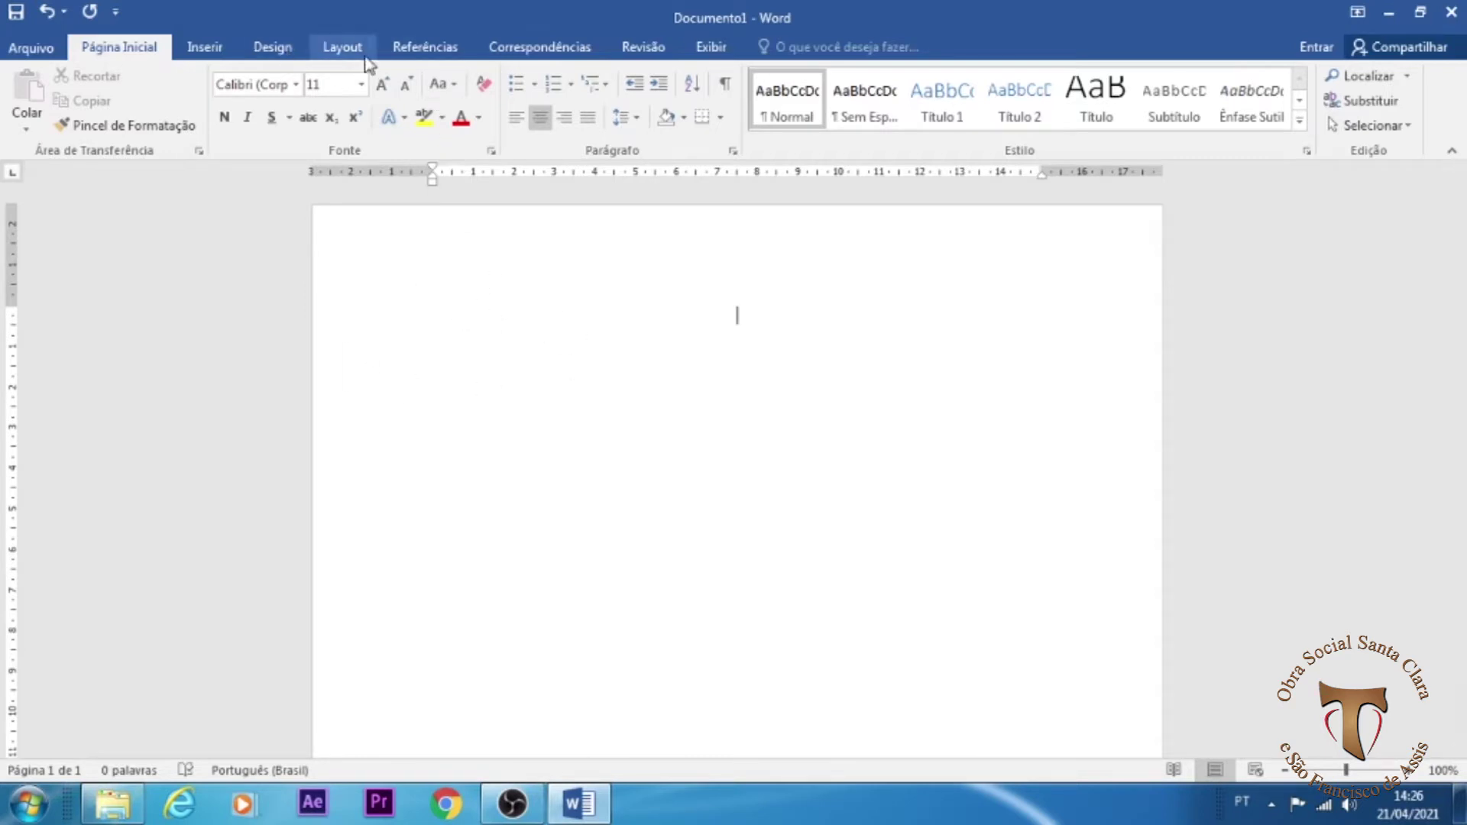
Step: Look through the preset page margins, the page orientations and the paper sizes
left_click(344, 49)
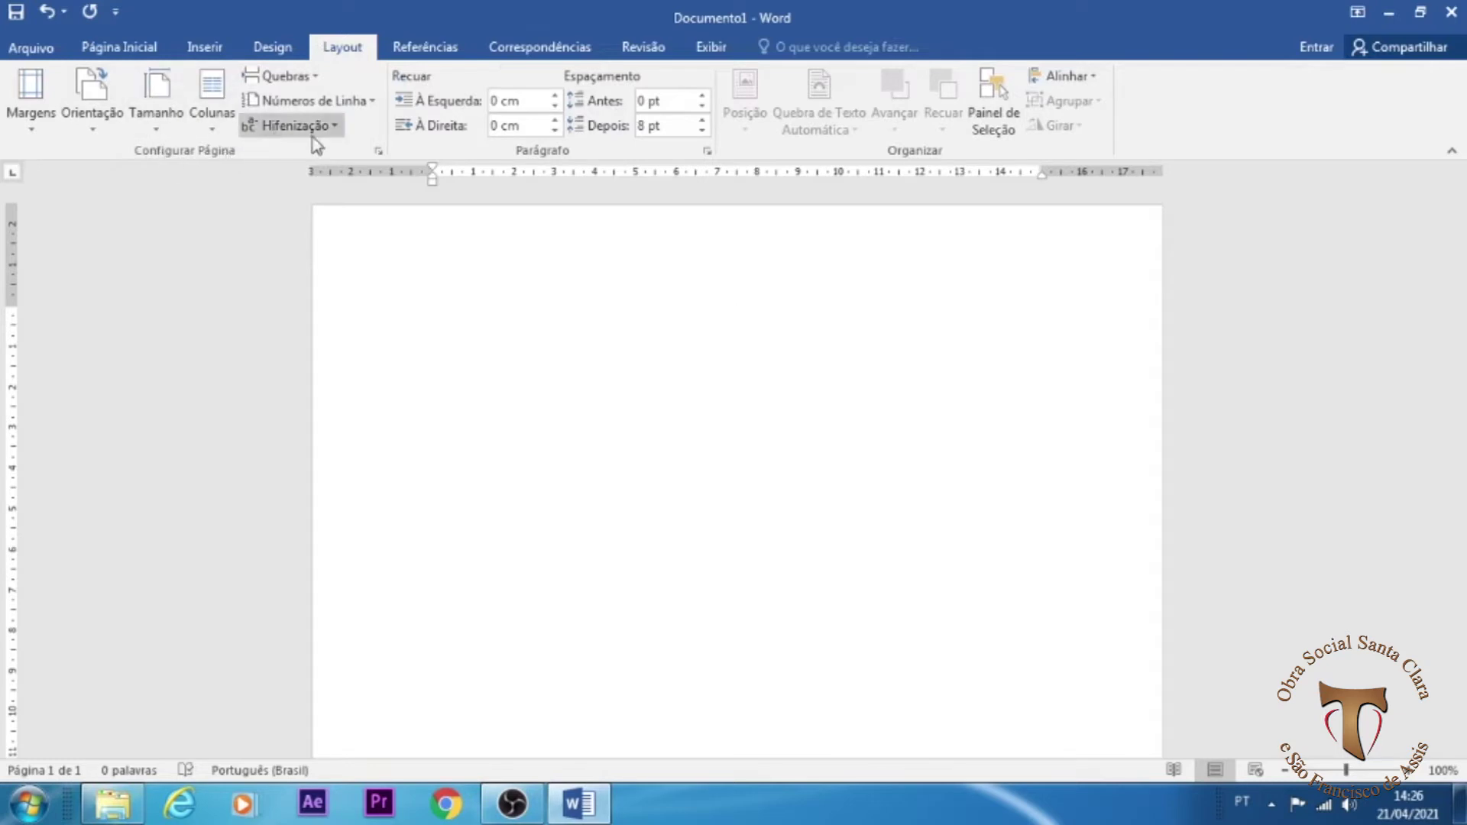
left_click(35, 129)
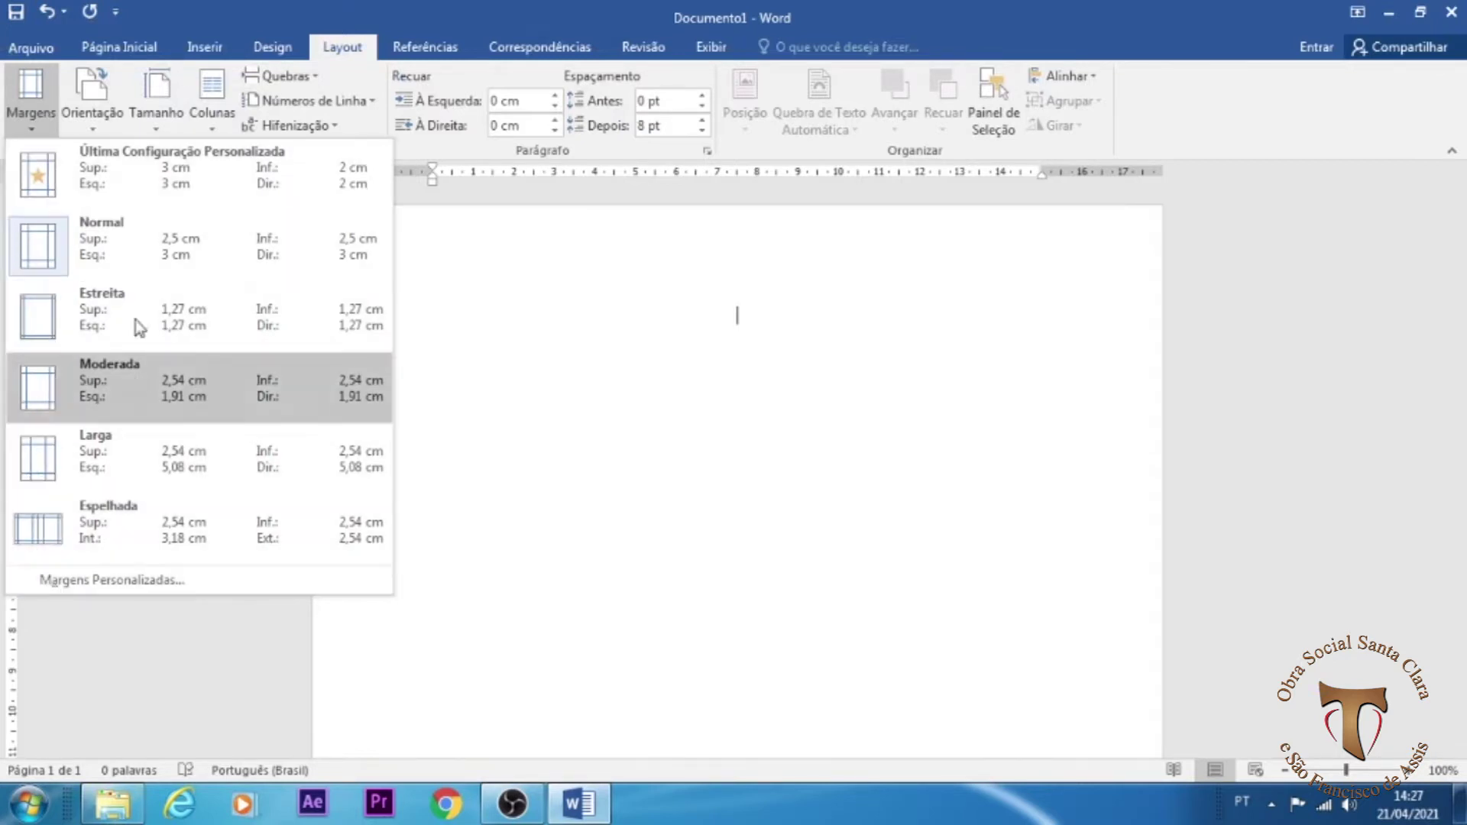
left_click(94, 129)
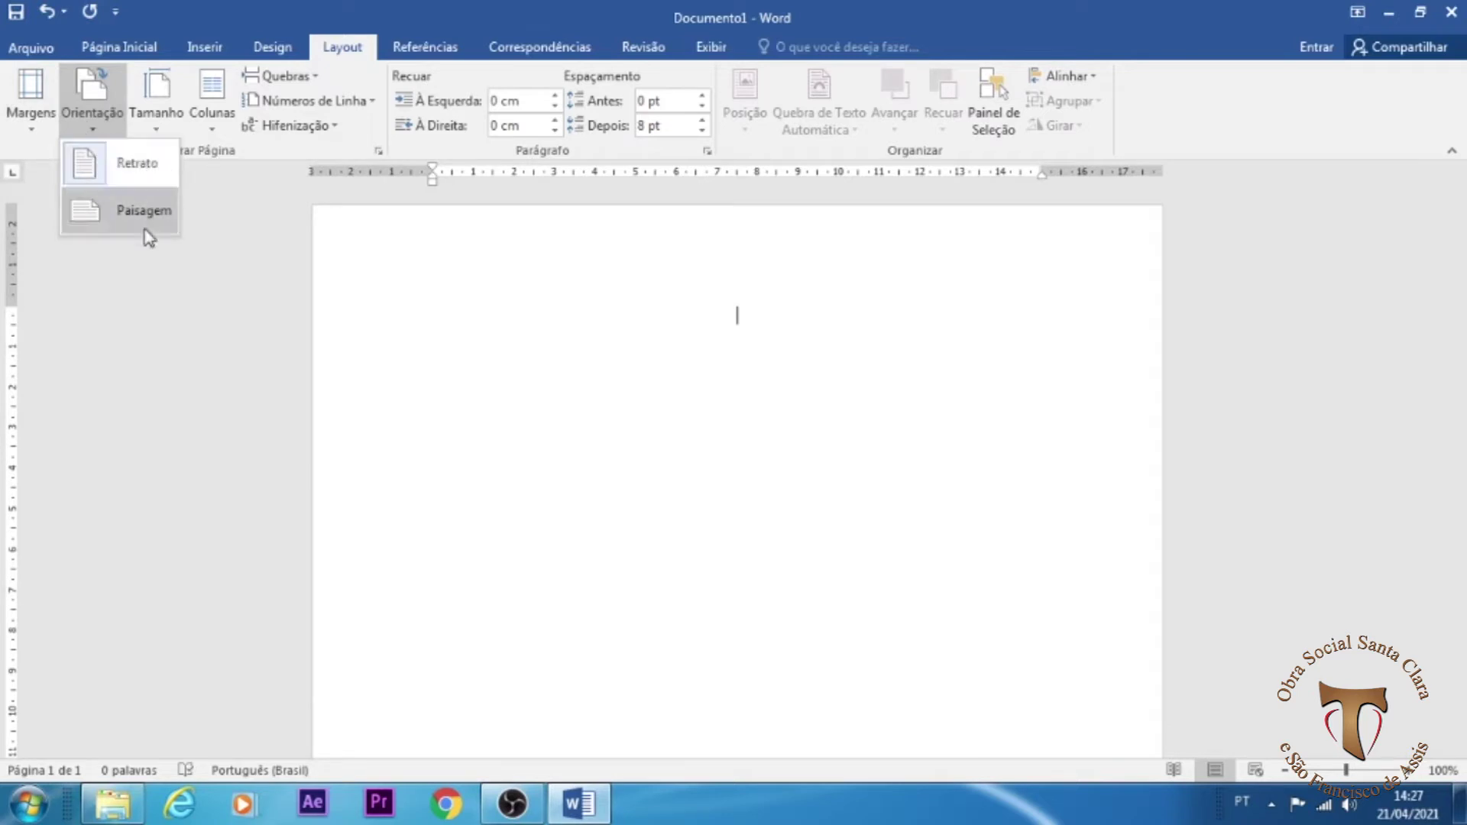
left_click(162, 133)
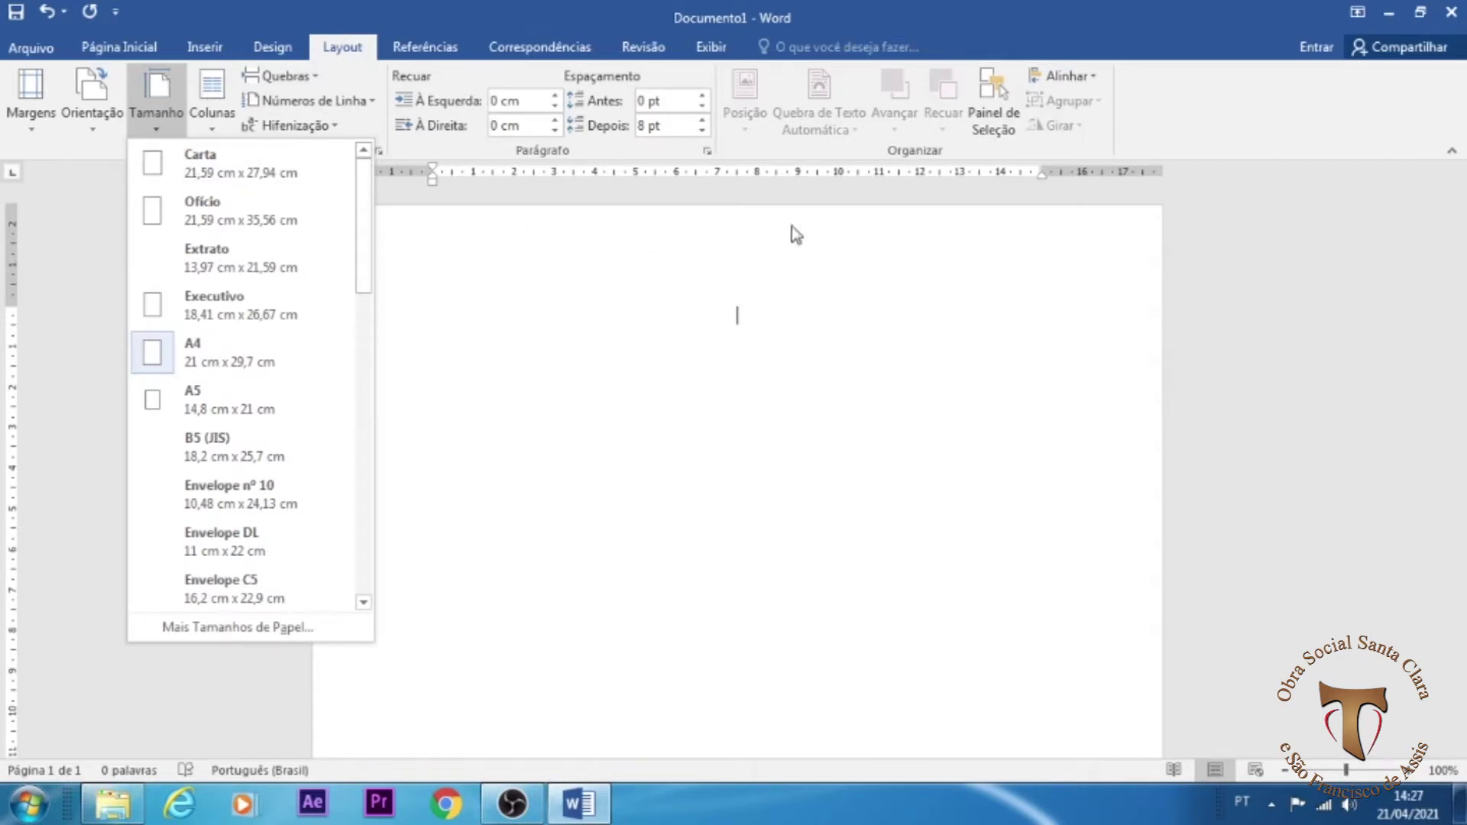
left_click(356, 44)
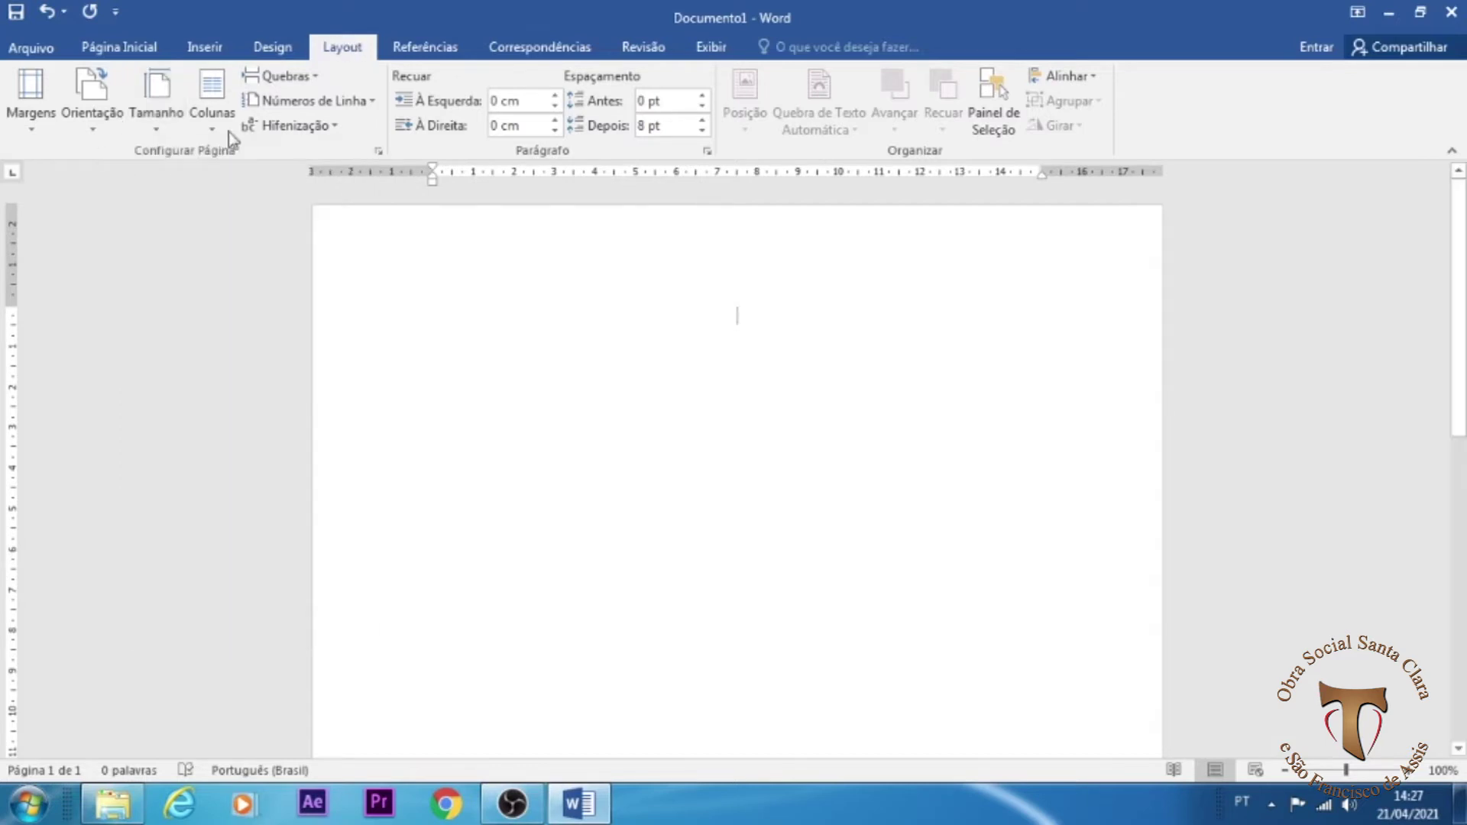
Step: Set the page margins to 3 cm for top and left and 2 cm for bottom and right, with a 0 cm gutter
left_click(380, 152)
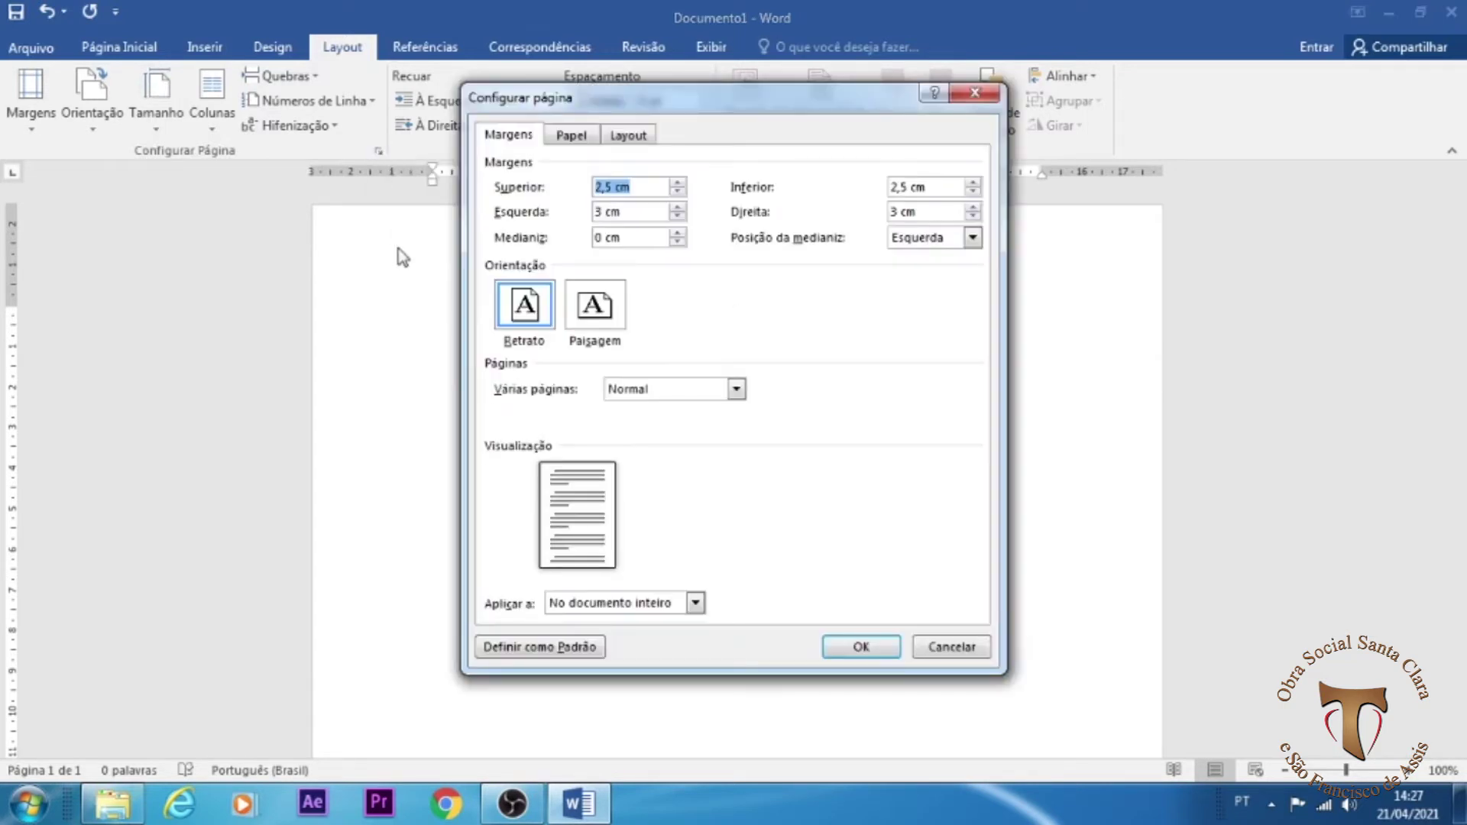
mouse_move(748, 100)
left_mouse_down()
mouse_move(763, 81)
mouse_move(772, 95)
mouse_move(750, 80)
left_mouse_up()
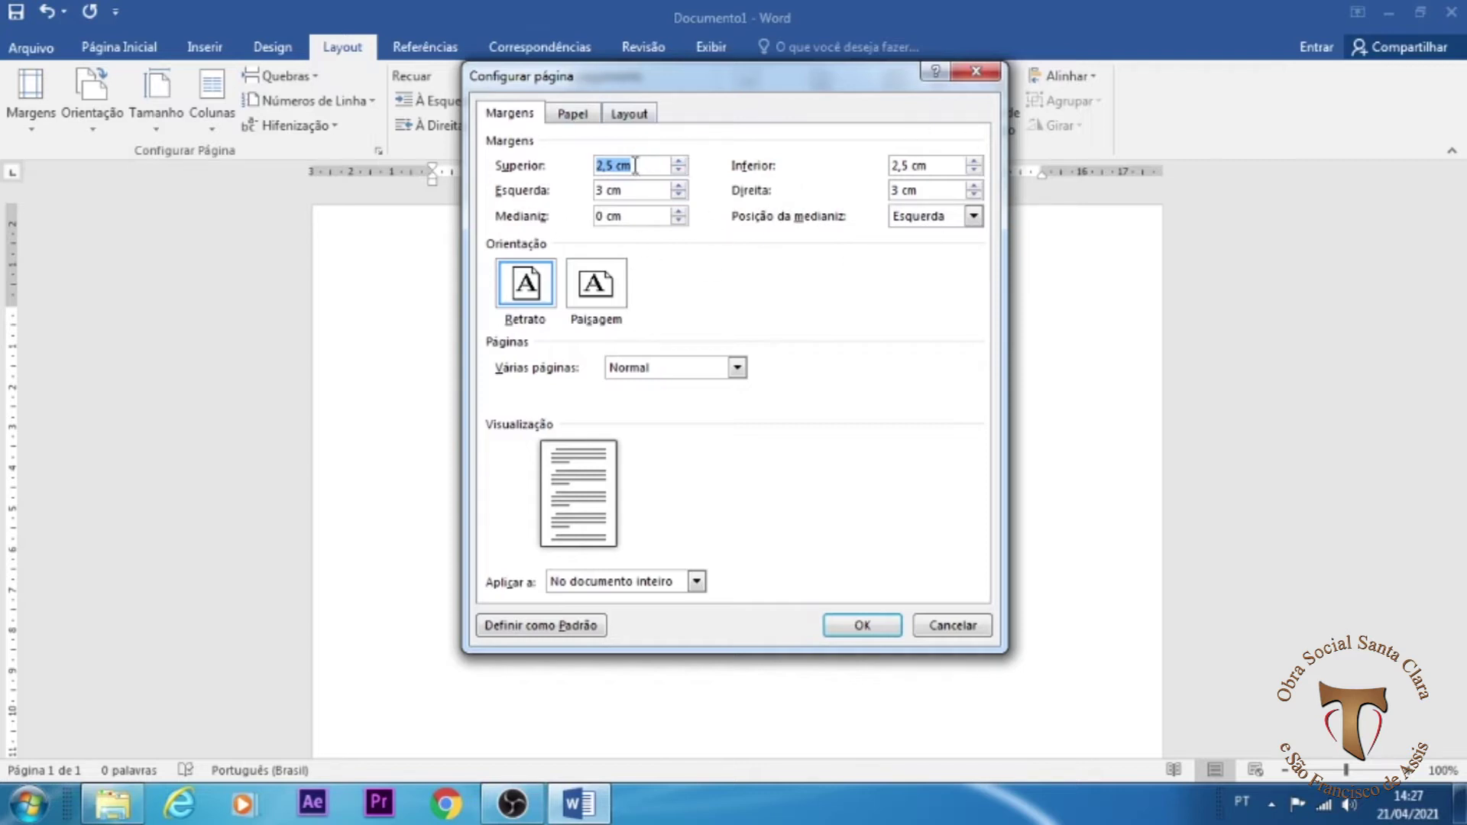
left_click_drag(613, 165, 587, 167)
type("3")
left_click_drag(909, 165, 873, 168)
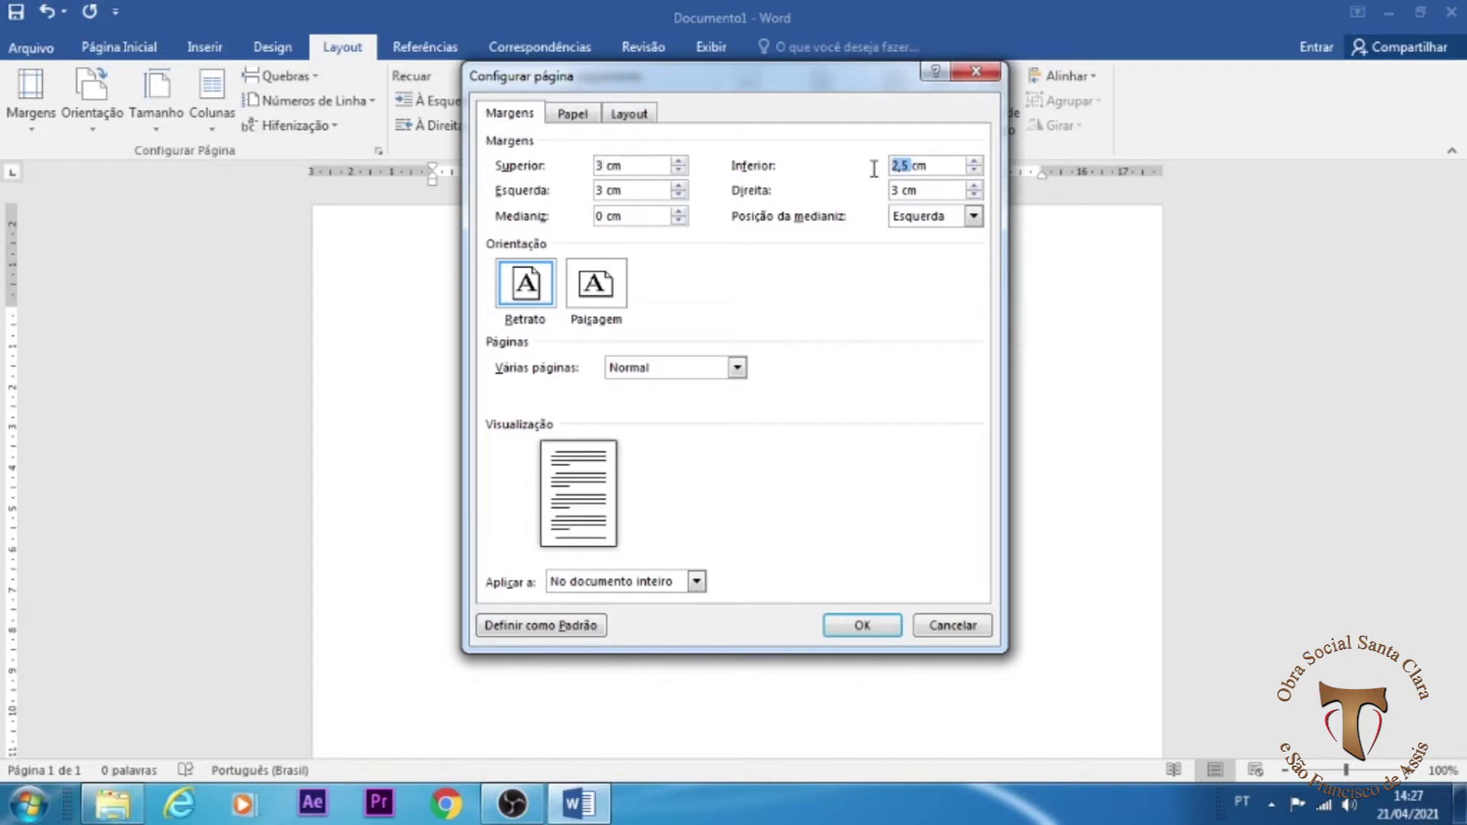
type("2")
left_click(601, 164)
left_click(606, 191)
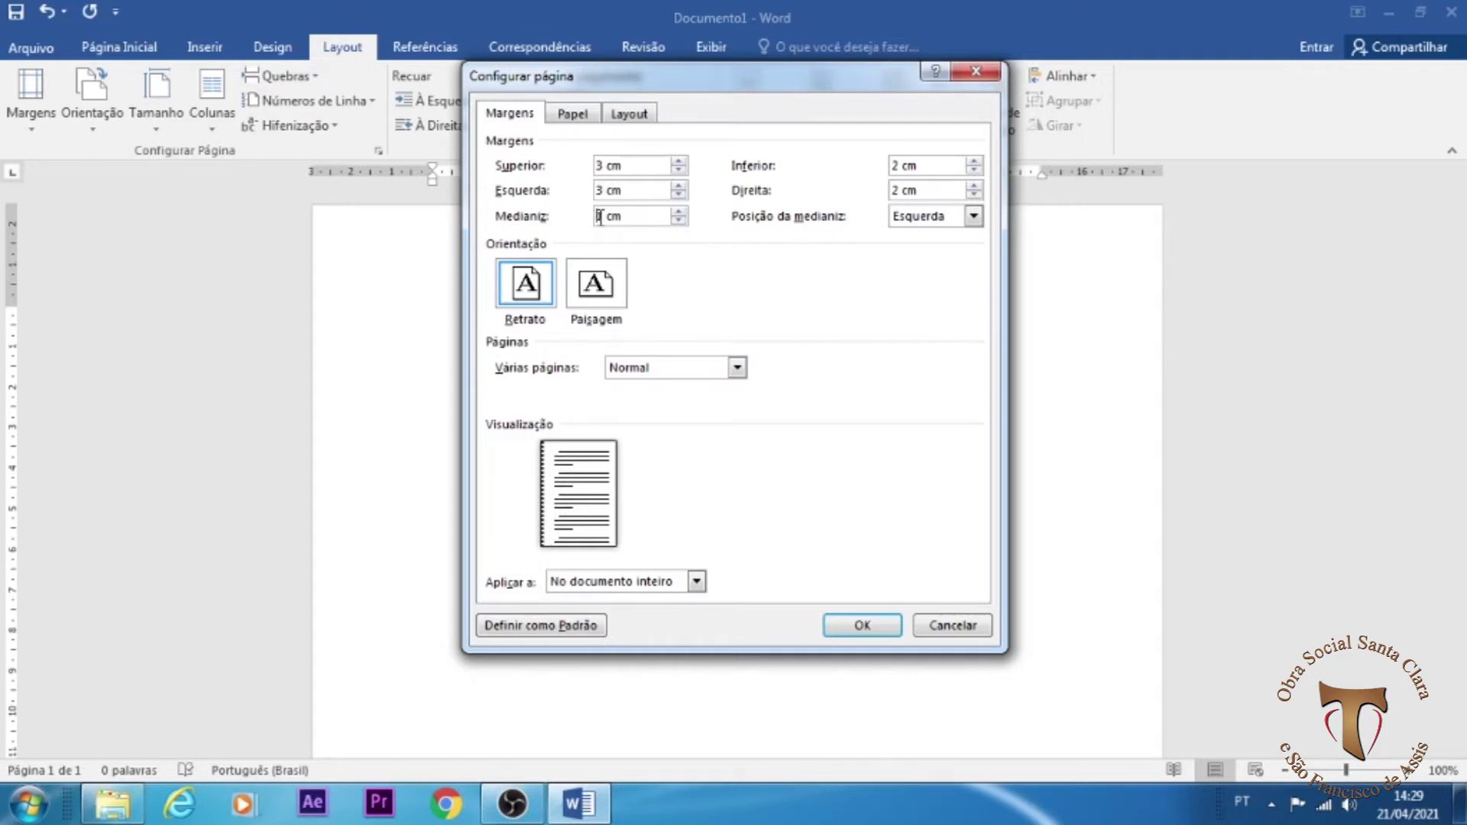
type("0")
left_click(865, 629)
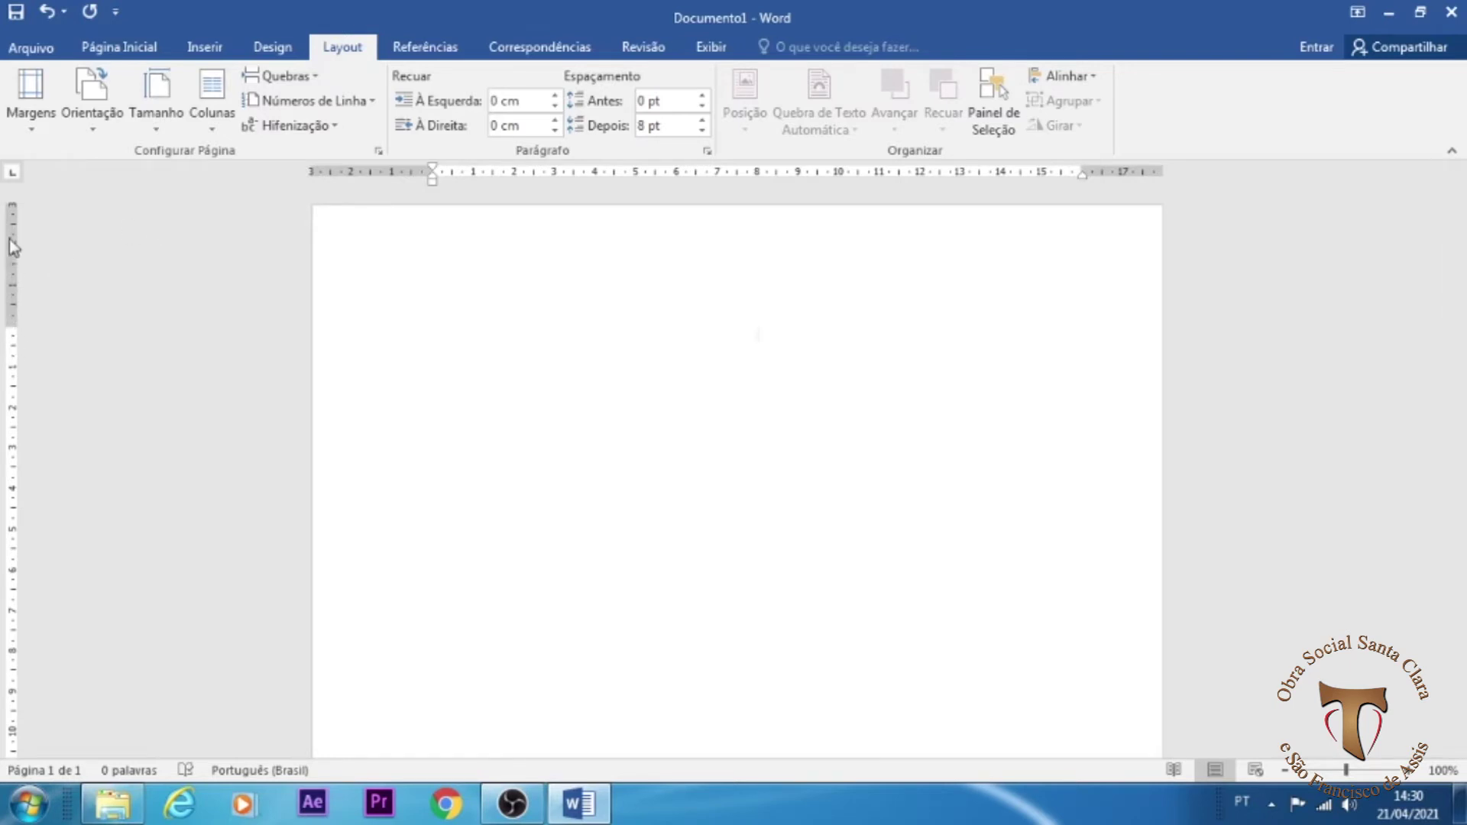
Step: Examine the top and bottom margins of the page along the vertical ruler
scroll(846, 478, "down", 2)
scroll(841, 482, "down", 5)
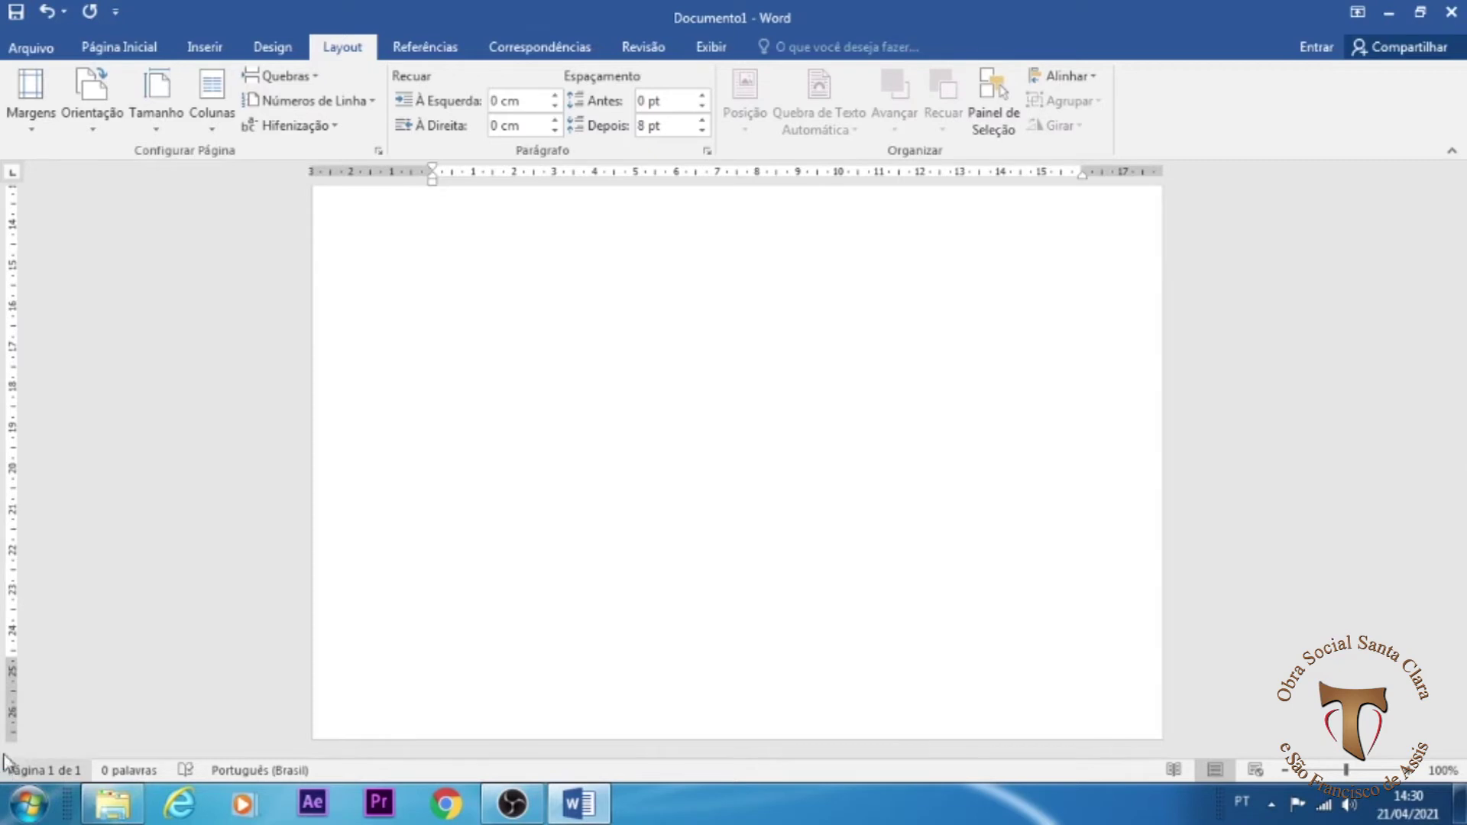
left_click_drag(13, 659, 12, 659)
scroll(230, 563, "up", 10)
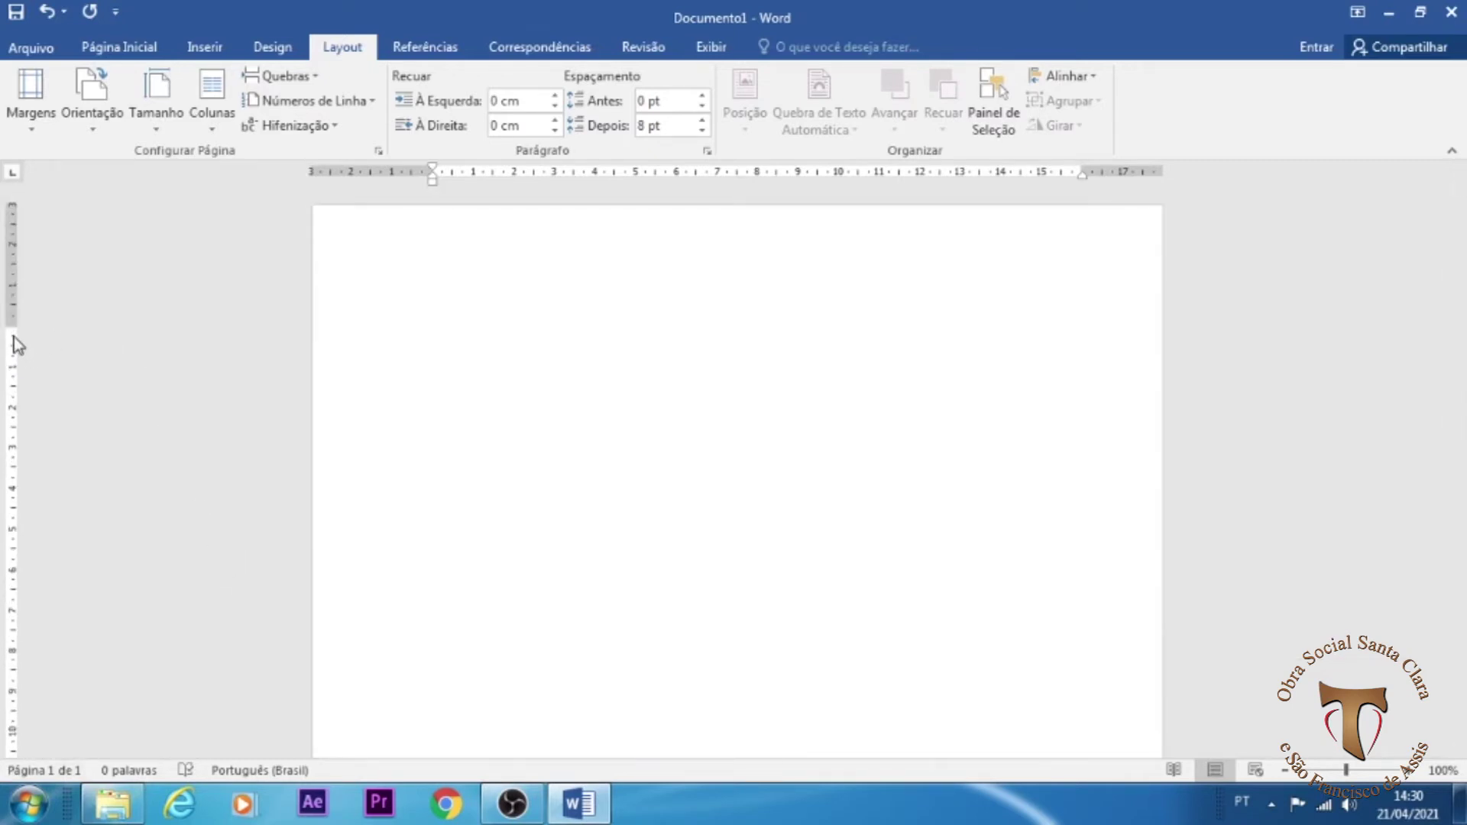
left_click_drag(12, 324, 11, 325)
scroll(120, 469, "down", 10)
left_click_drag(9, 659, 9, 659)
scroll(508, 561, "up", 10)
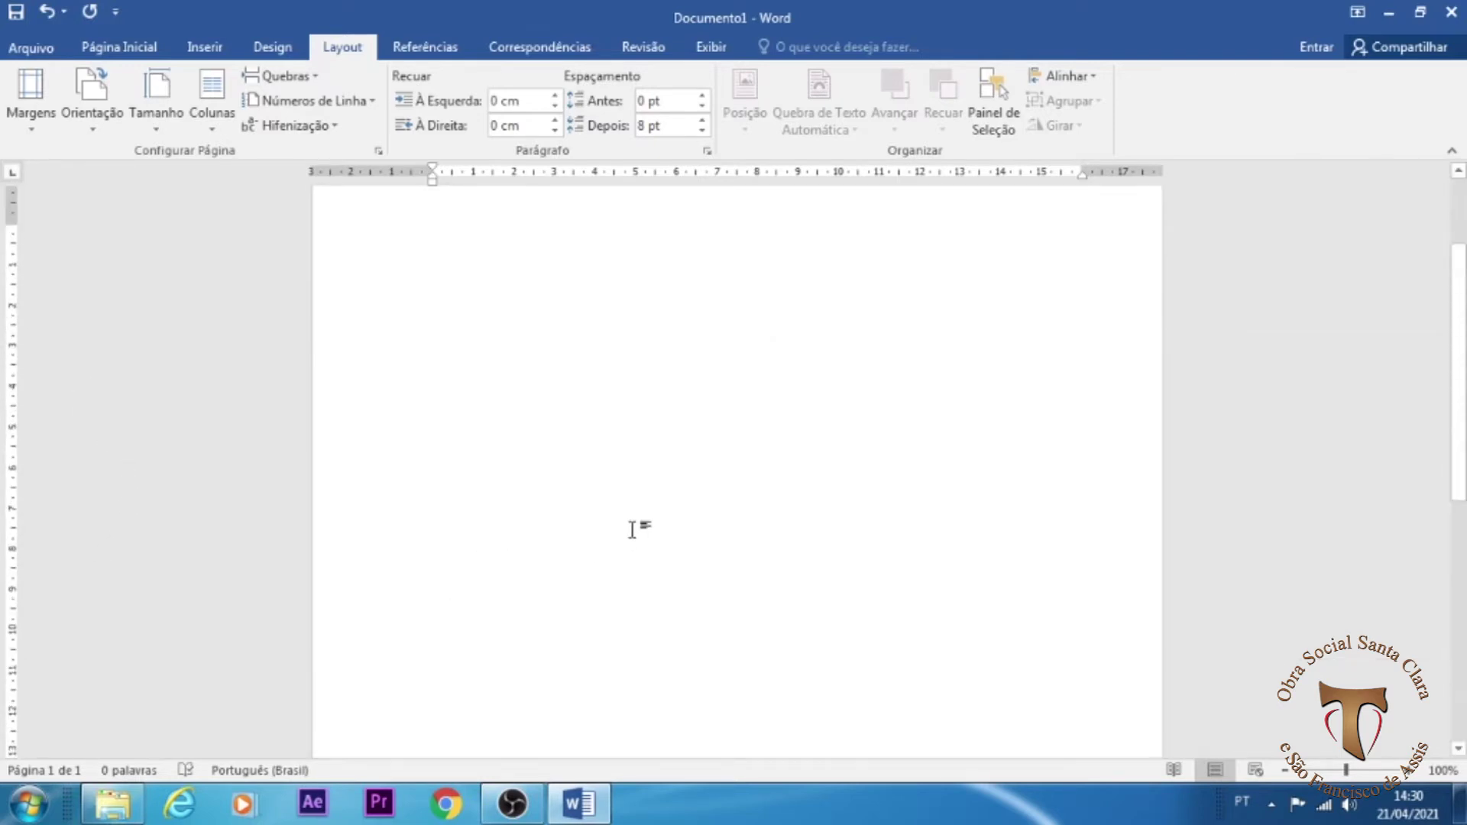
scroll(632, 530, "up", 2)
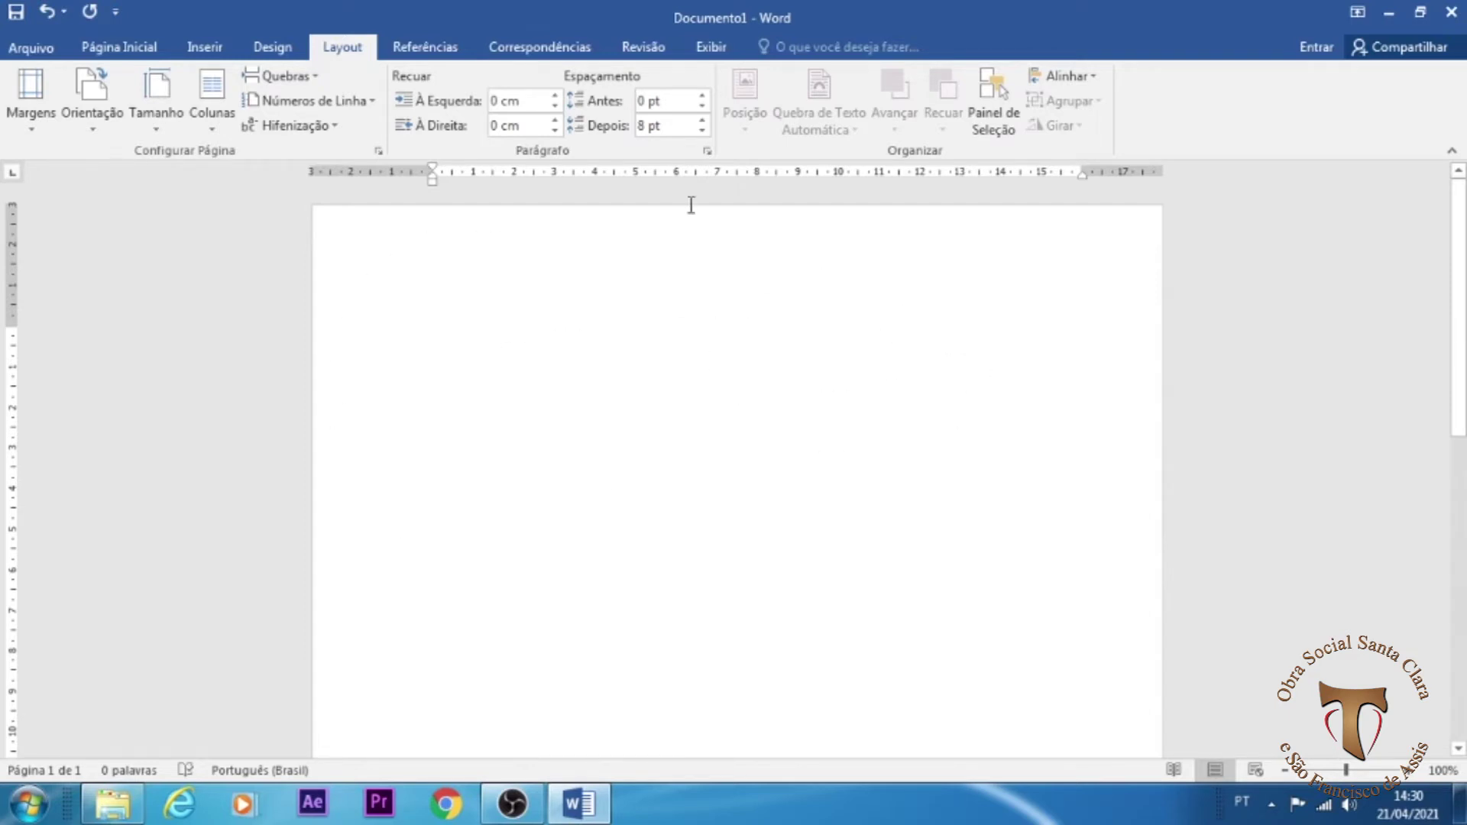
Step: Right-align the empty paragraph and fill it with random sample text running into a third line
left_click(144, 47)
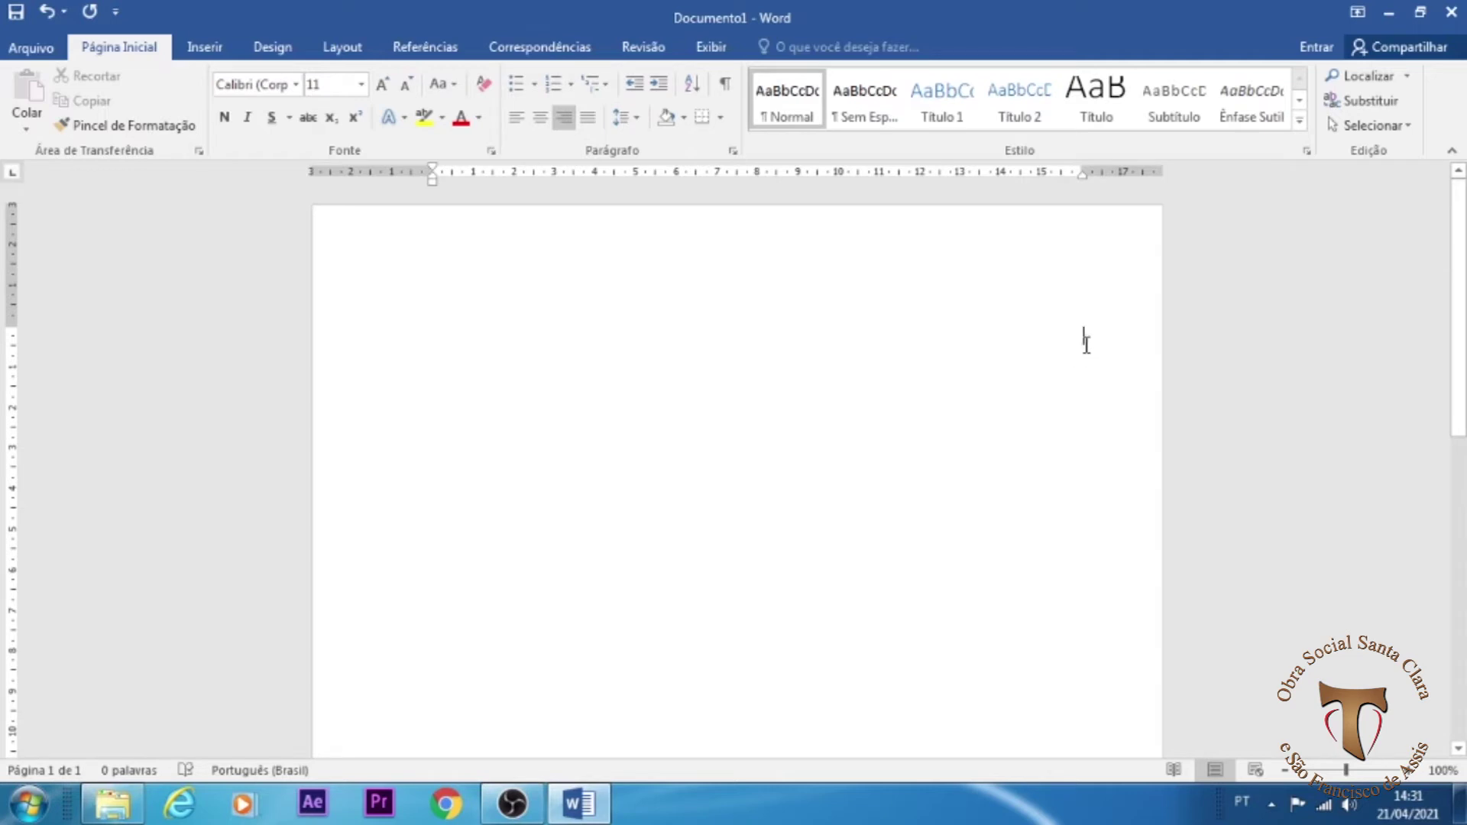
type("assddfsdjkj h jkhajshfjah jhasjhdfkahk kasdhf ak s dfjasdfa jasdf akasf hasdf asjdfa sdfhaksjfdhakjshfa sf")
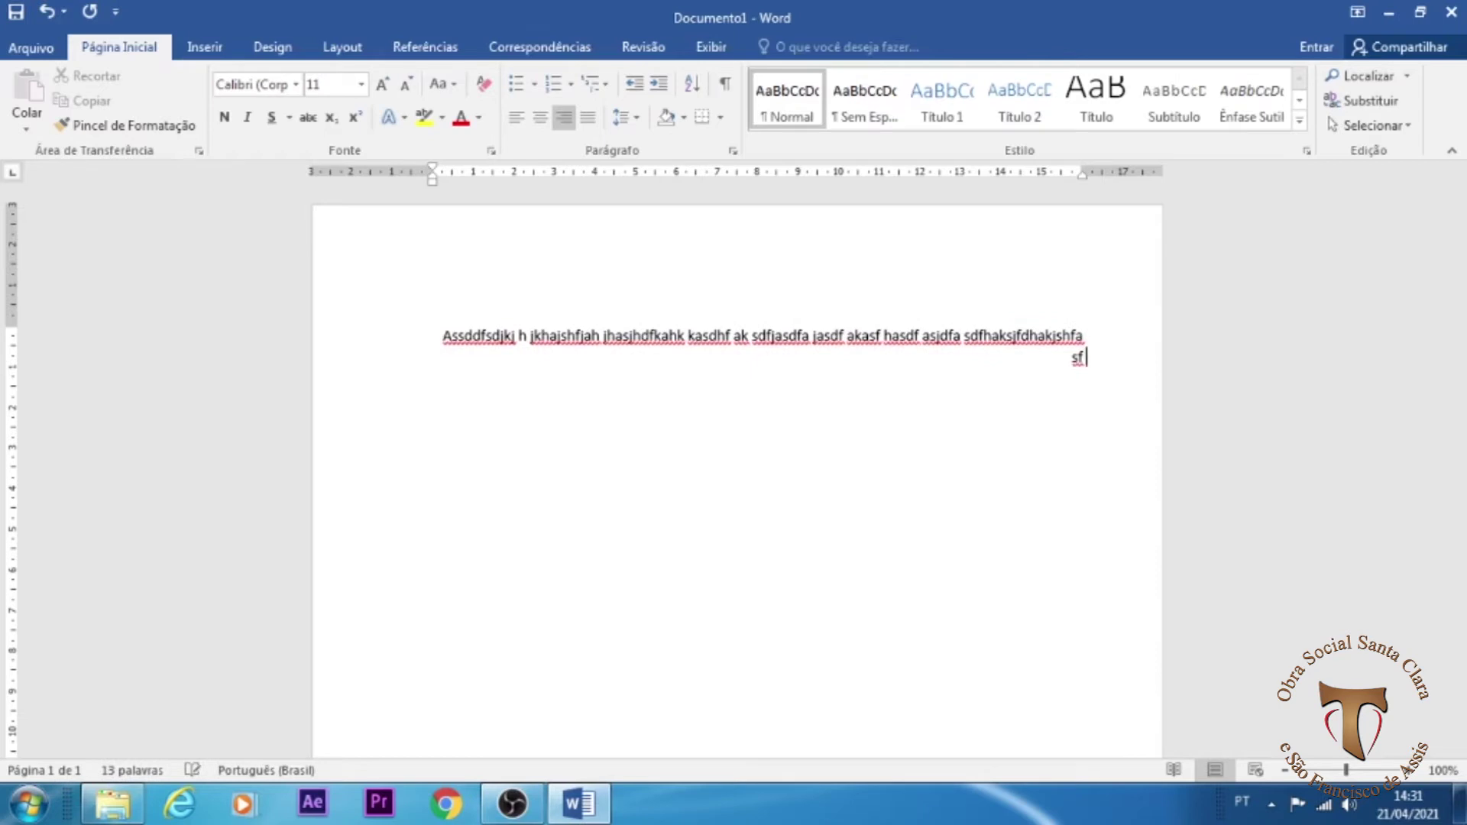
type(" ahsjkfhasdfjkhaksjdfg jhfjaksfgafa")
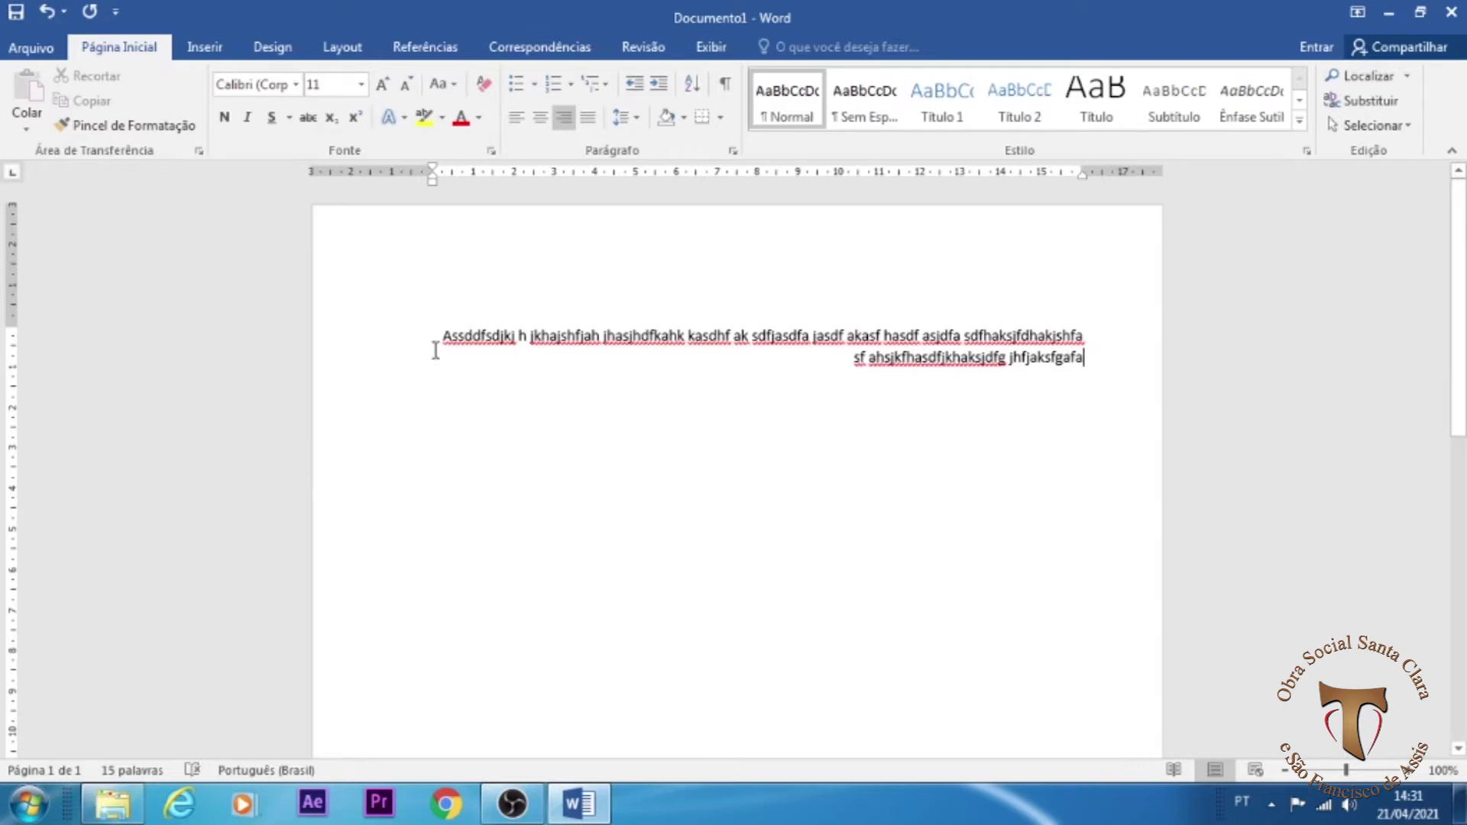
type("sdf")
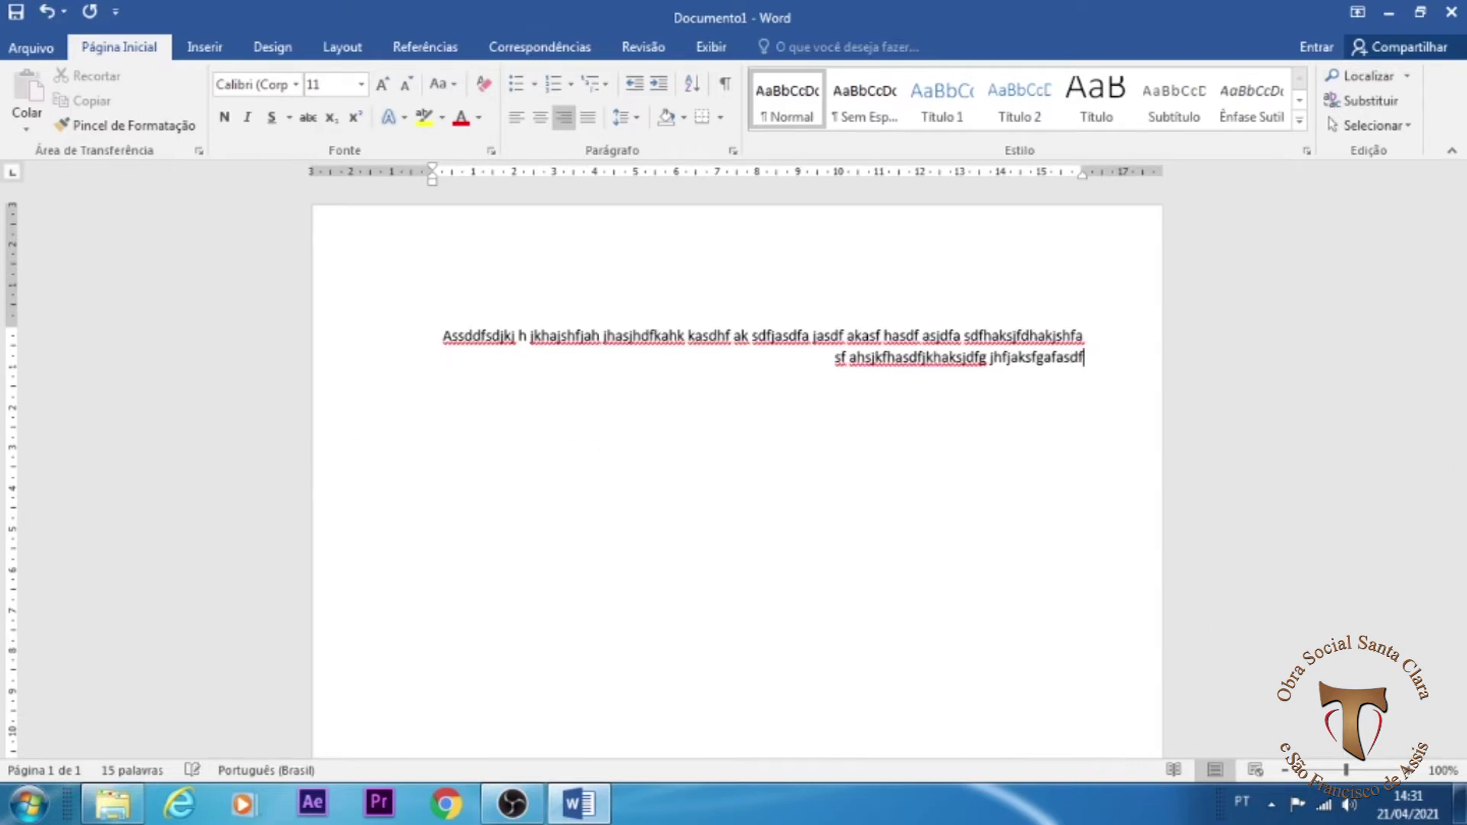
type("a d faf af asdf")
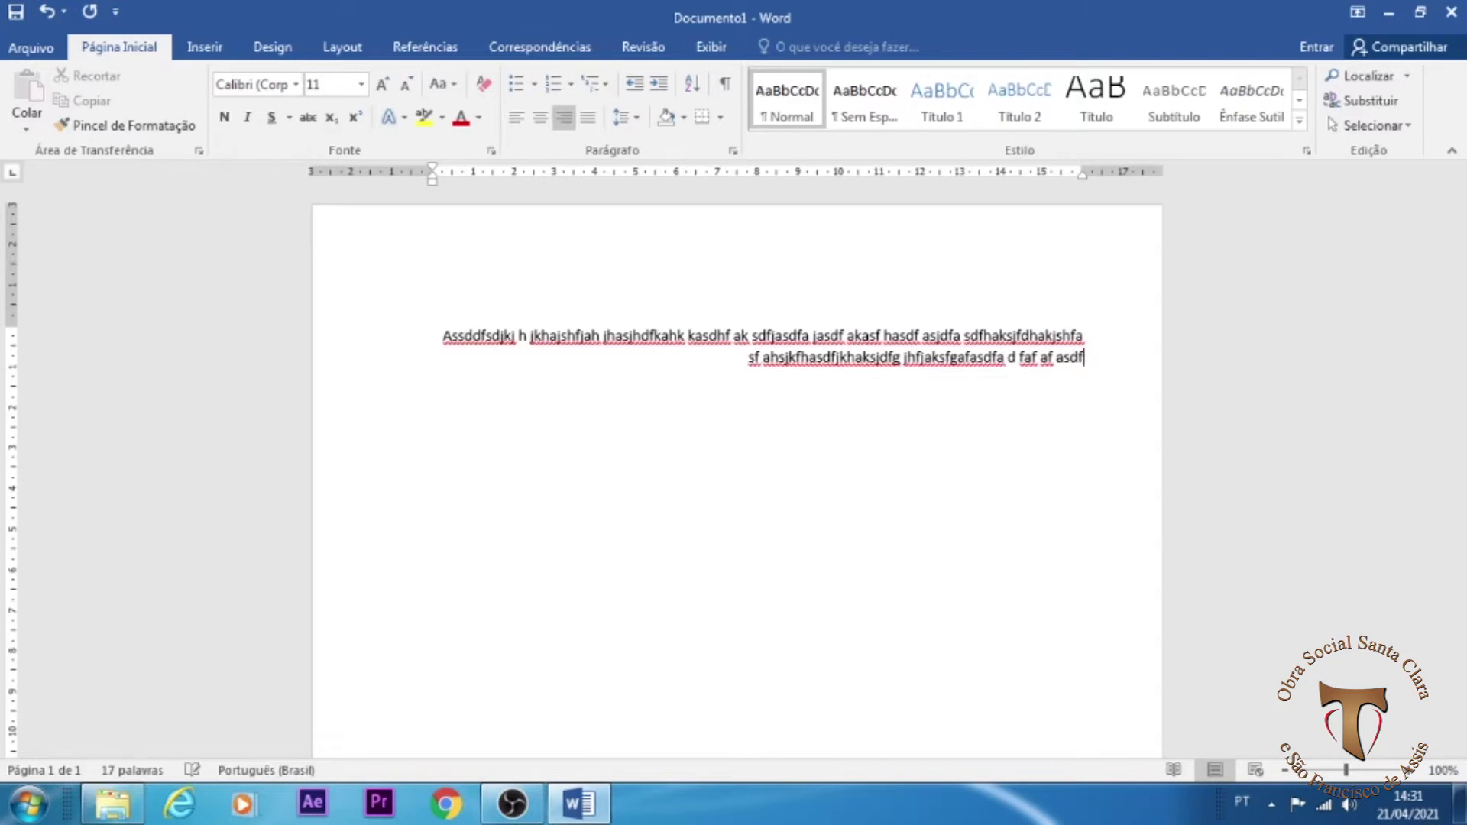
type(" adgfadg ertqa rga ga")
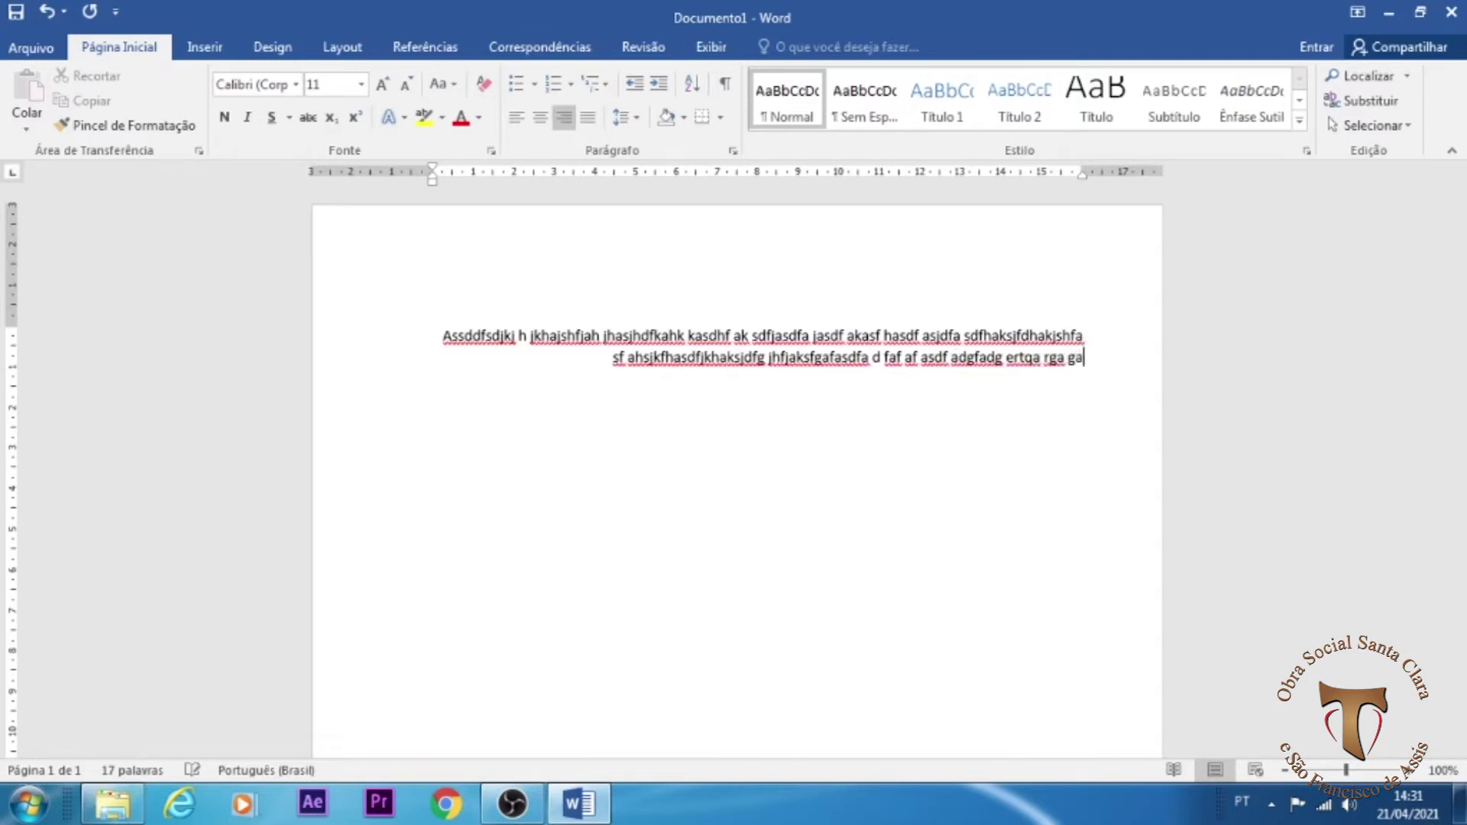
type("sgasf aW")
key("Caps_Lock")
type("A")
key("Caps_Lock")
type("wta taewt a")
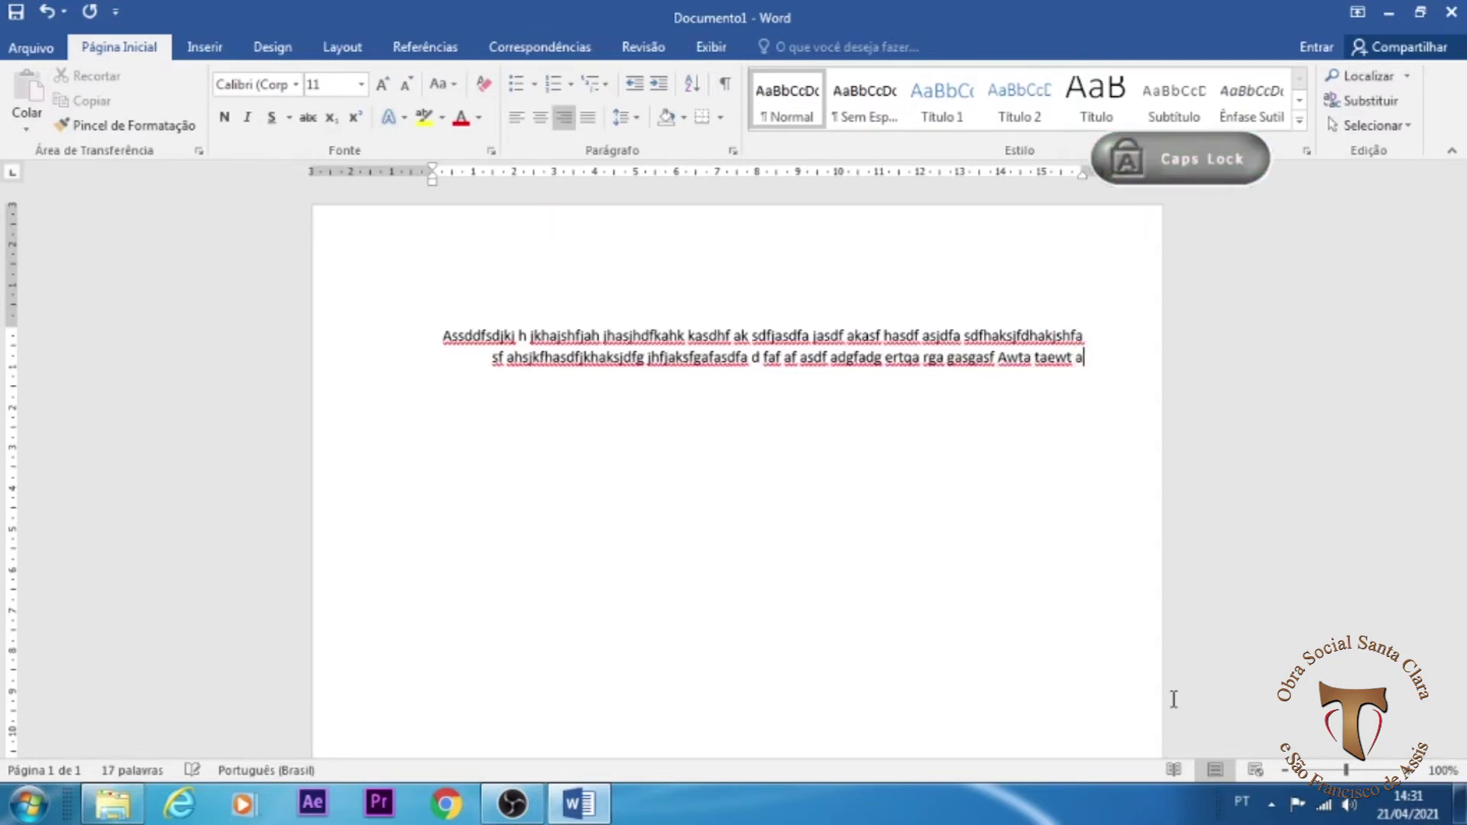
type("rtethsus ystyhs f")
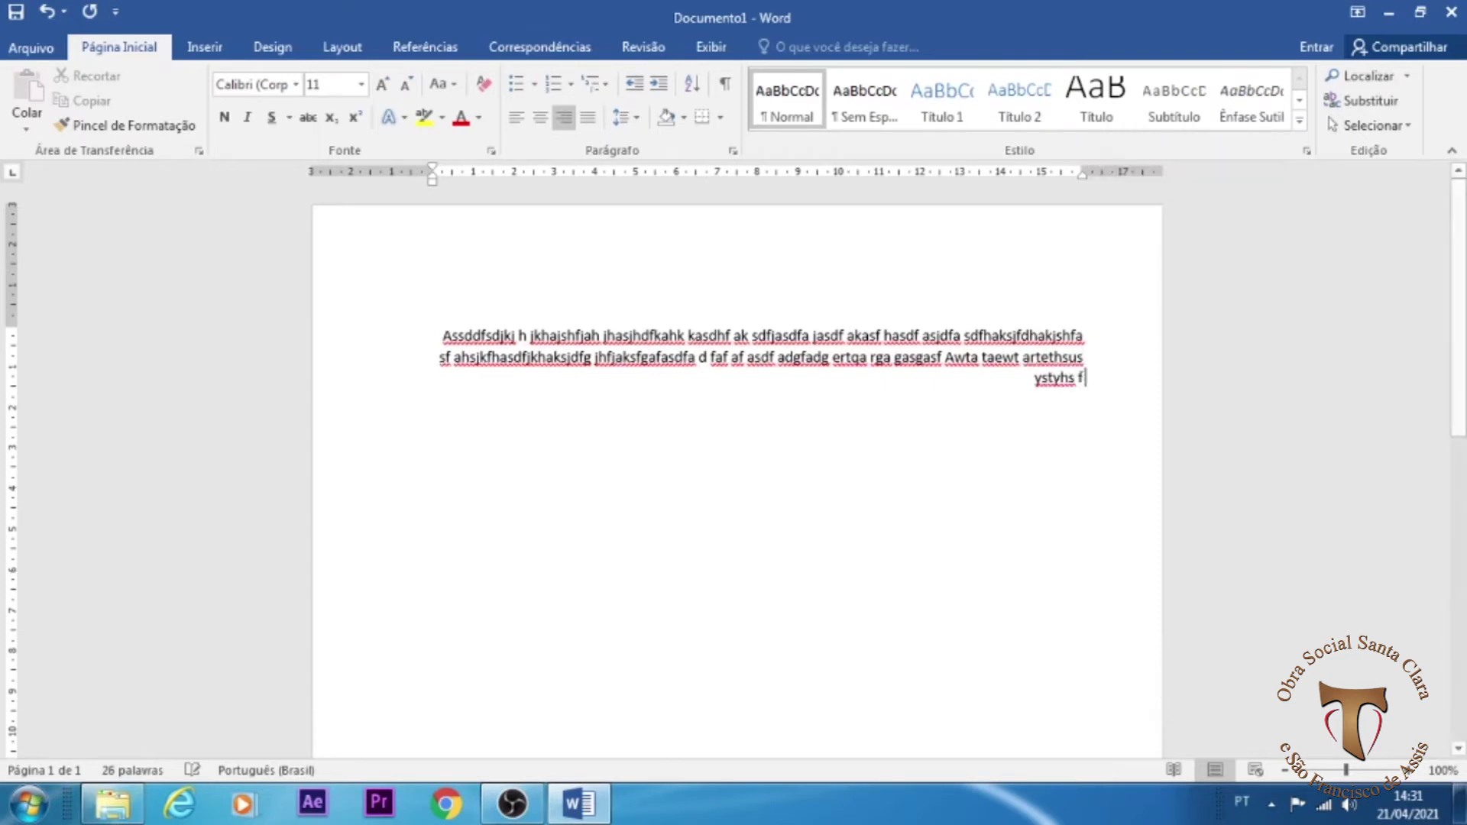
type("h du r d yd y")
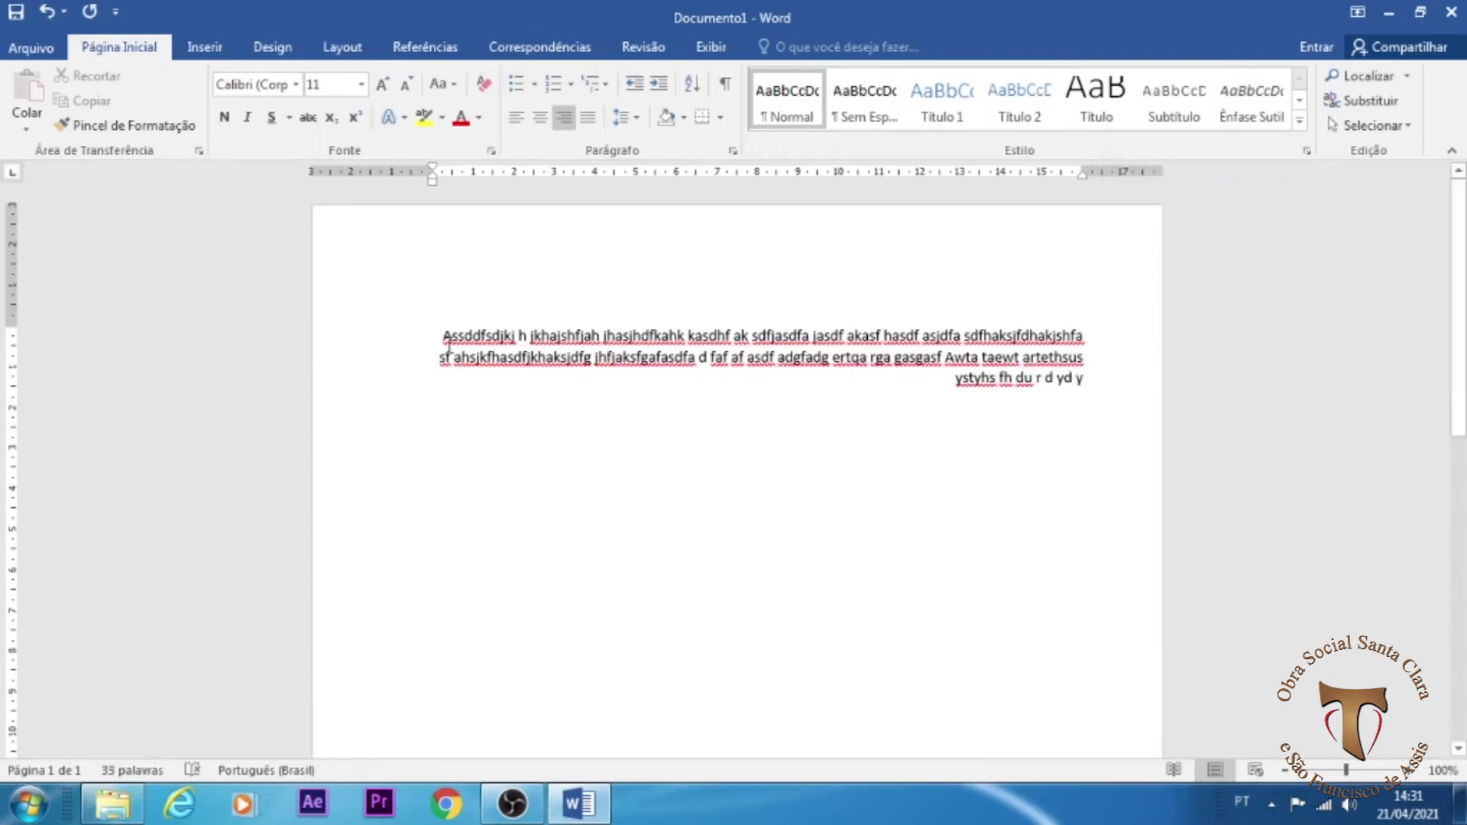
Step: Try justified alignment on the whole sample paragraph, and set it to left alignment
double_click(445, 334)
left_click(446, 390)
left_click_drag(1086, 377, 490, 327)
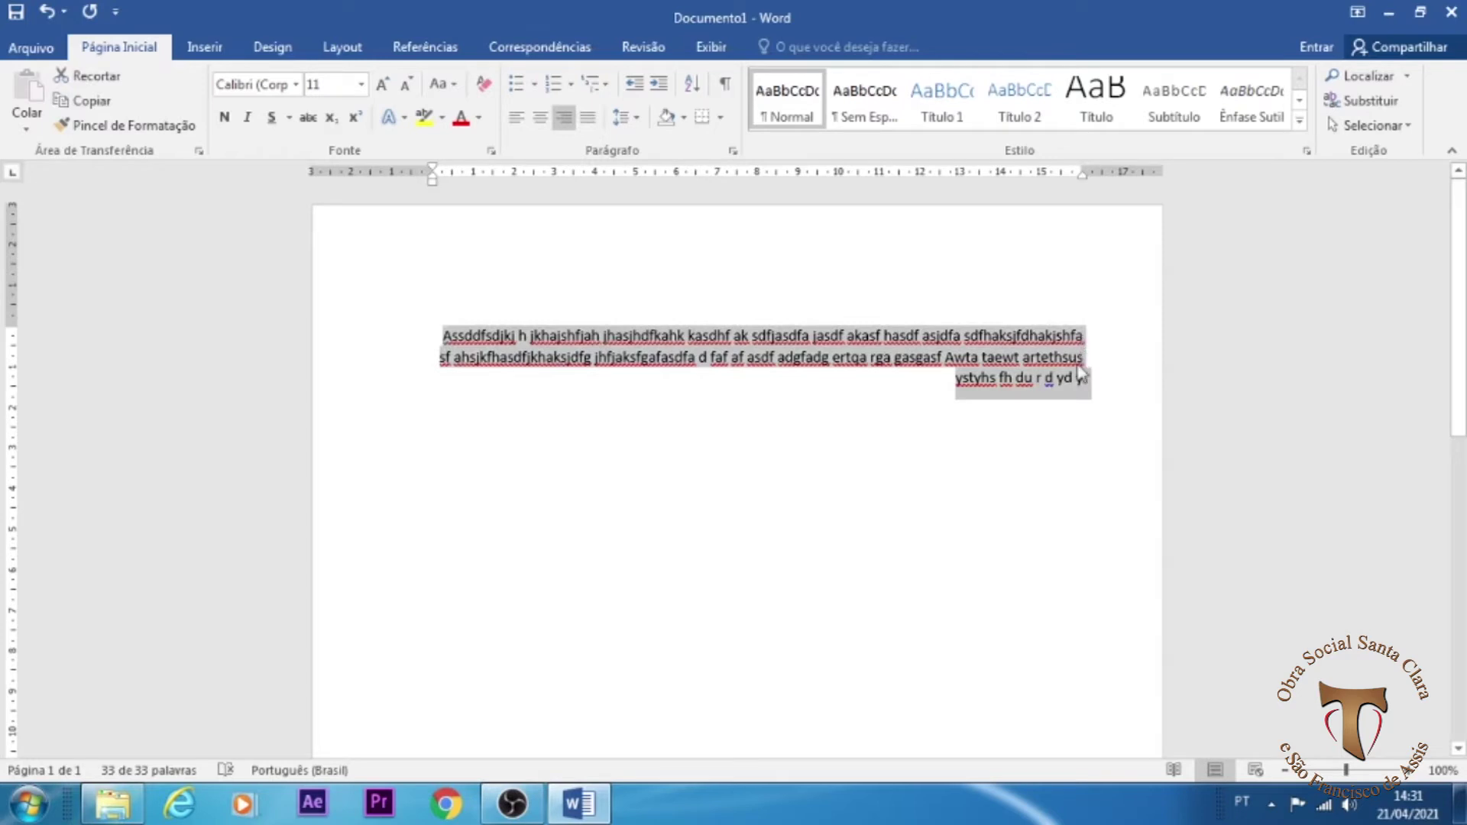
left_click(588, 117)
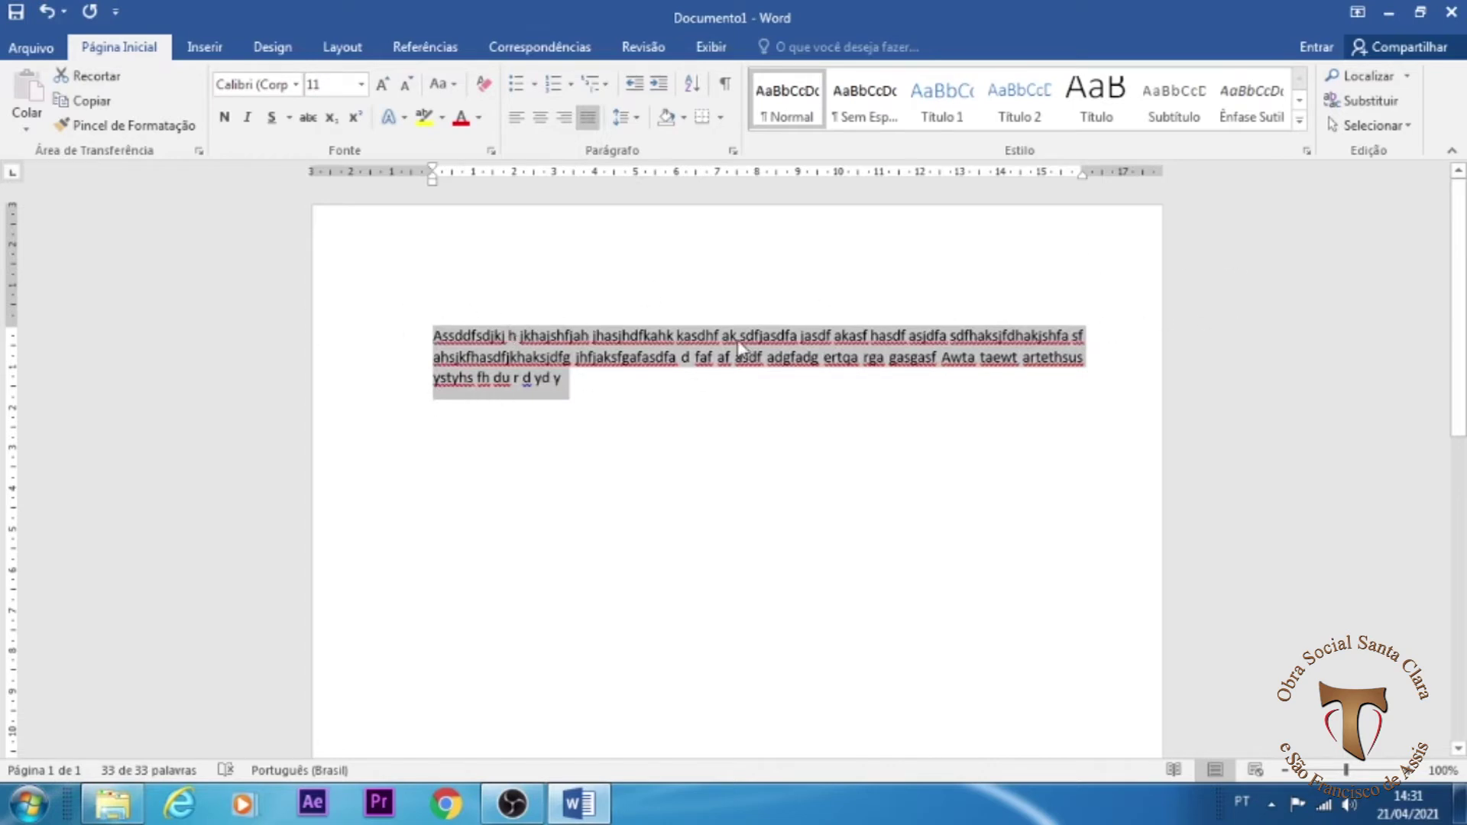
left_click(523, 125)
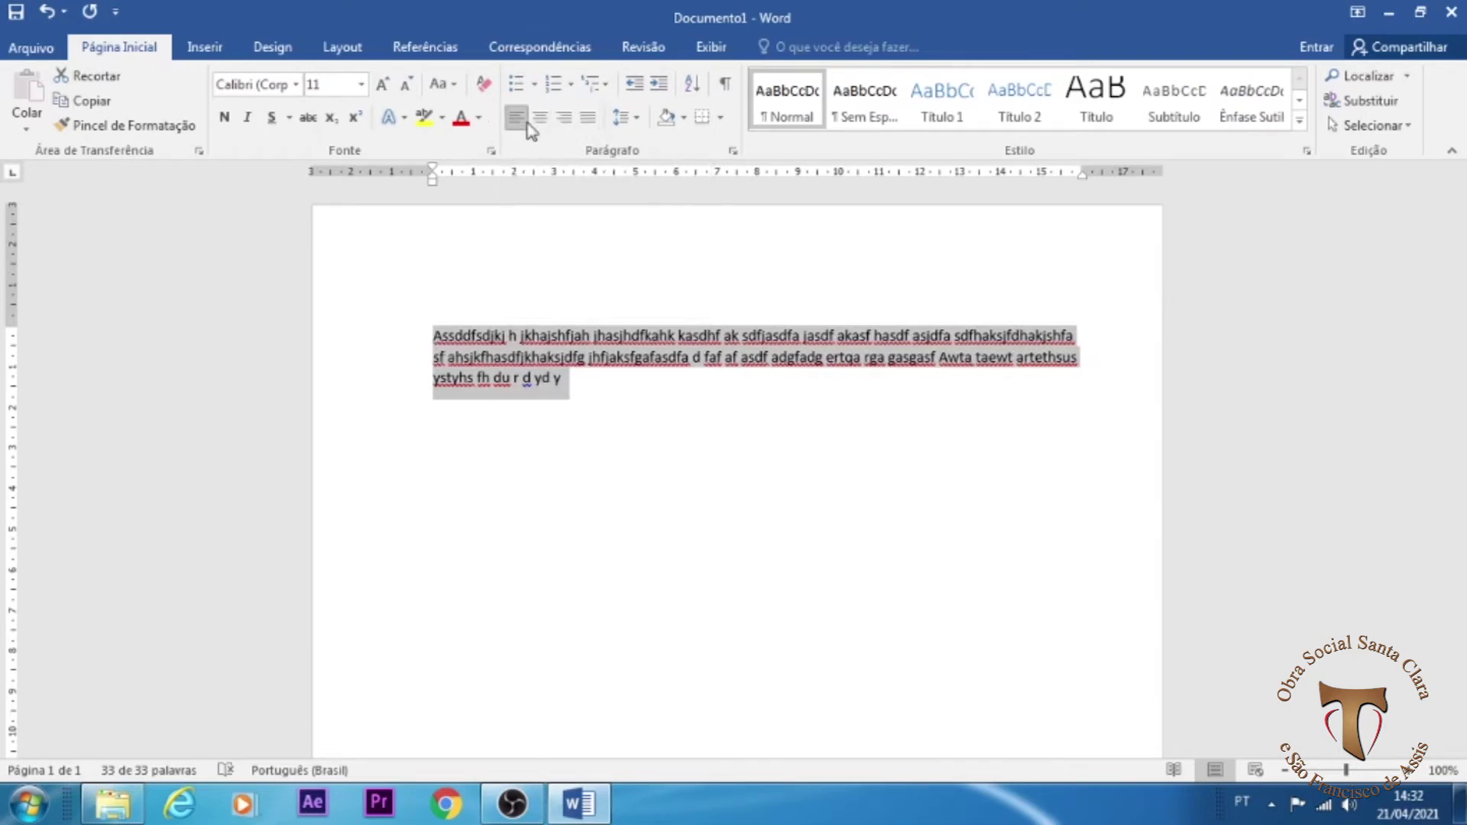
Step: Try centred and right alignment on the selected sample paragraph, and set it to justified alignment
left_click(540, 119)
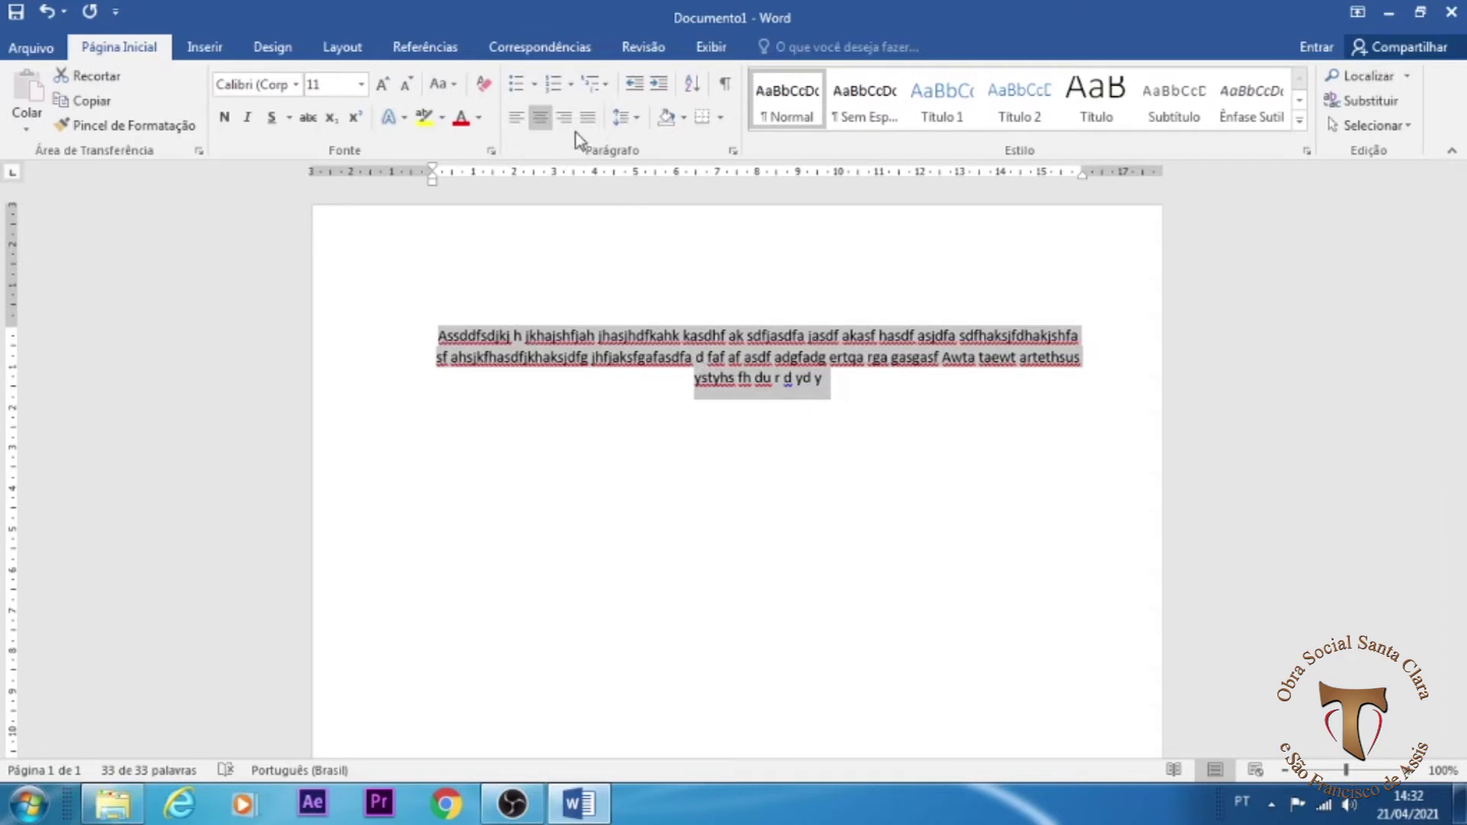
left_click(564, 119)
left_click(588, 122)
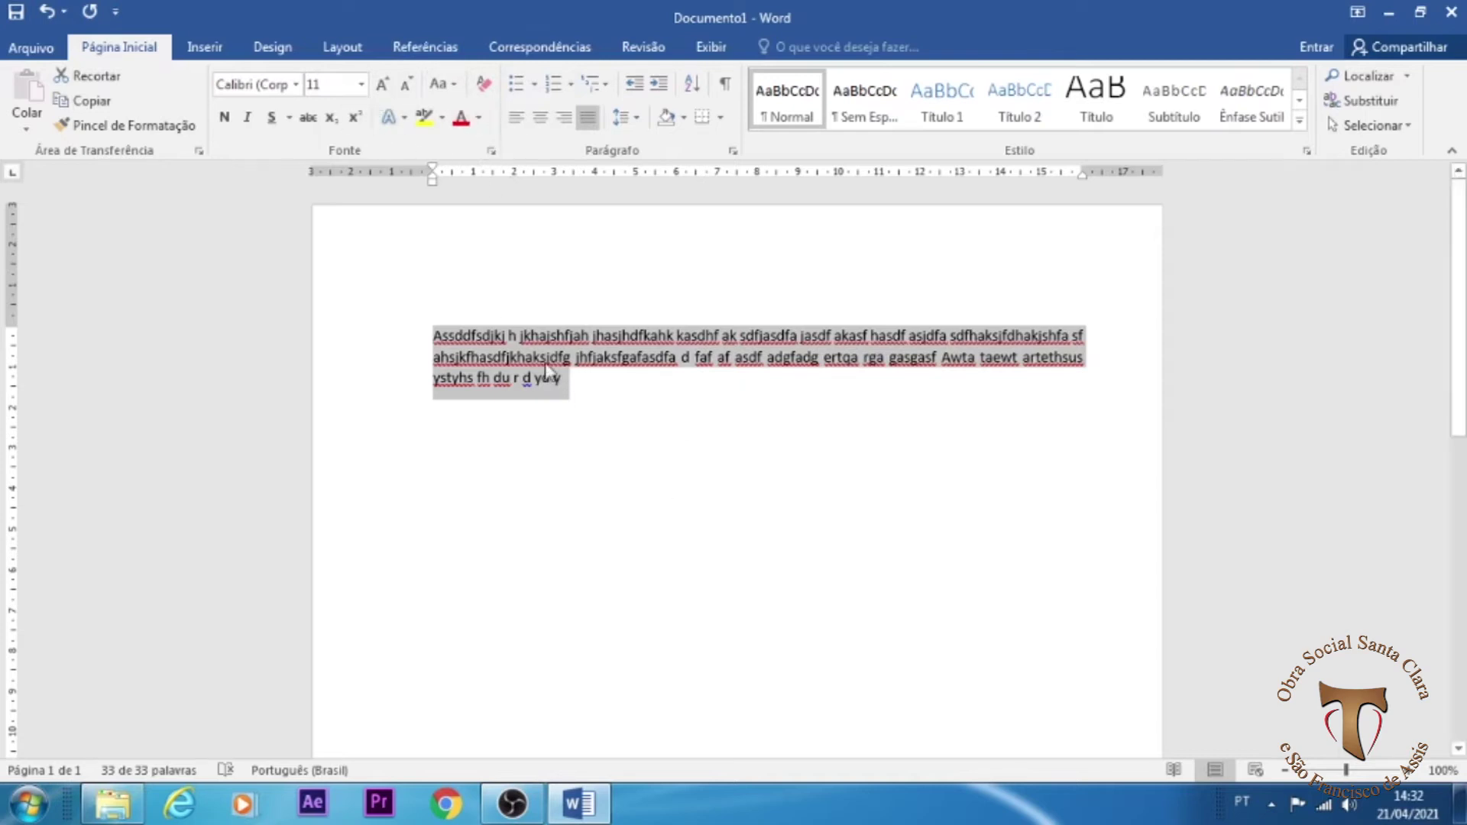
Step: Open the extended font colour choices for the selected paragraph and try various standard palette colours, ending on a bright pink
left_click(479, 119)
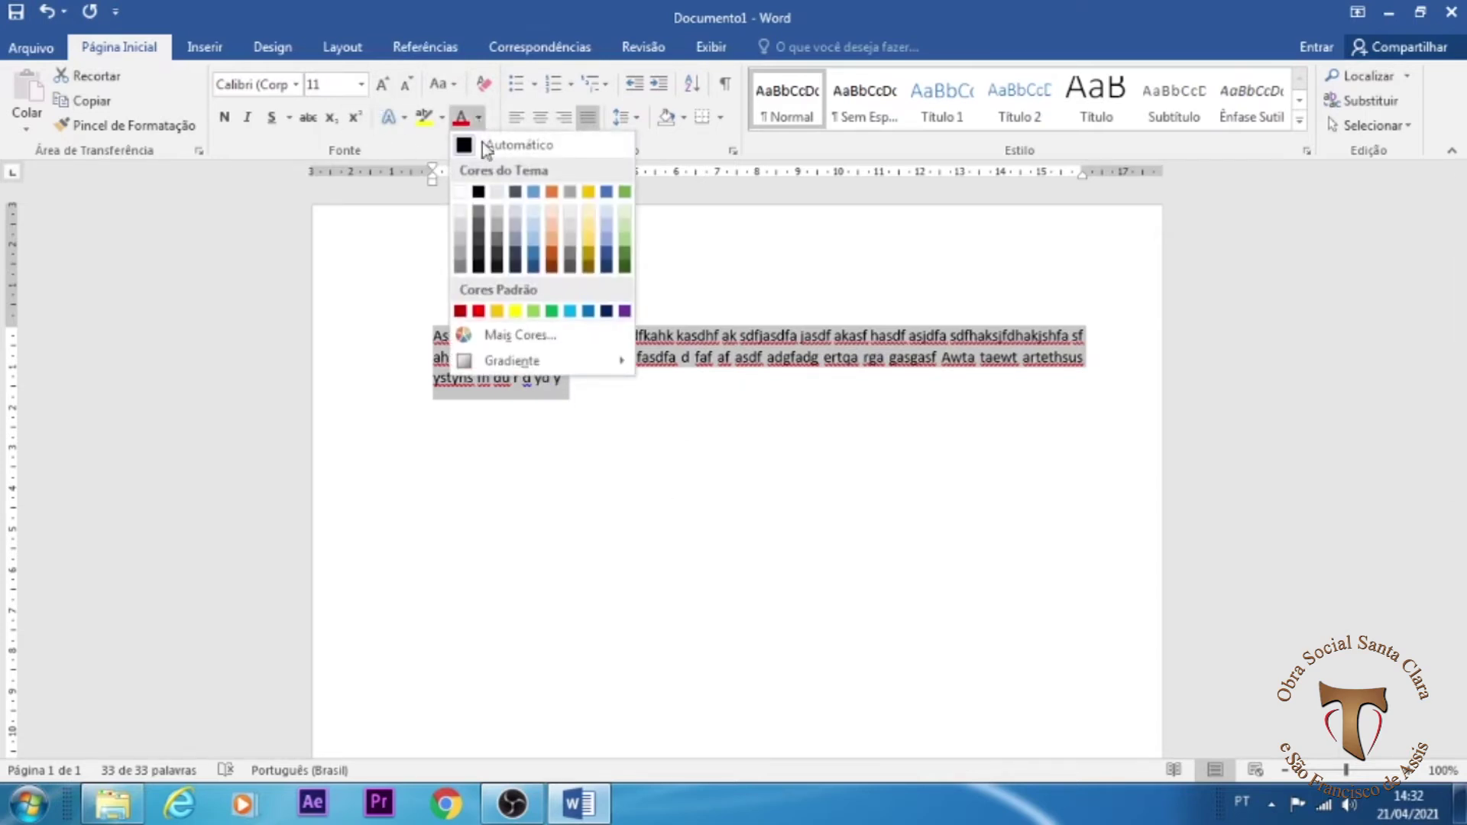
left_click(479, 311)
left_click(520, 338)
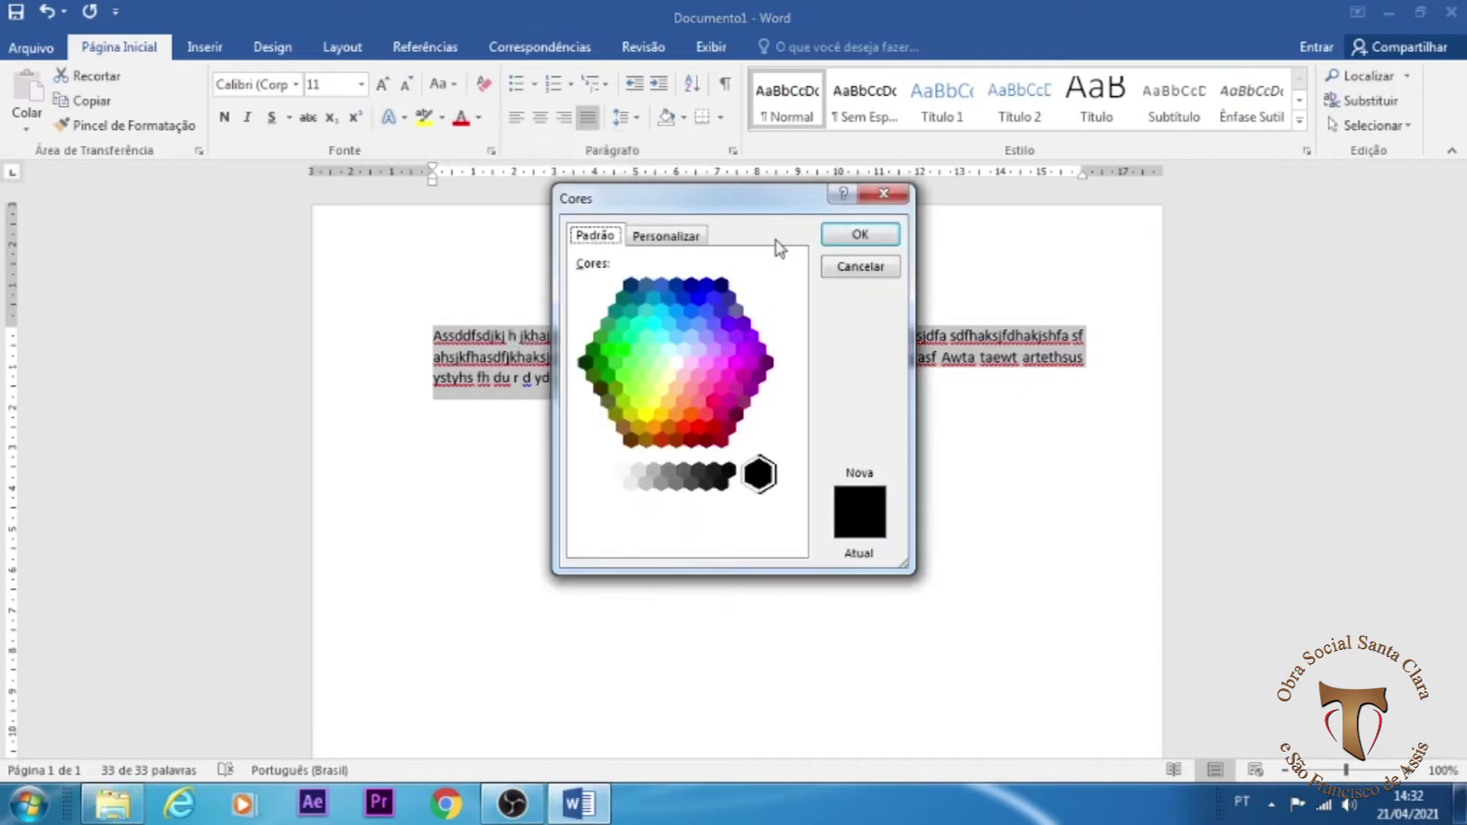
left_click_drag(752, 203, 1056, 186)
left_click(1010, 374)
left_click(987, 385)
left_click(1026, 342)
left_click(986, 399)
left_click(954, 321)
left_click(1010, 398)
left_click(985, 411)
left_click(943, 416)
left_click(919, 364)
left_click(943, 307)
left_click(1008, 343)
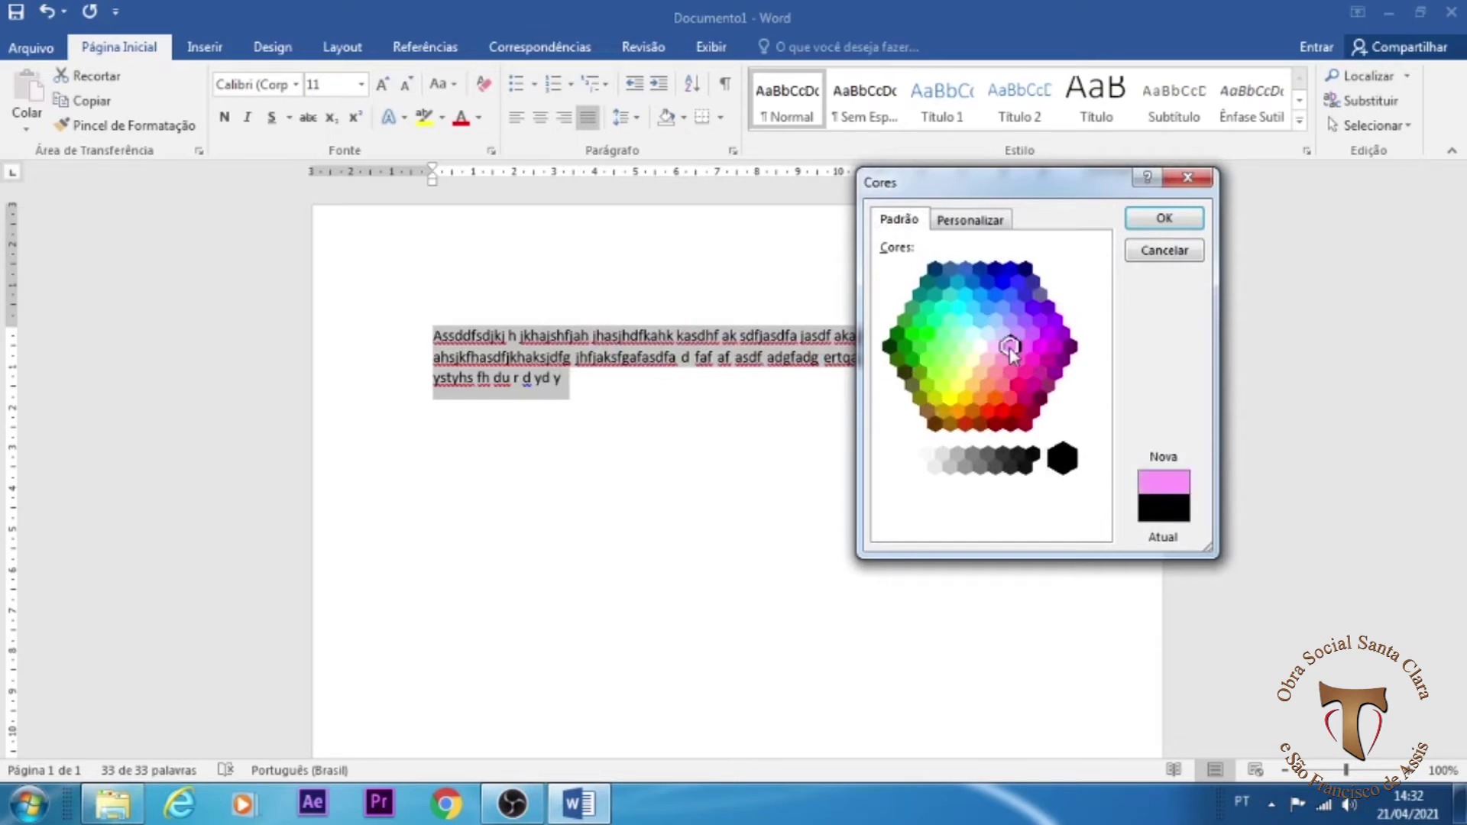
left_click(1018, 369)
Step: Try a dark violet and a very pale green from the custom colour spectrum for the selected text
left_click(973, 222)
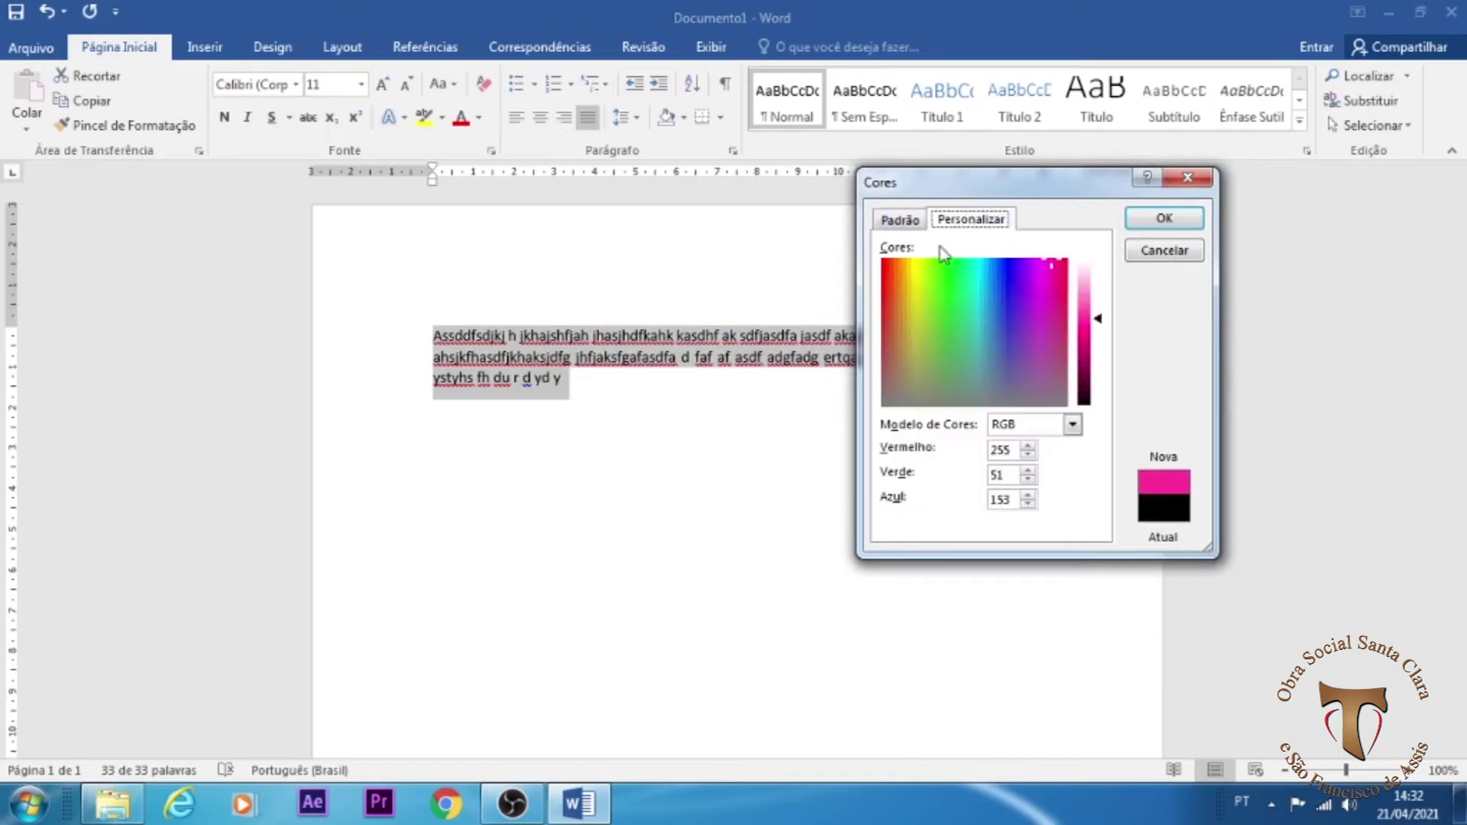
left_click_drag(1054, 269, 1112, 363)
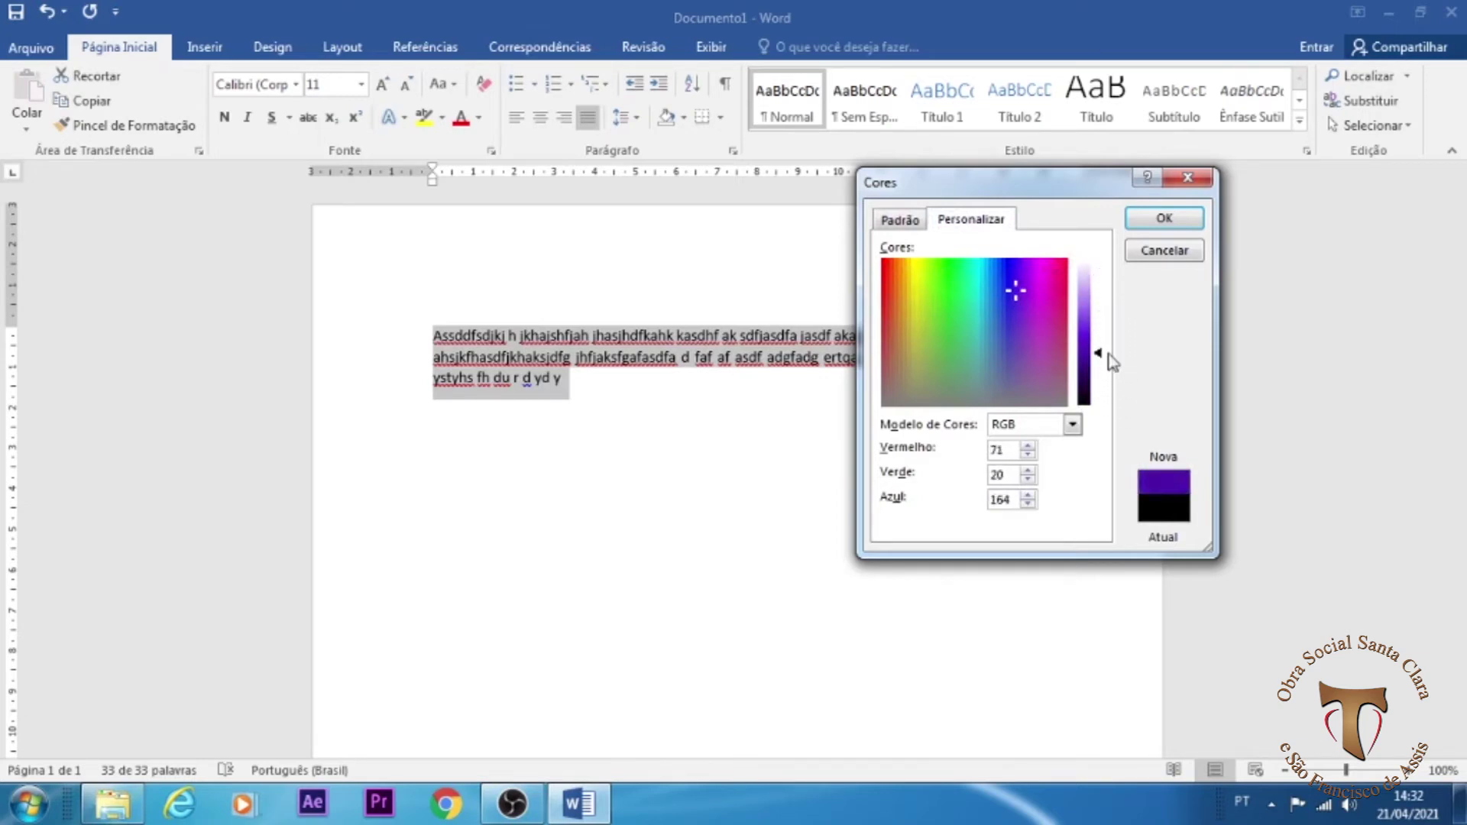
left_click(950, 279)
left_click_drag(1099, 353, 1096, 273)
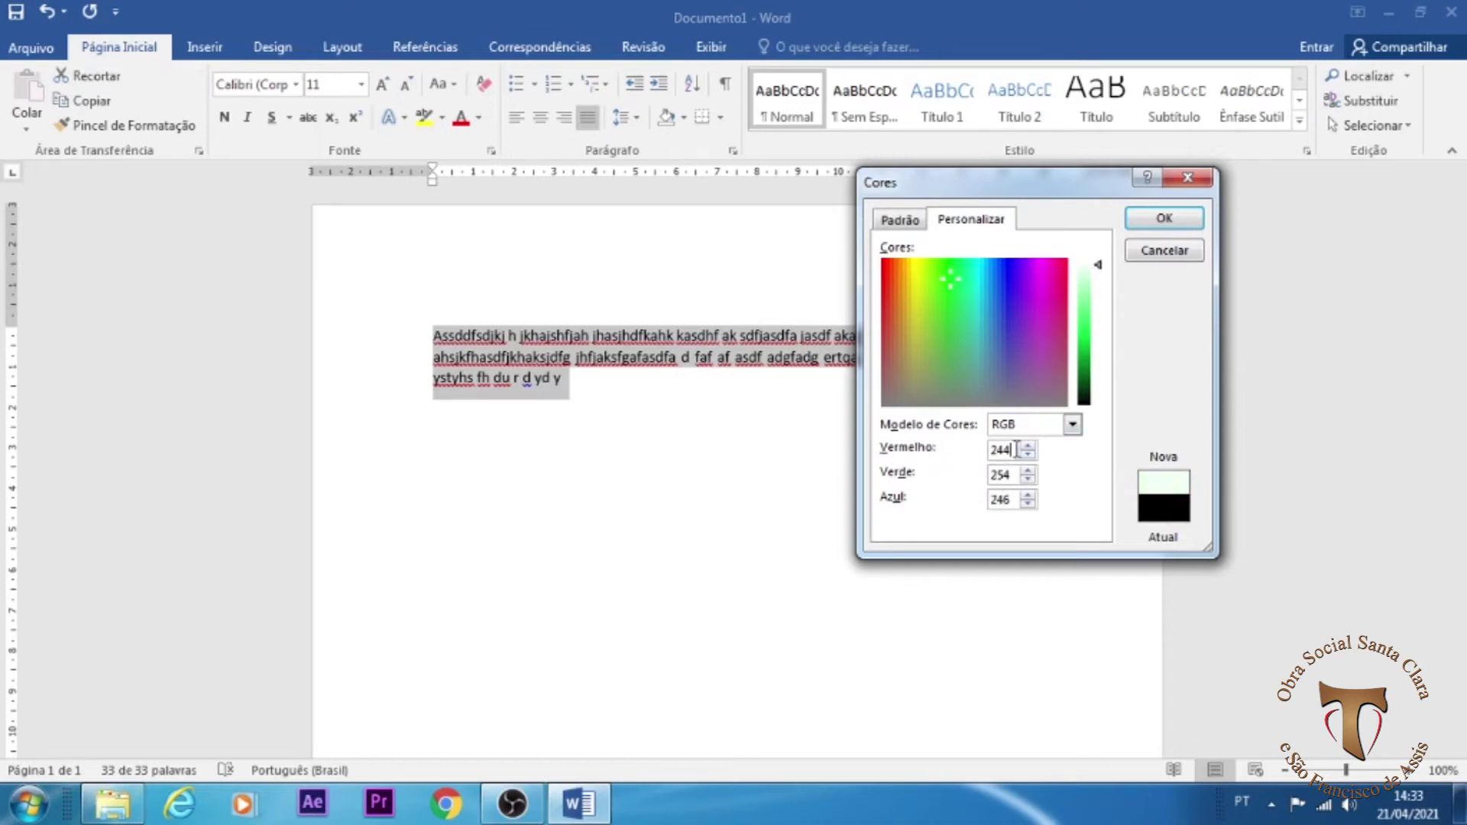
Step: Set the custom font colour's RGB values to 200 red, 200 green and 200 blue
left_click(1028, 479)
double_click(1013, 451)
left_click_drag(1003, 474, 974, 501)
double_click(1011, 449)
type("200")
key("Tab")
type("200")
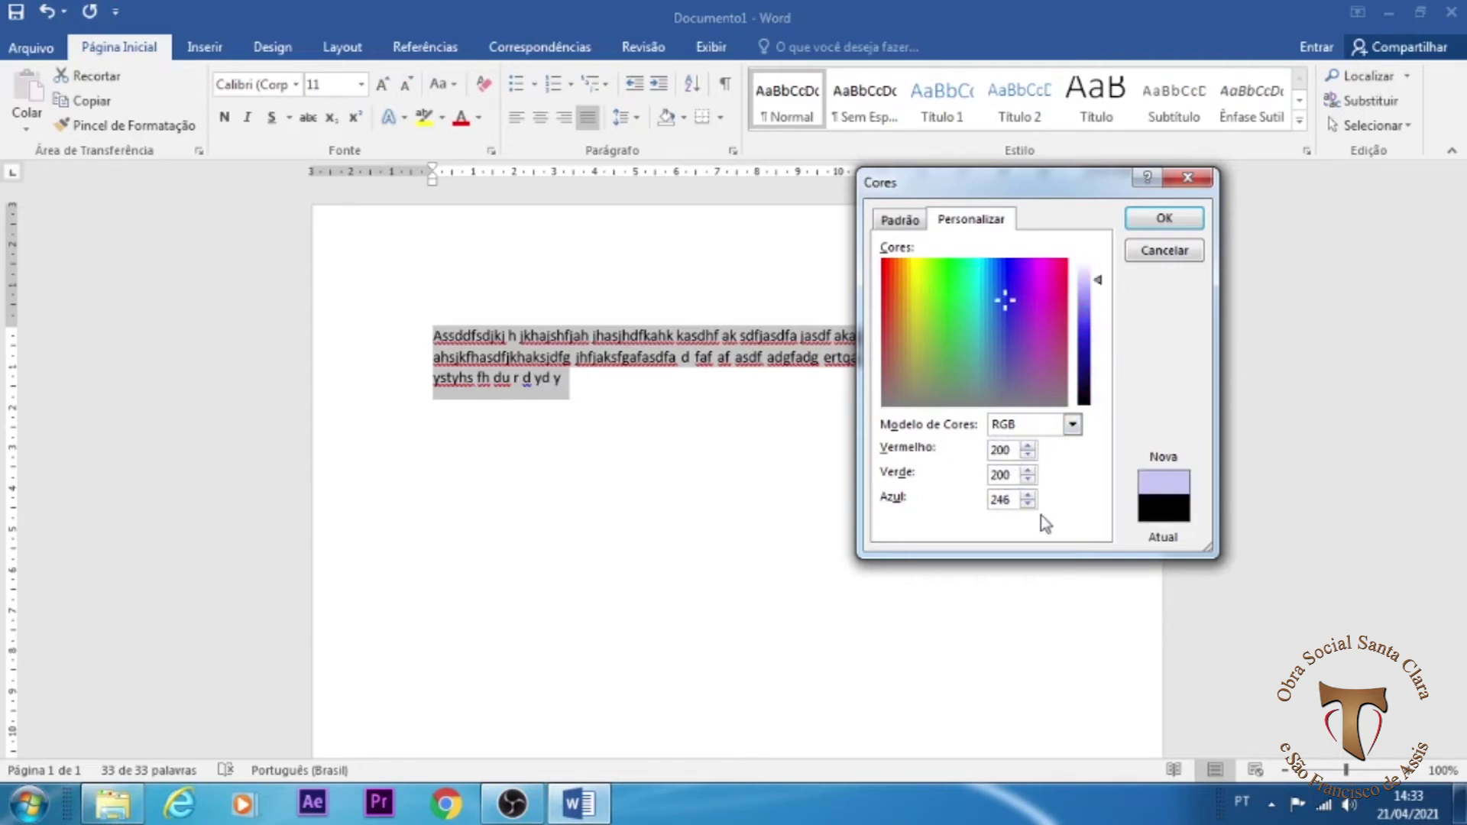
left_click_drag(1006, 493, 987, 507)
type("200")
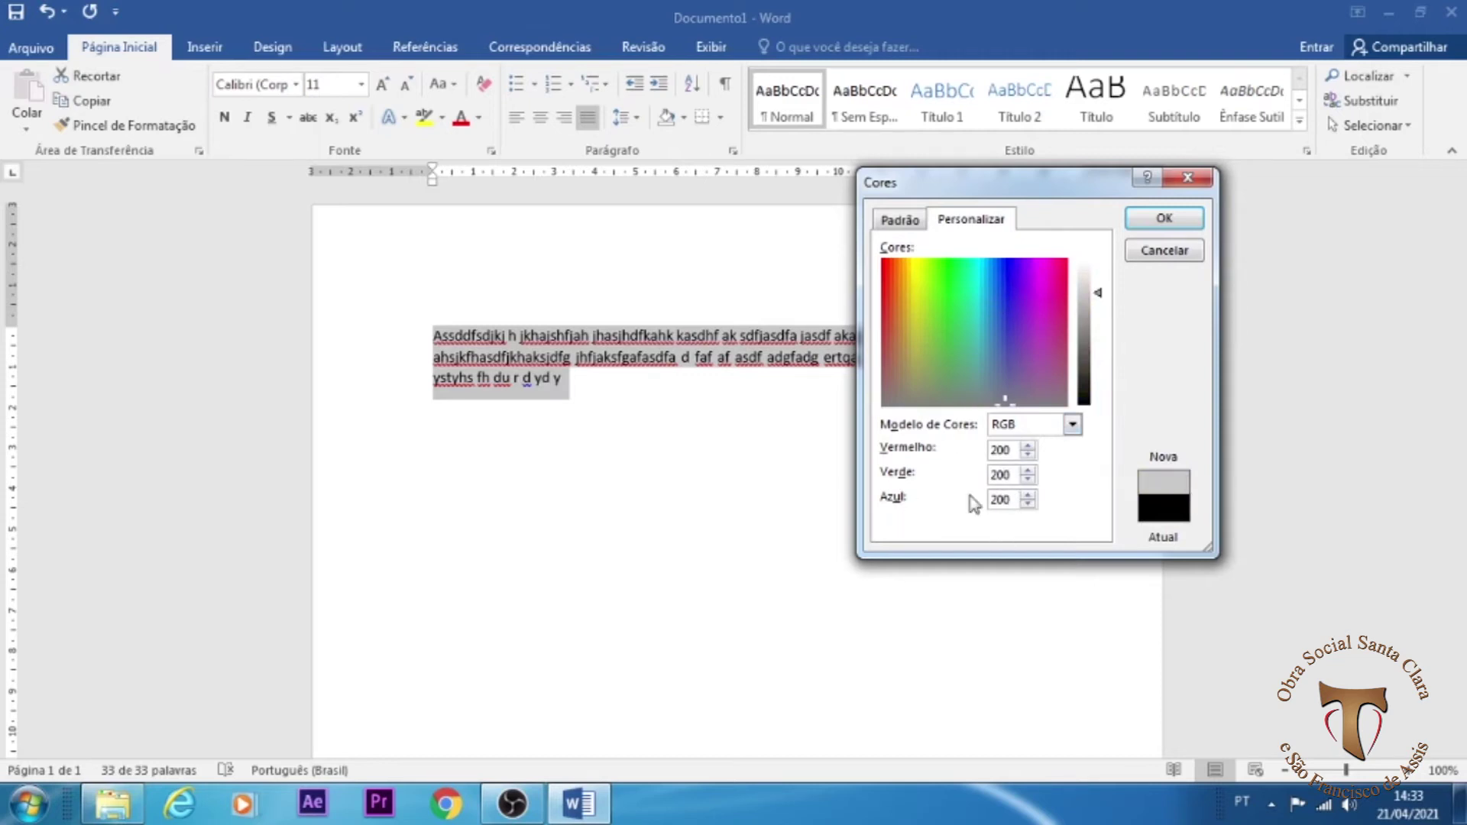
Step: Pick a blue shade from the custom colour spectrum and darken it to RGB 49, 49, 189
left_click(1000, 449)
left_click(967, 286)
left_click_drag(954, 290, 1005, 319)
left_click_drag(1101, 297, 1100, 337)
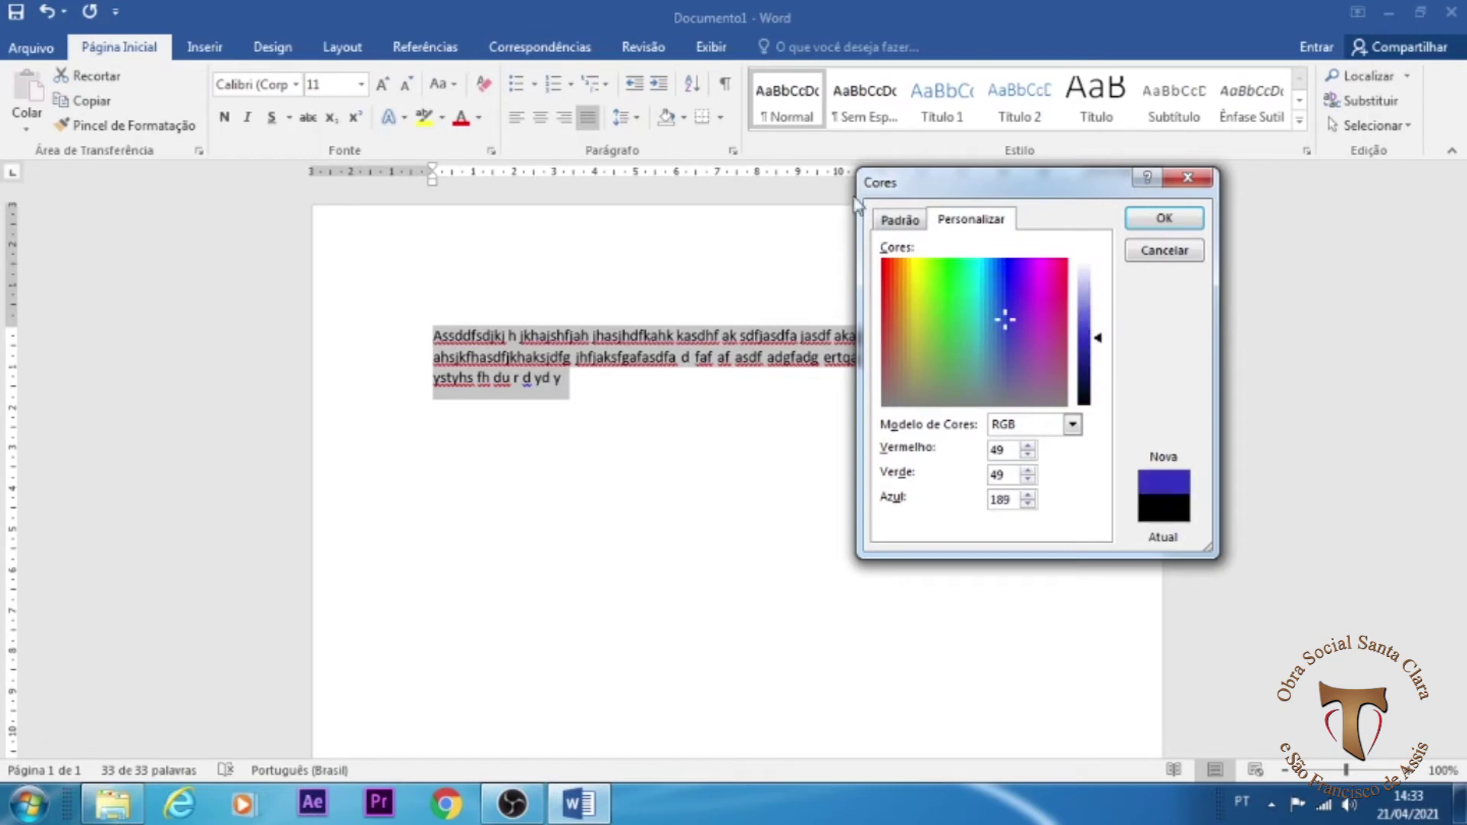
Step: Try several standard palette colours, ending on a dark blue, and cancel the font colour choice
left_click(905, 223)
left_click(962, 318)
left_click(944, 307)
left_click(995, 295)
left_click(958, 282)
left_click(995, 268)
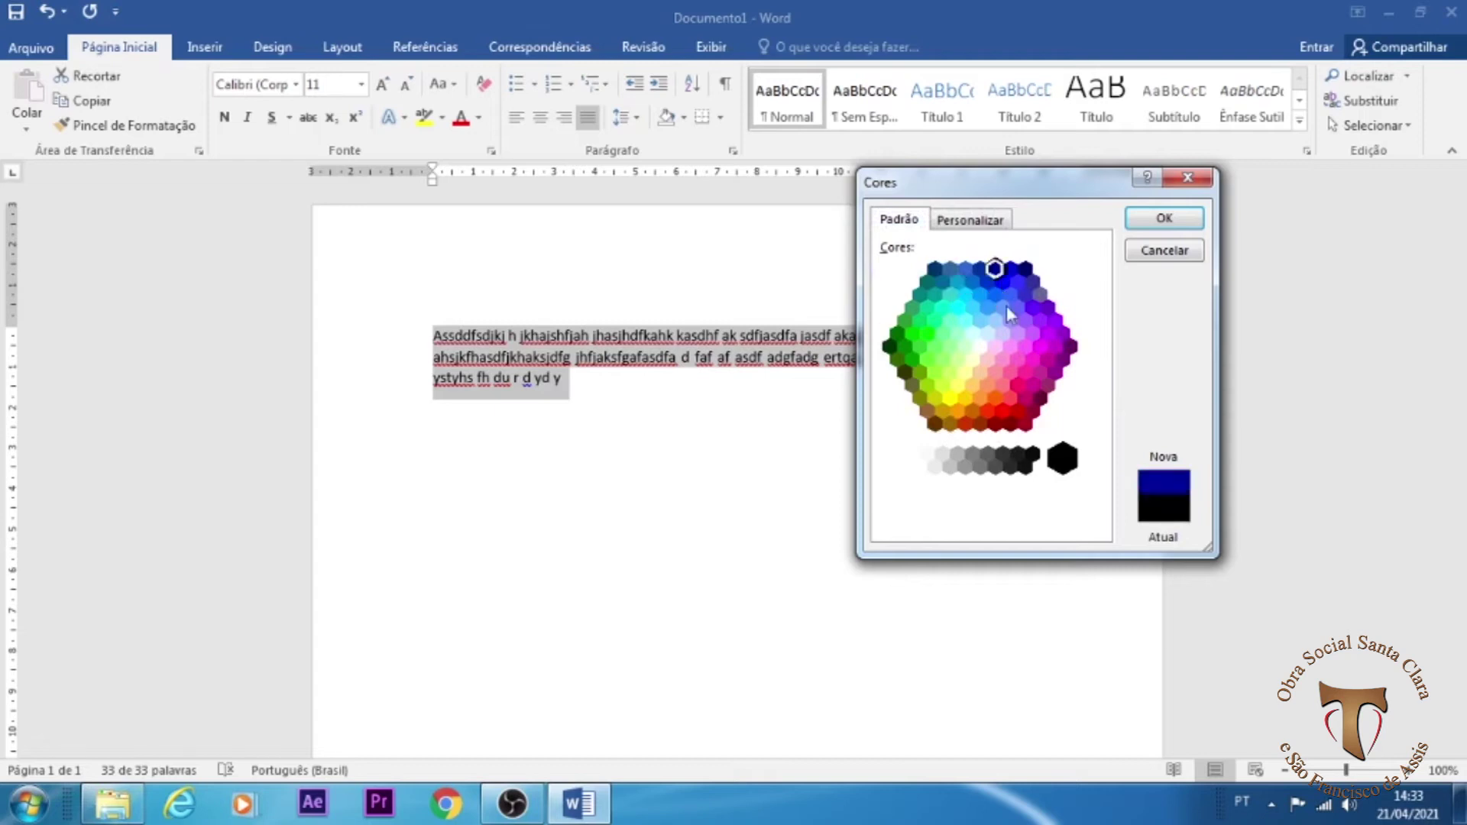
left_click(1174, 252)
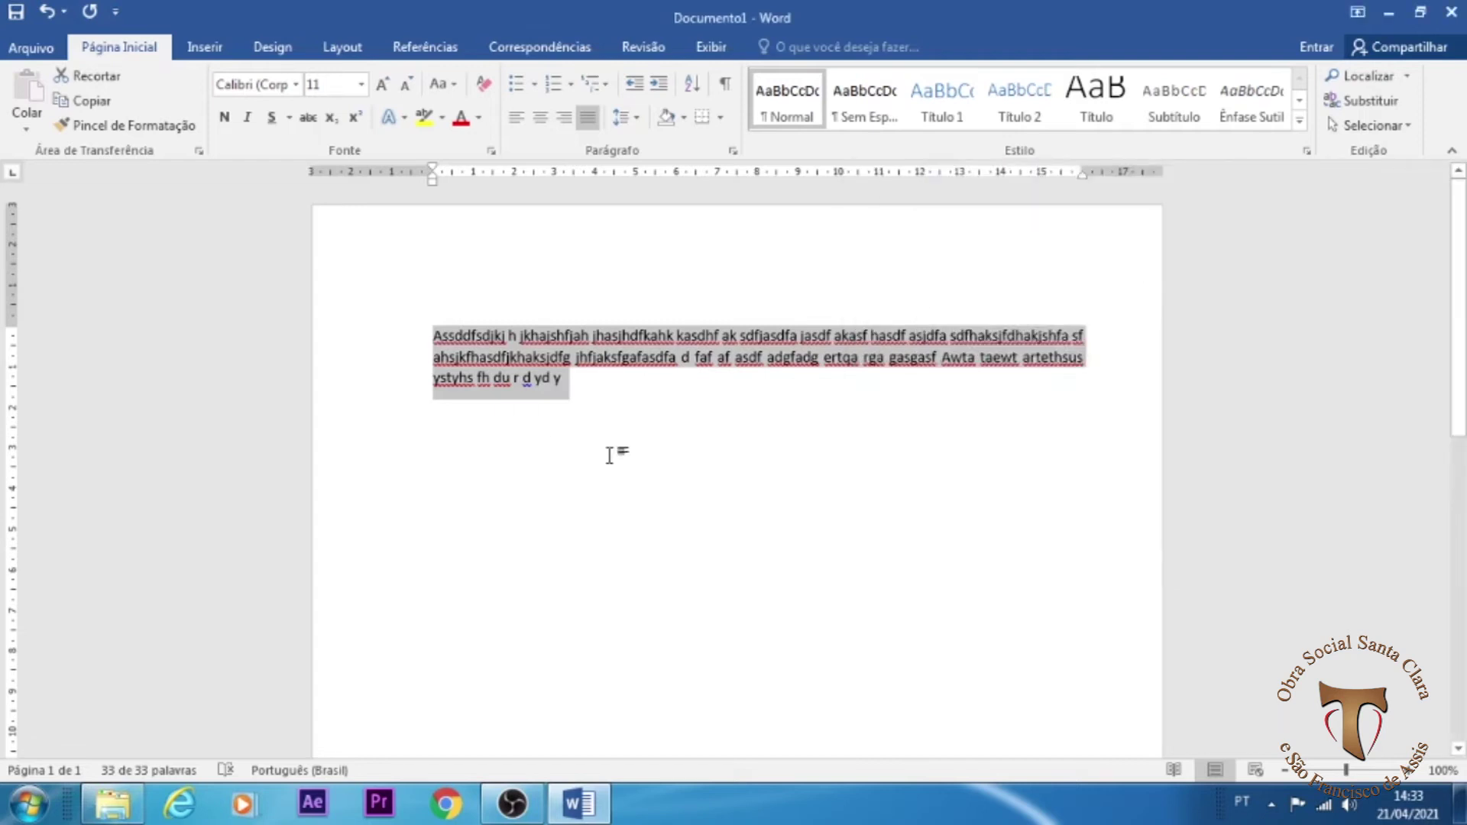
Step: Apply the gradient variation that radiates from the centre to the selected paragraph's text
left_click(479, 119)
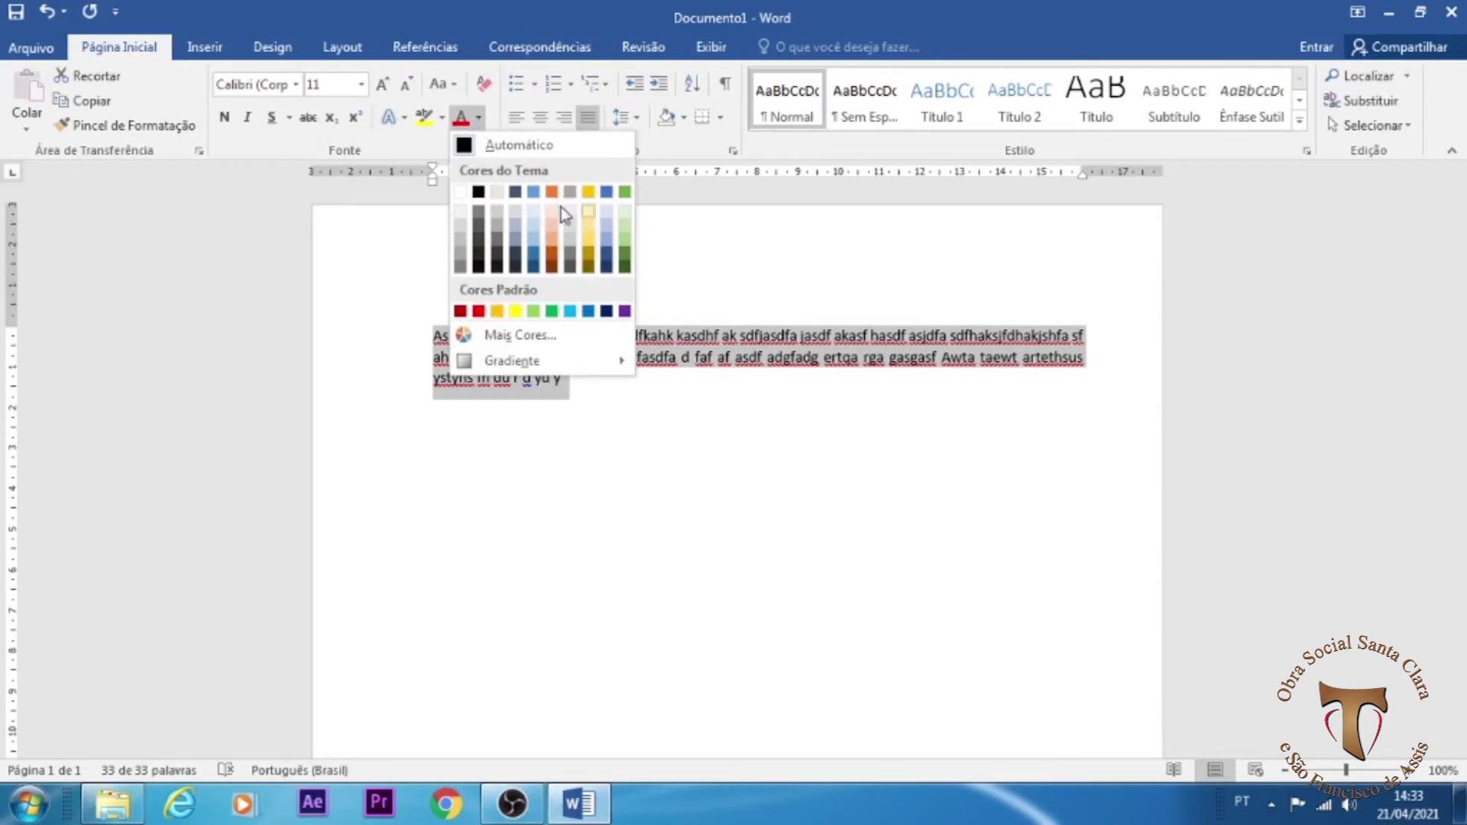
mouse_move(582, 369)
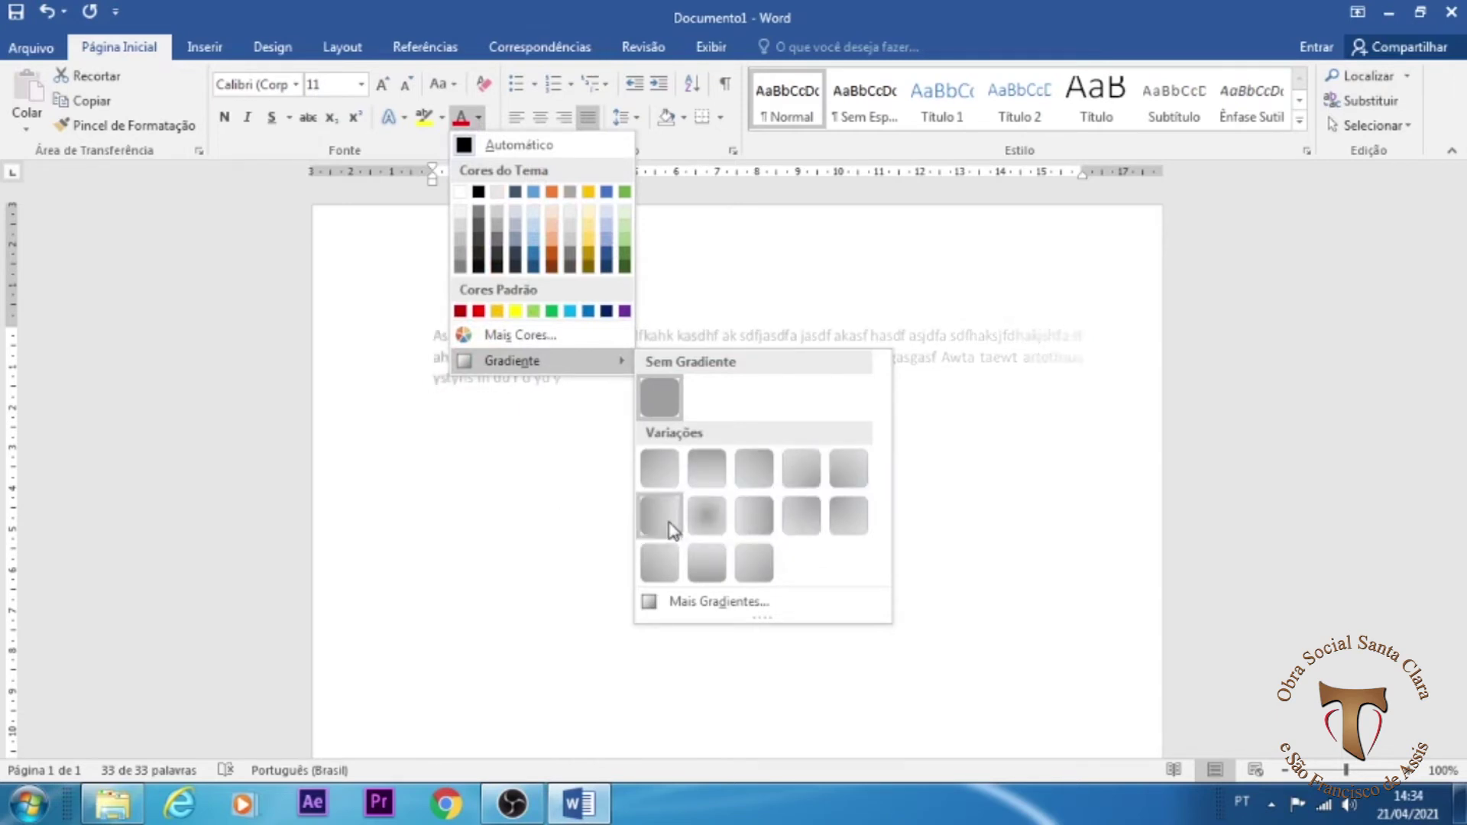
left_click(705, 519)
left_click(781, 550)
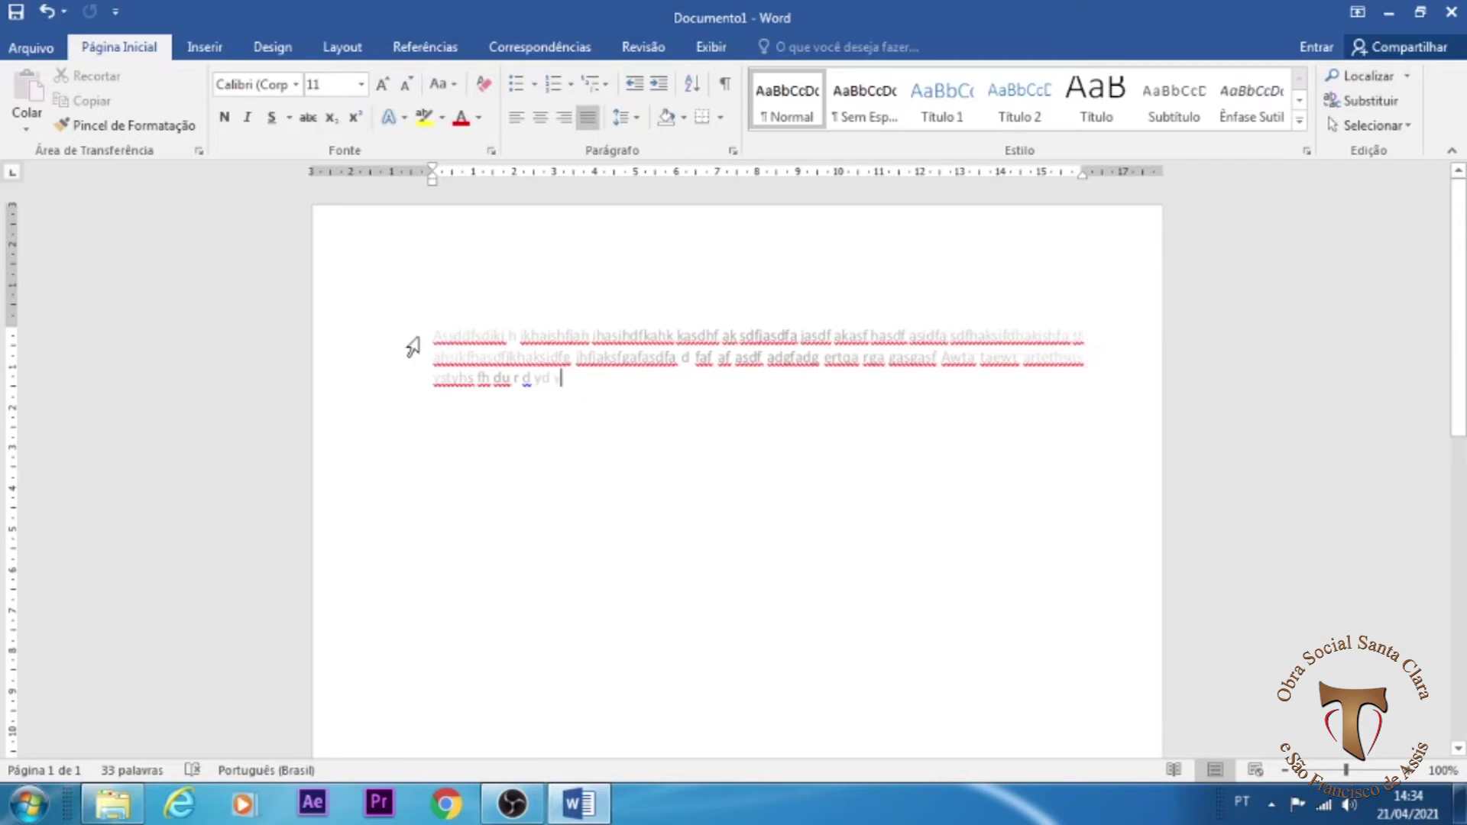
Step: Set the font colour of the whole gradient-filled paragraph to solid black
left_click_drag(433, 334, 606, 383)
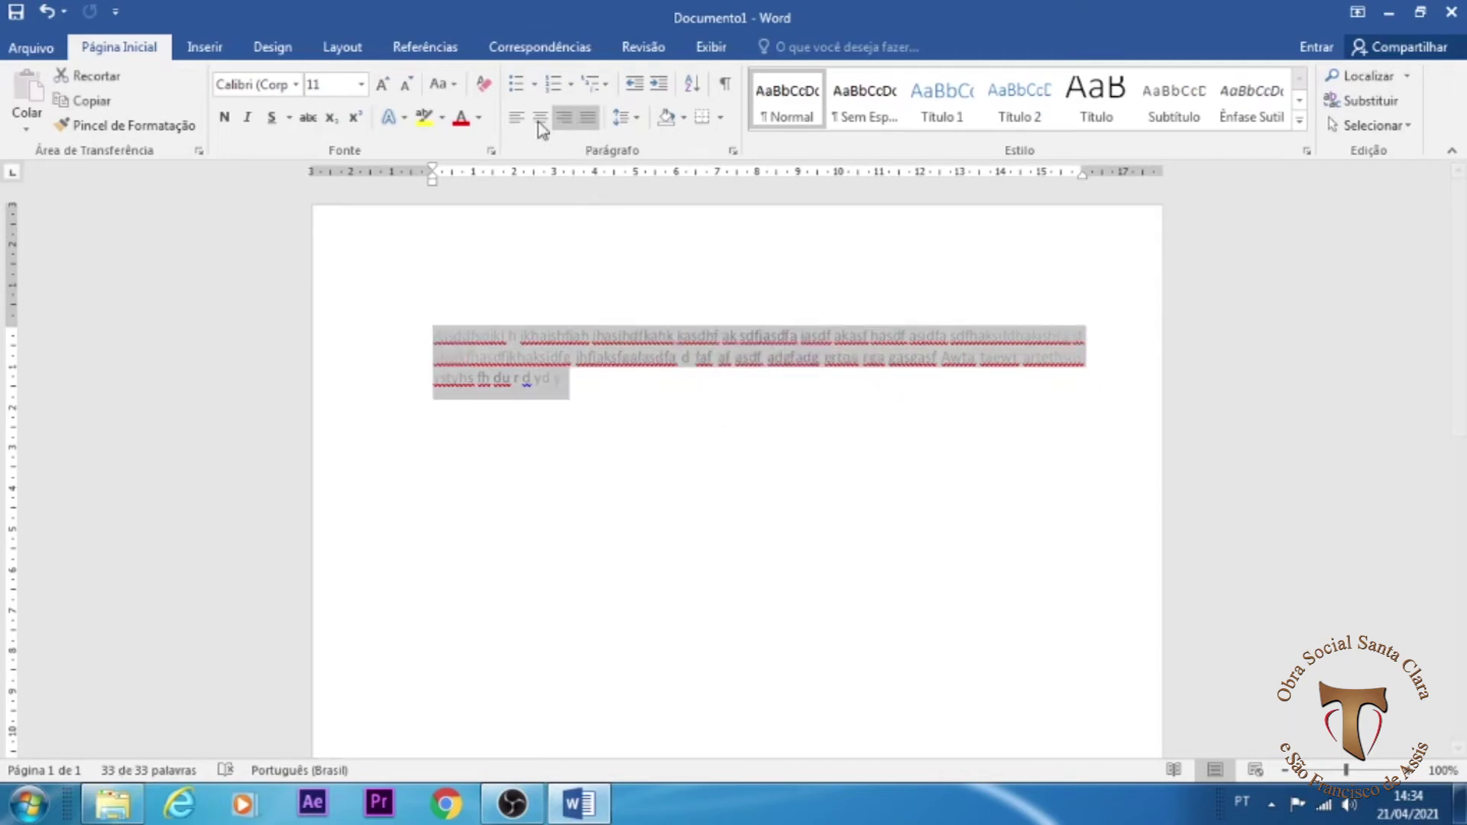
left_click(480, 120)
mouse_move(612, 365)
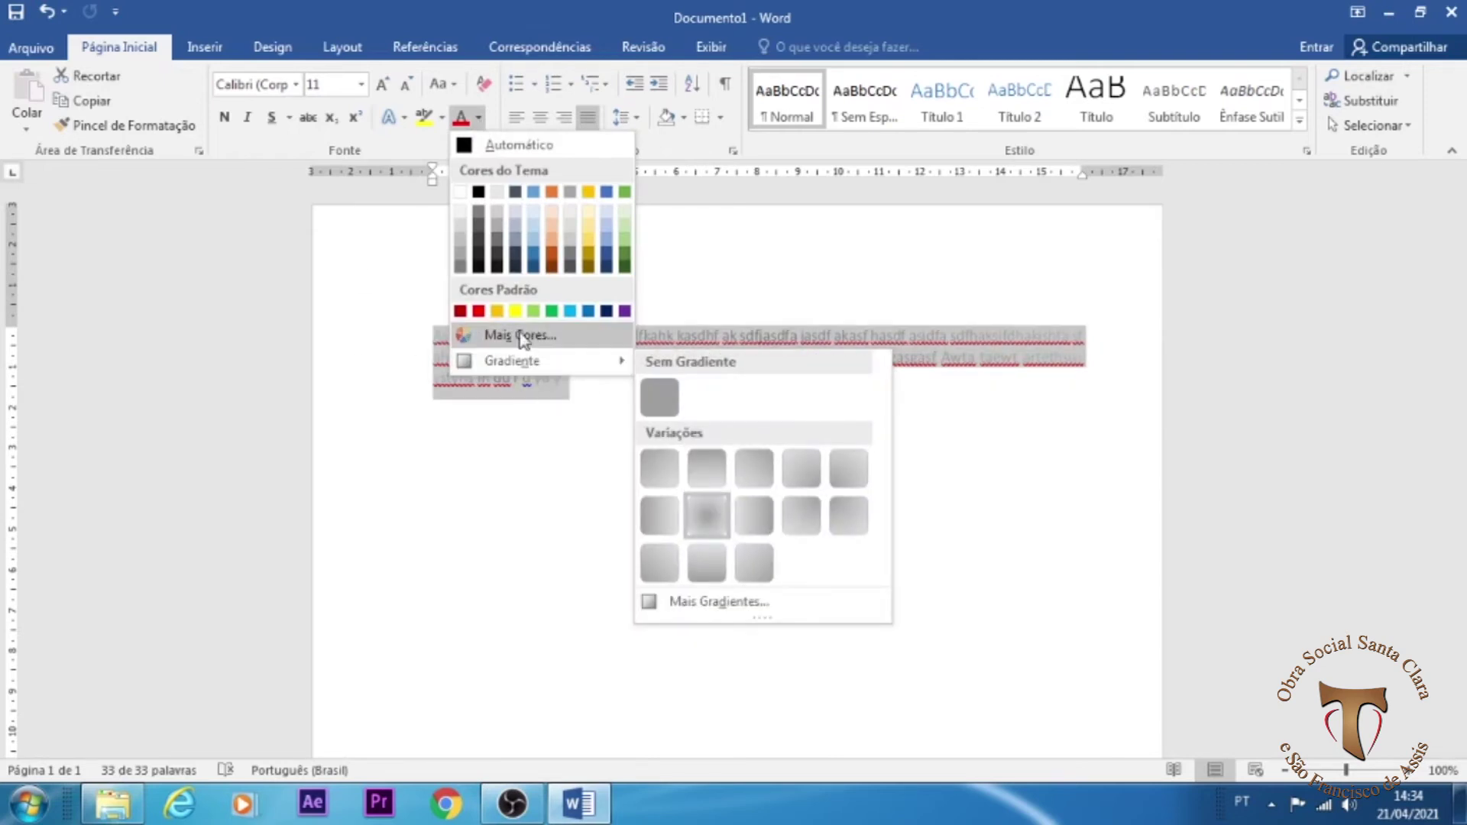
left_click(479, 192)
left_click(574, 386)
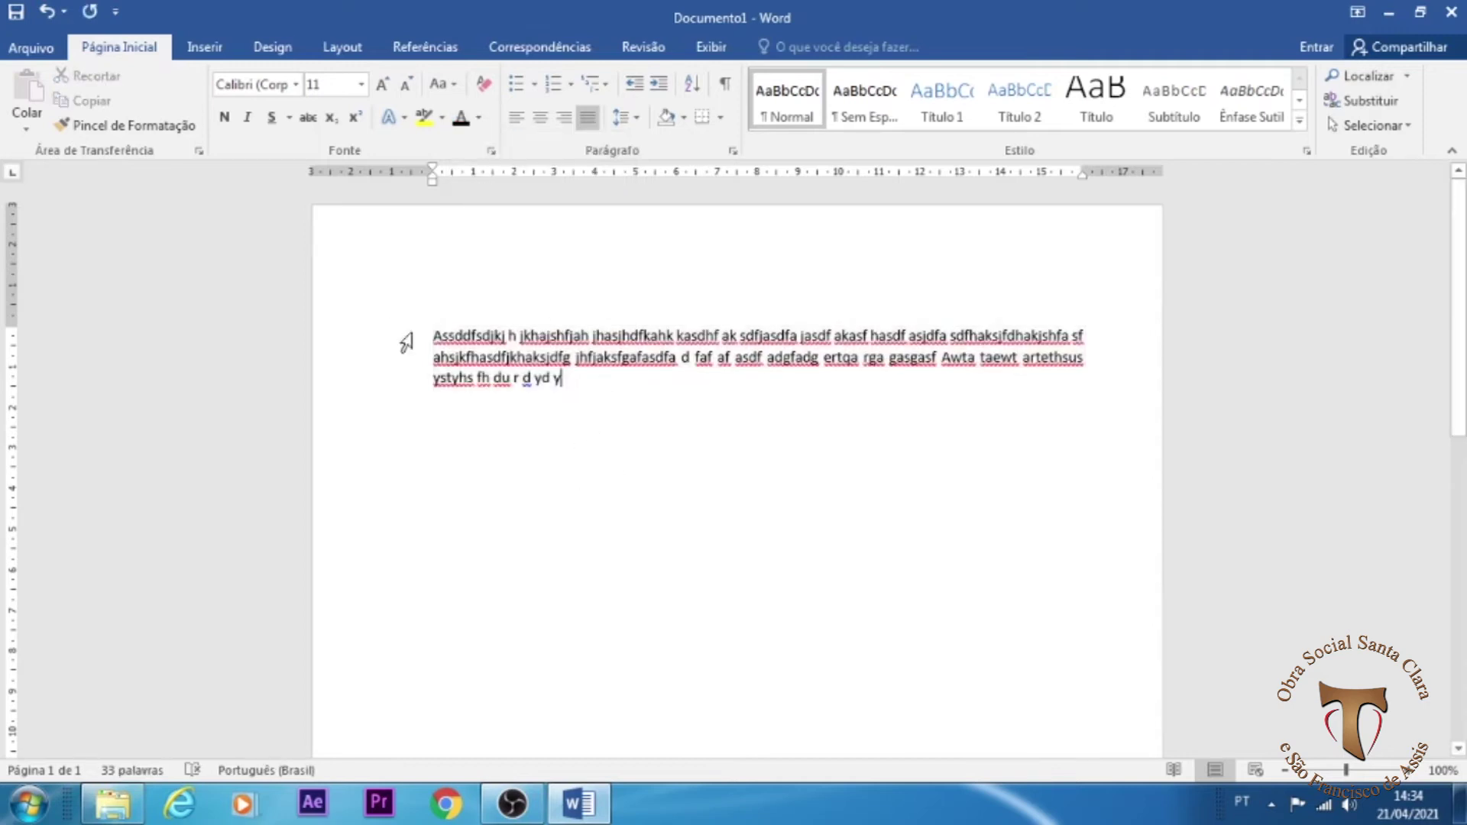
Step: Look over the text highlight colours and highlight the whole sample paragraph in dark blue
left_click(443, 118)
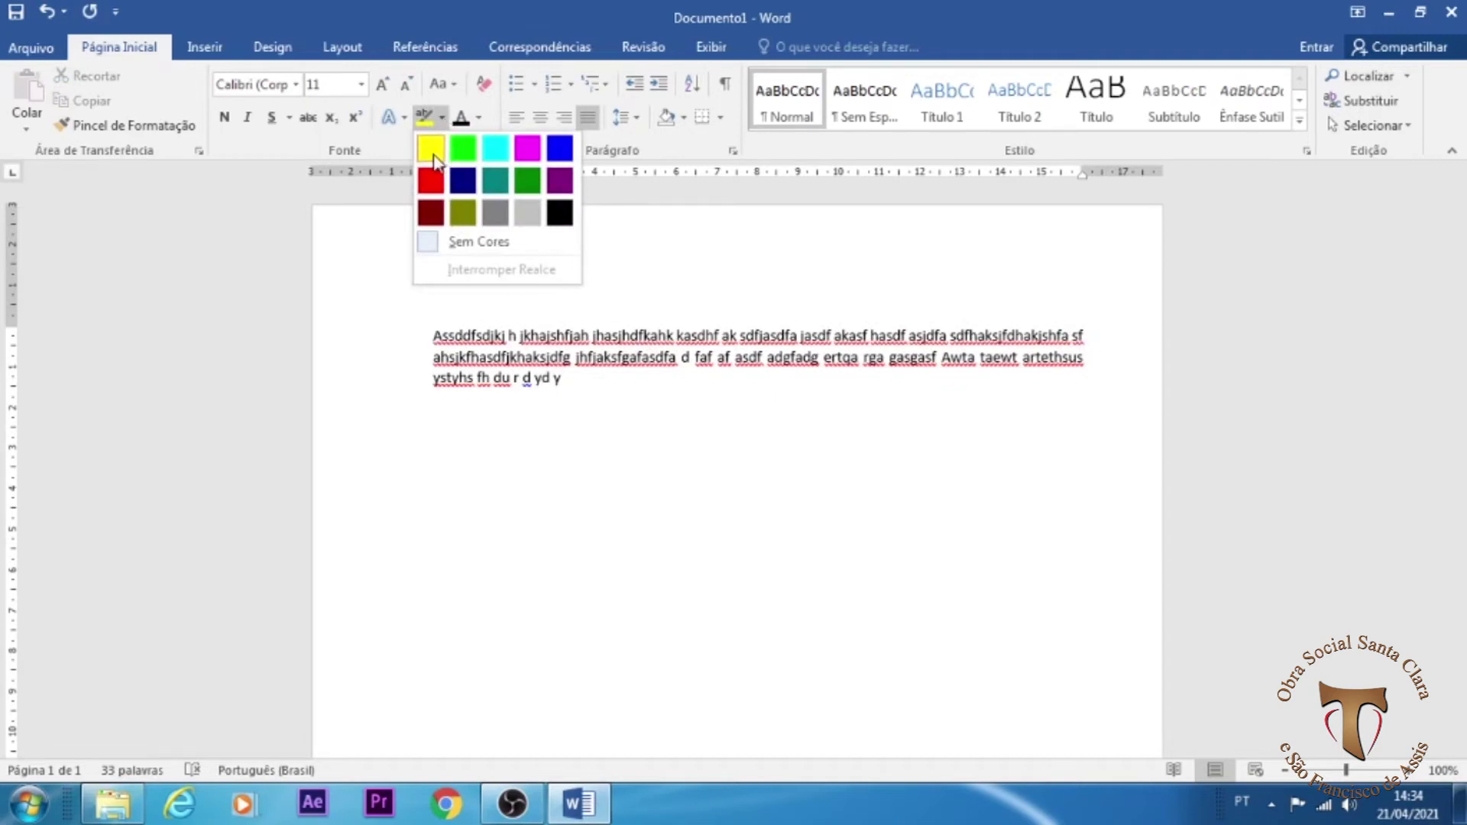
left_click(505, 376)
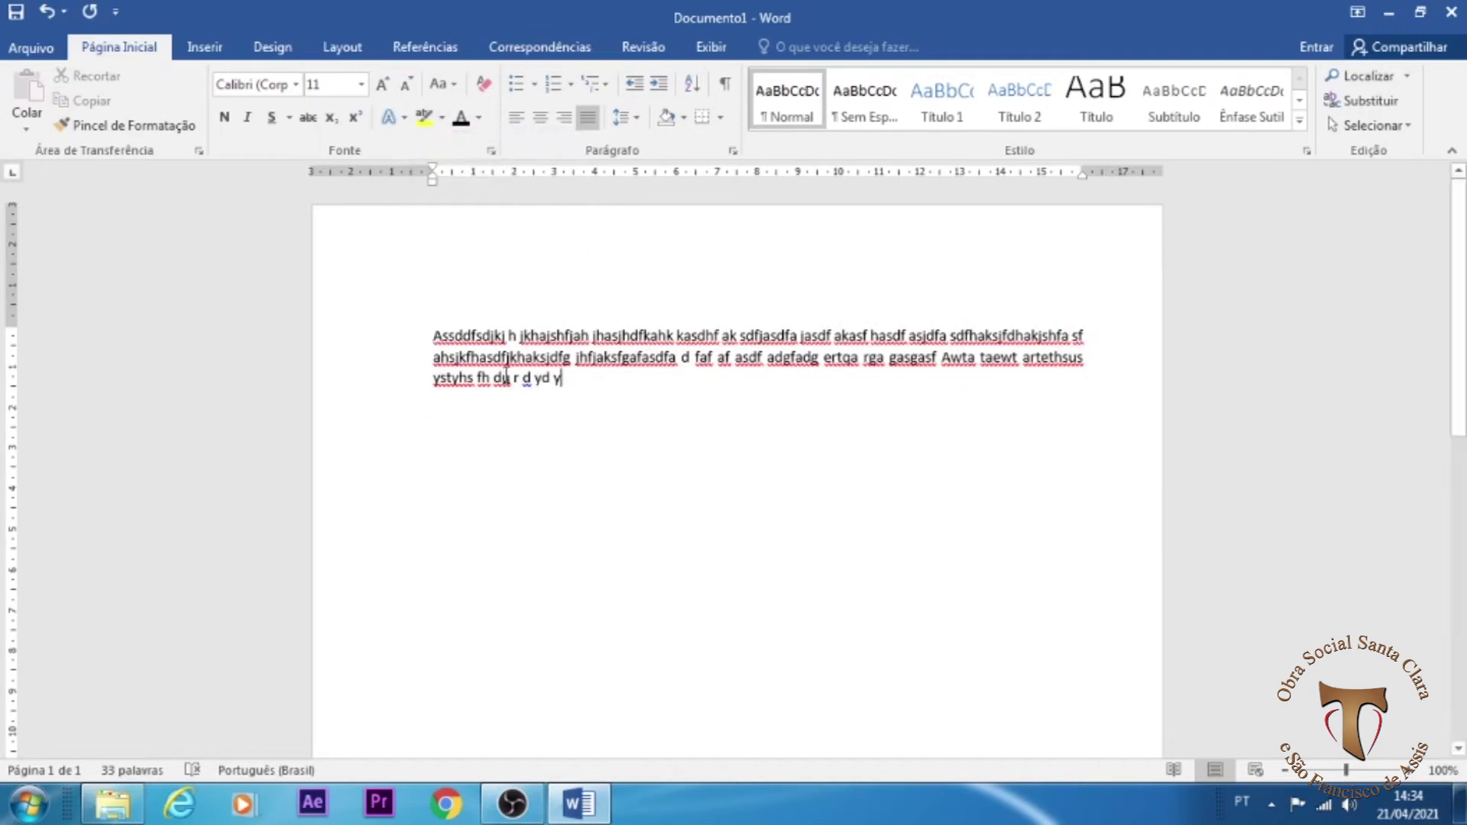
left_click_drag(435, 331, 583, 386)
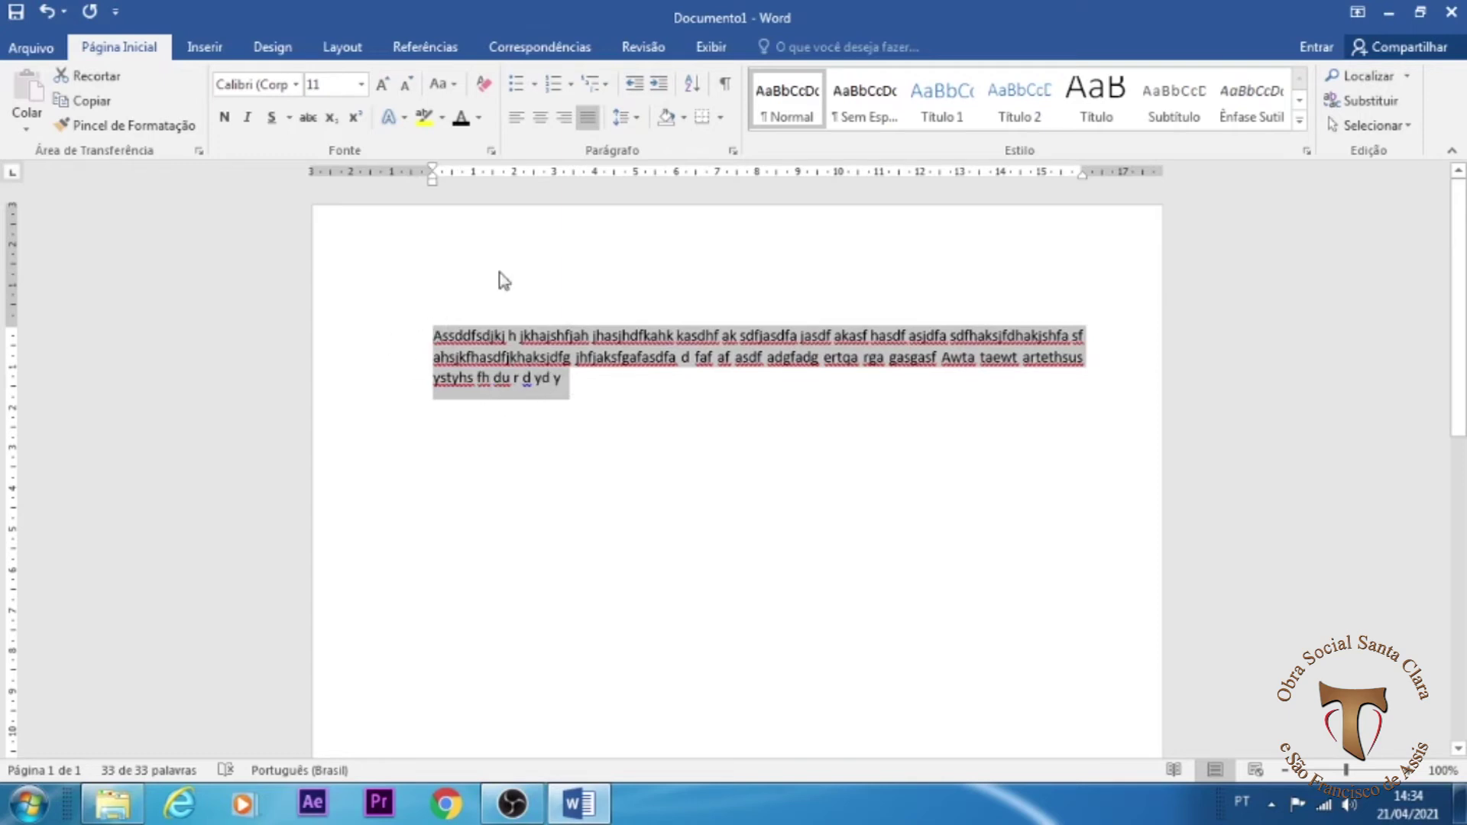
left_click(442, 117)
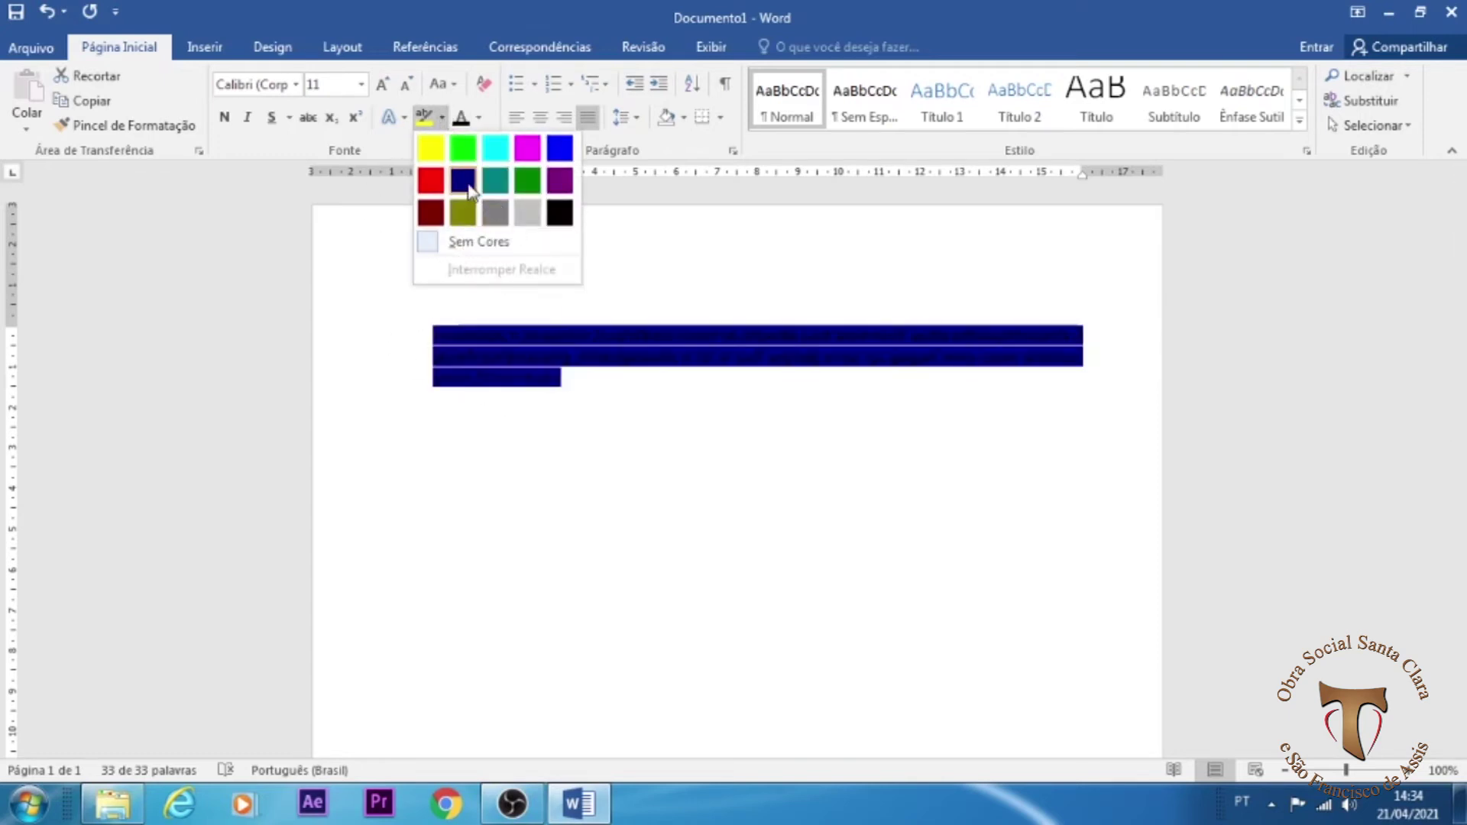
left_click(466, 181)
left_click(570, 382)
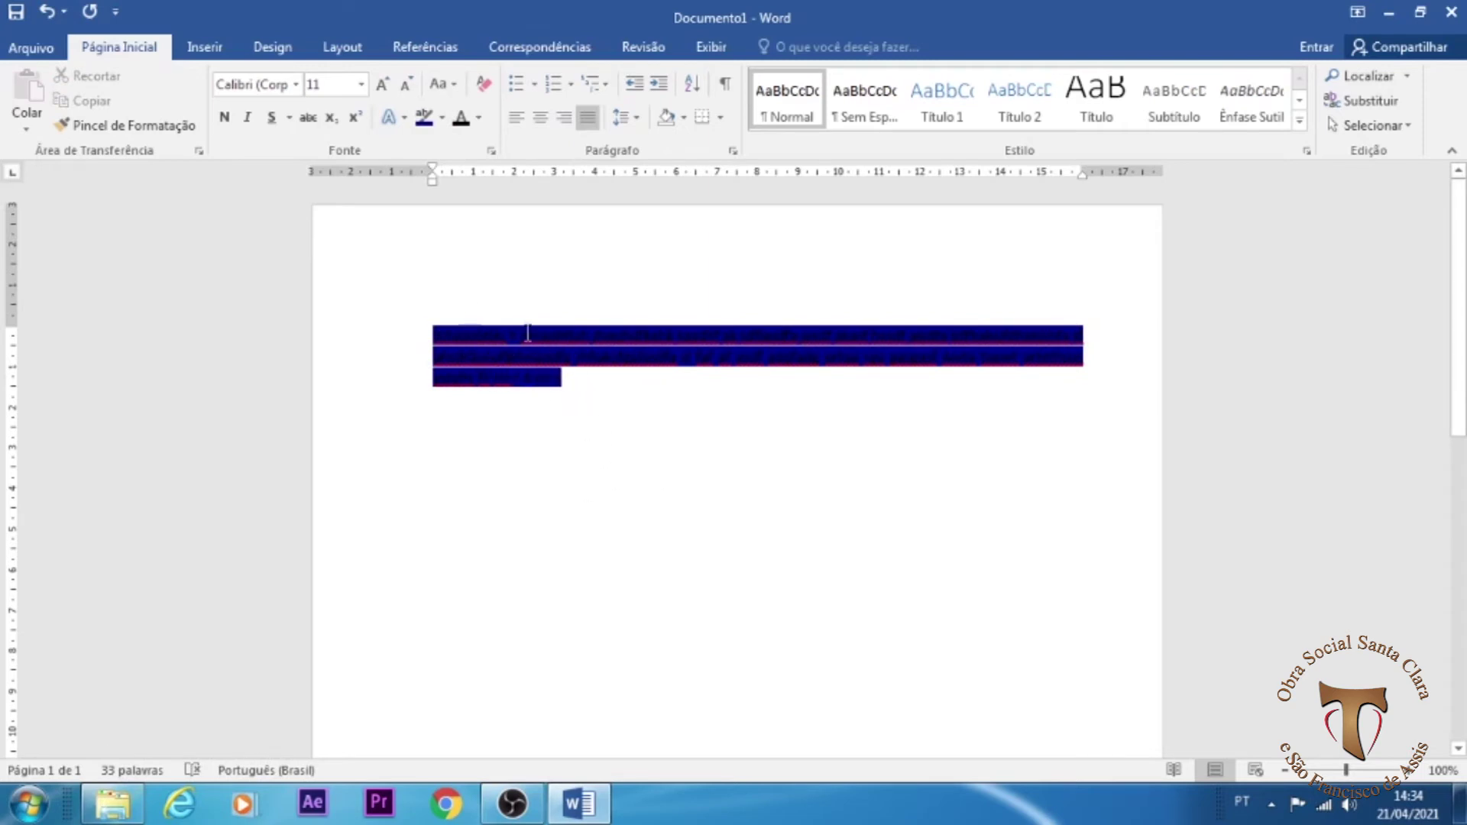
Step: Set the font colour of the dark blue highlighted paragraph to white
left_click(478, 117)
left_click(481, 194)
left_click(479, 117)
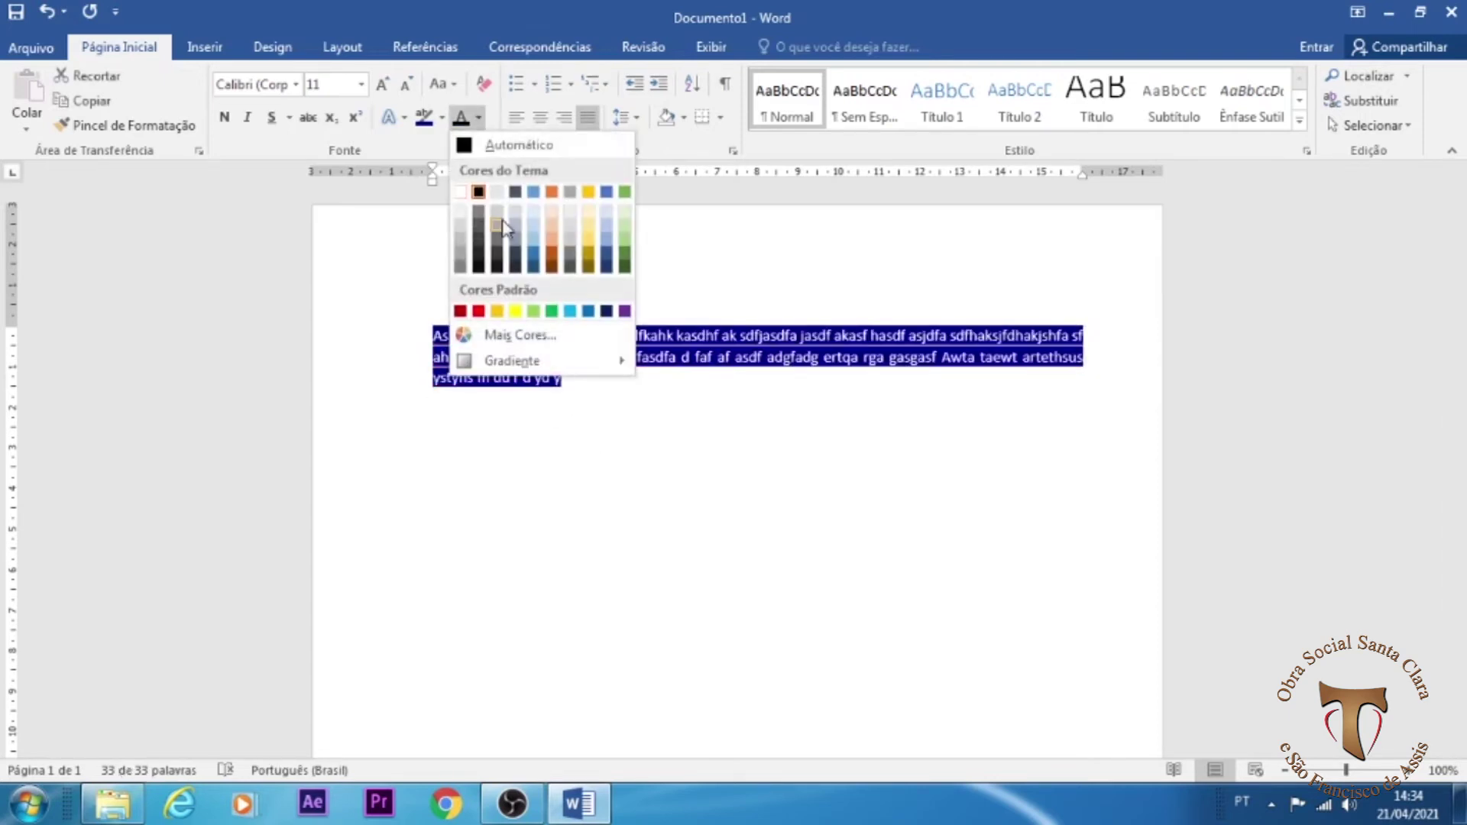
left_click(465, 191)
left_click(561, 358)
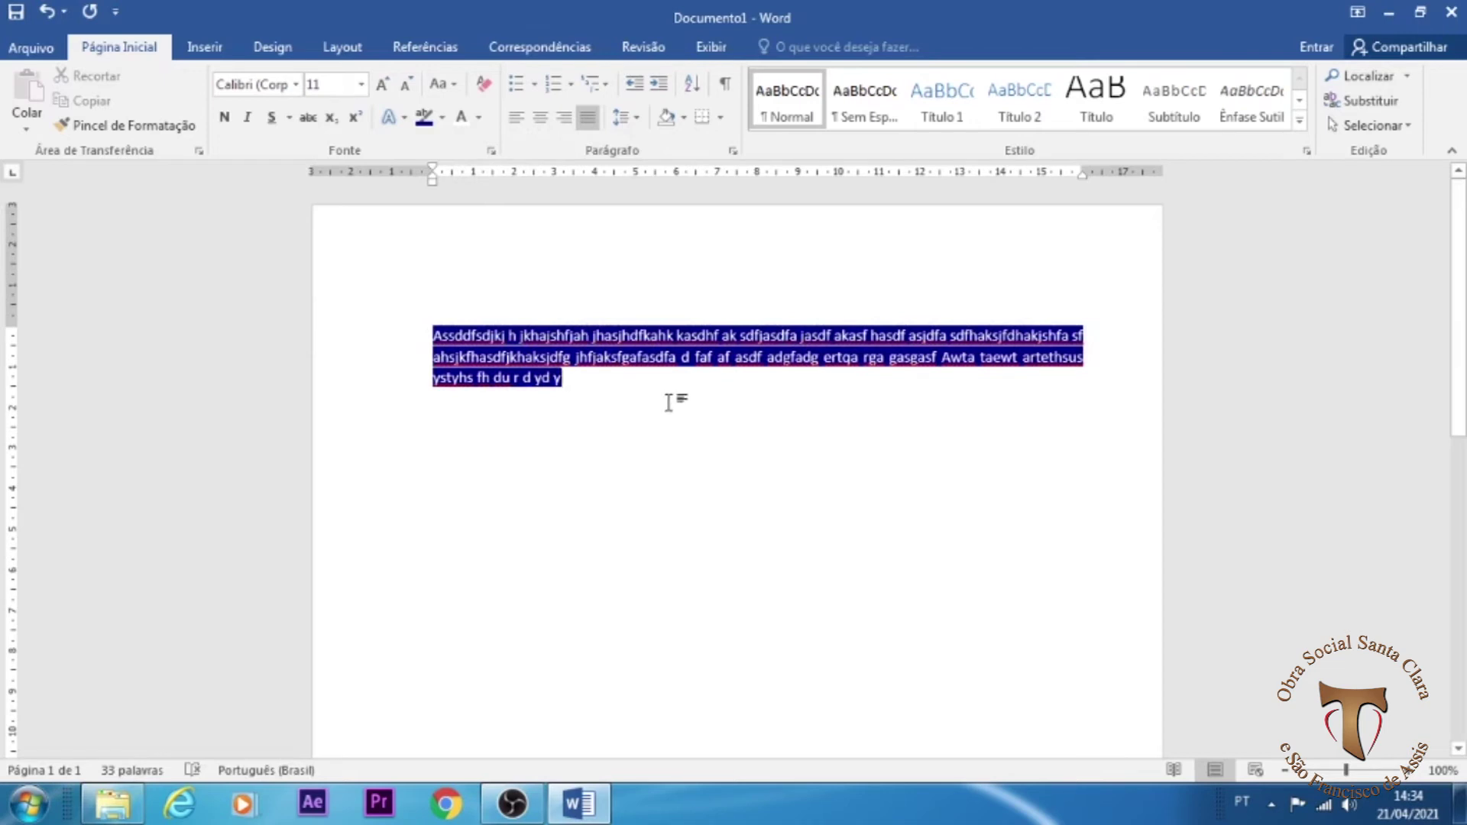
Step: Try extra characters at the paragraph's end, delete the surplus ones, and insert "bnhfhdsfghdjfkgklh" before the last line's "r"
type("asd")
type("asdf")
left_click_drag(660, 377, 586, 378)
left_click(612, 393)
key("BackSpace")
key("BackSpace")
key("BackSpace")
key("BackSpace")
key("BackSpace")
key("BackSpace")
key("BackSpace")
key("BackSpace")
key("BackSpace")
key("BackSpace")
key("BackSpace")
key("BackSpace")
key("BackSpace")
key("BackSpace")
key("BackSpace")
key("BackSpace")
key("BackSpace")
type("bn")
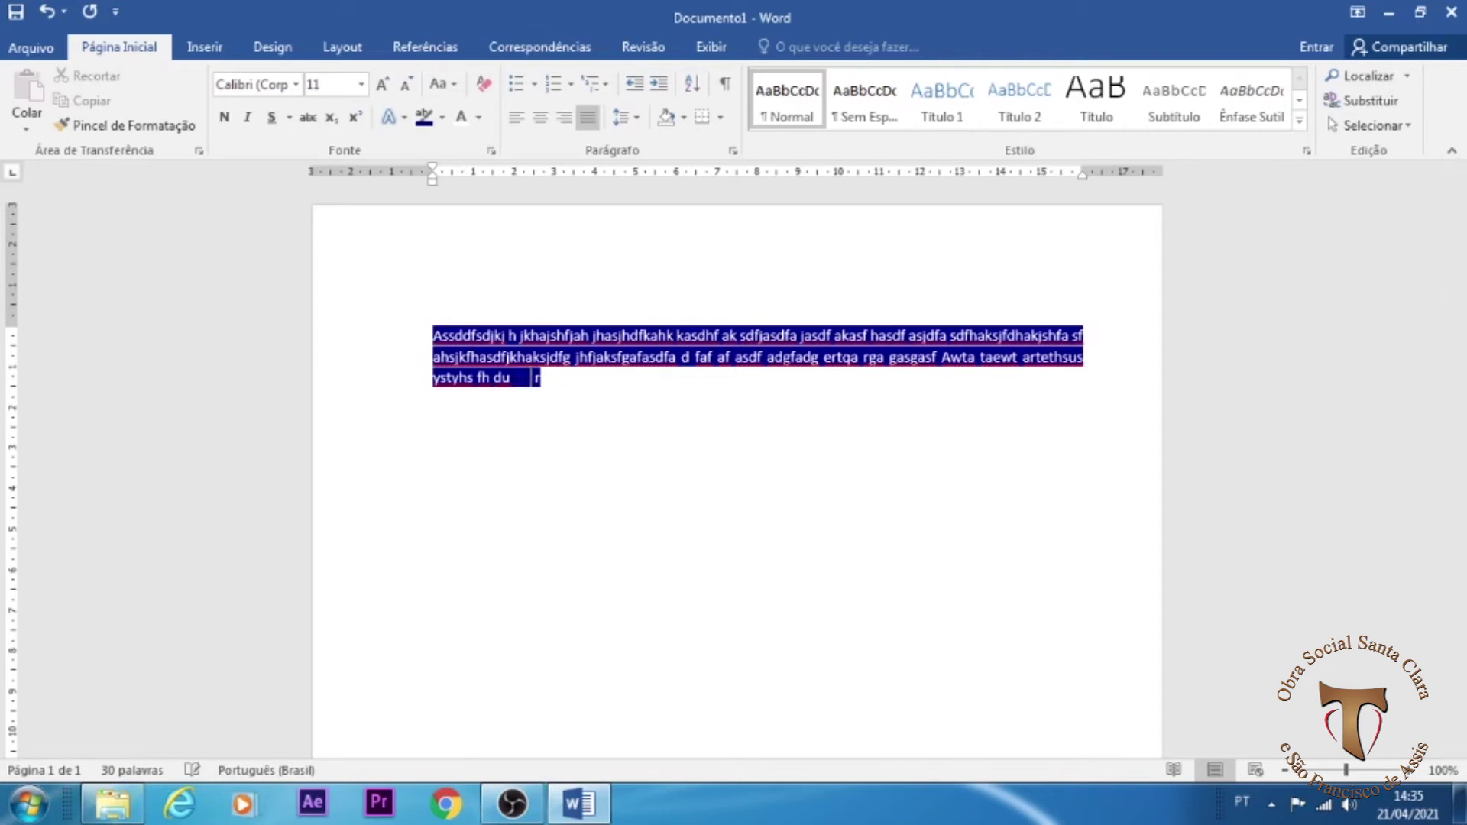
type("hfhdsfghdjfkgklh")
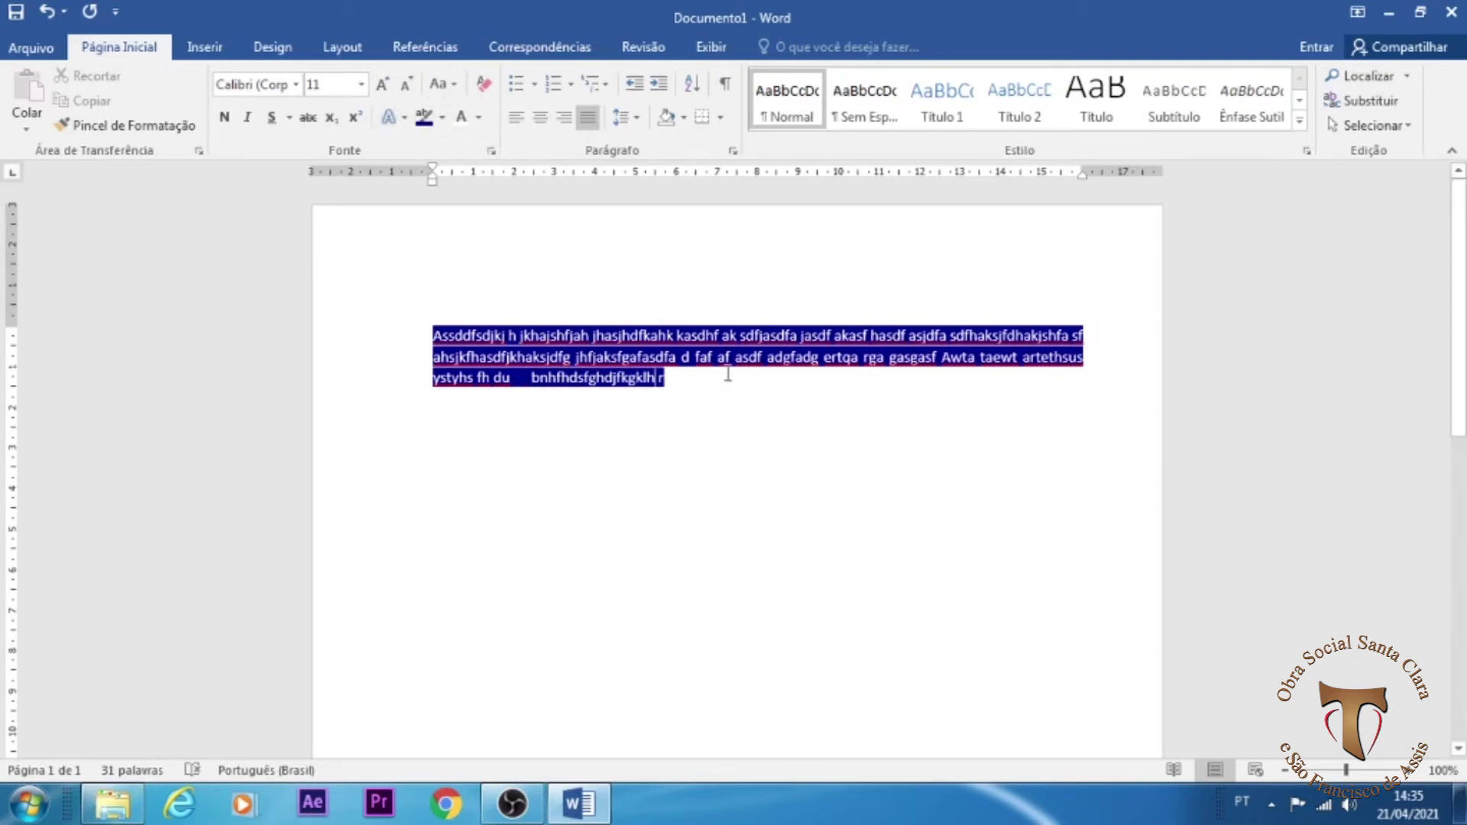
Step: Remove the dark blue highlight from the whole paragraph by choosing no highlight colour
left_click_drag(664, 377, 350, 327)
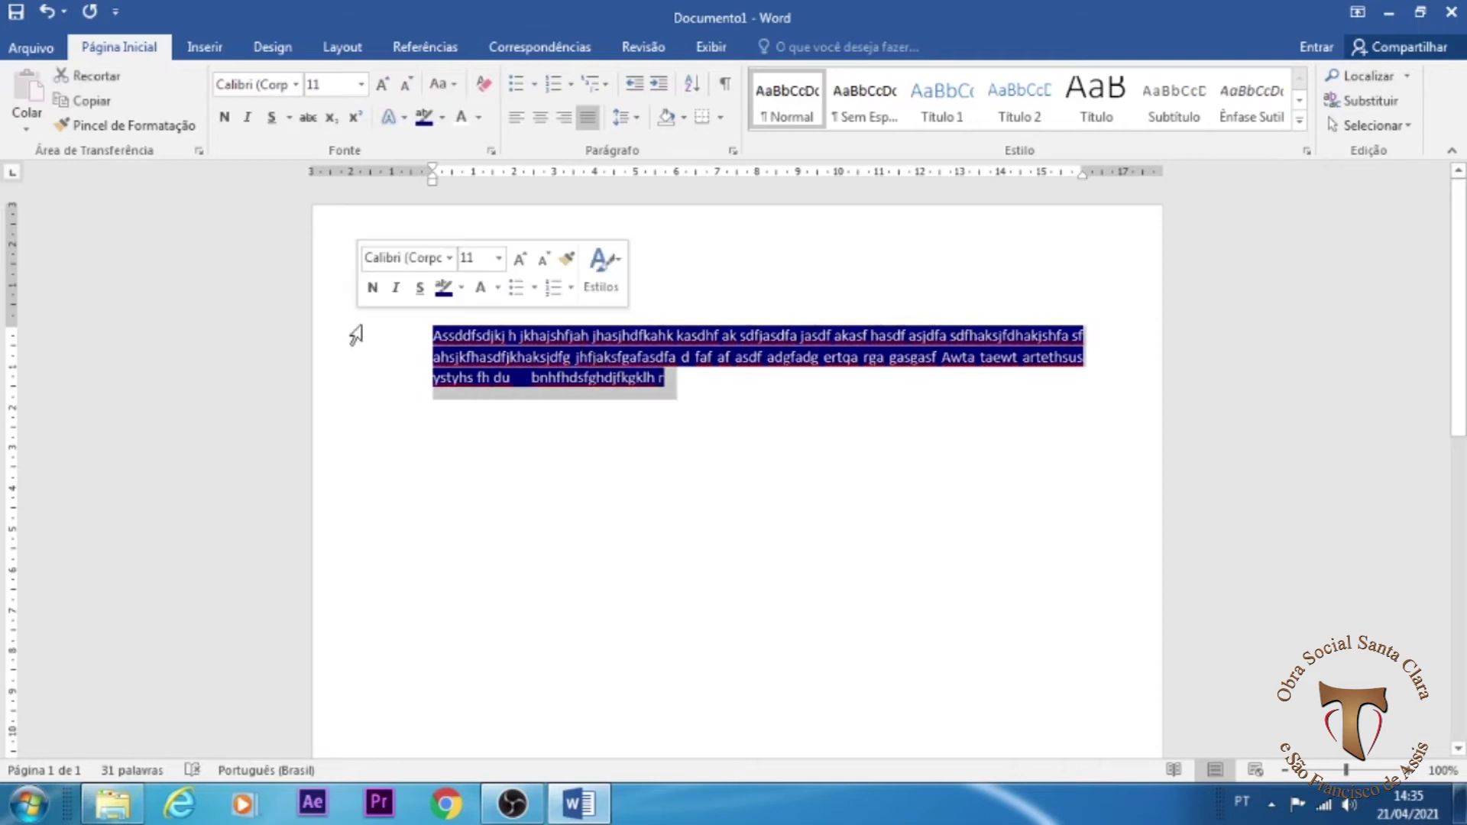
left_click(443, 116)
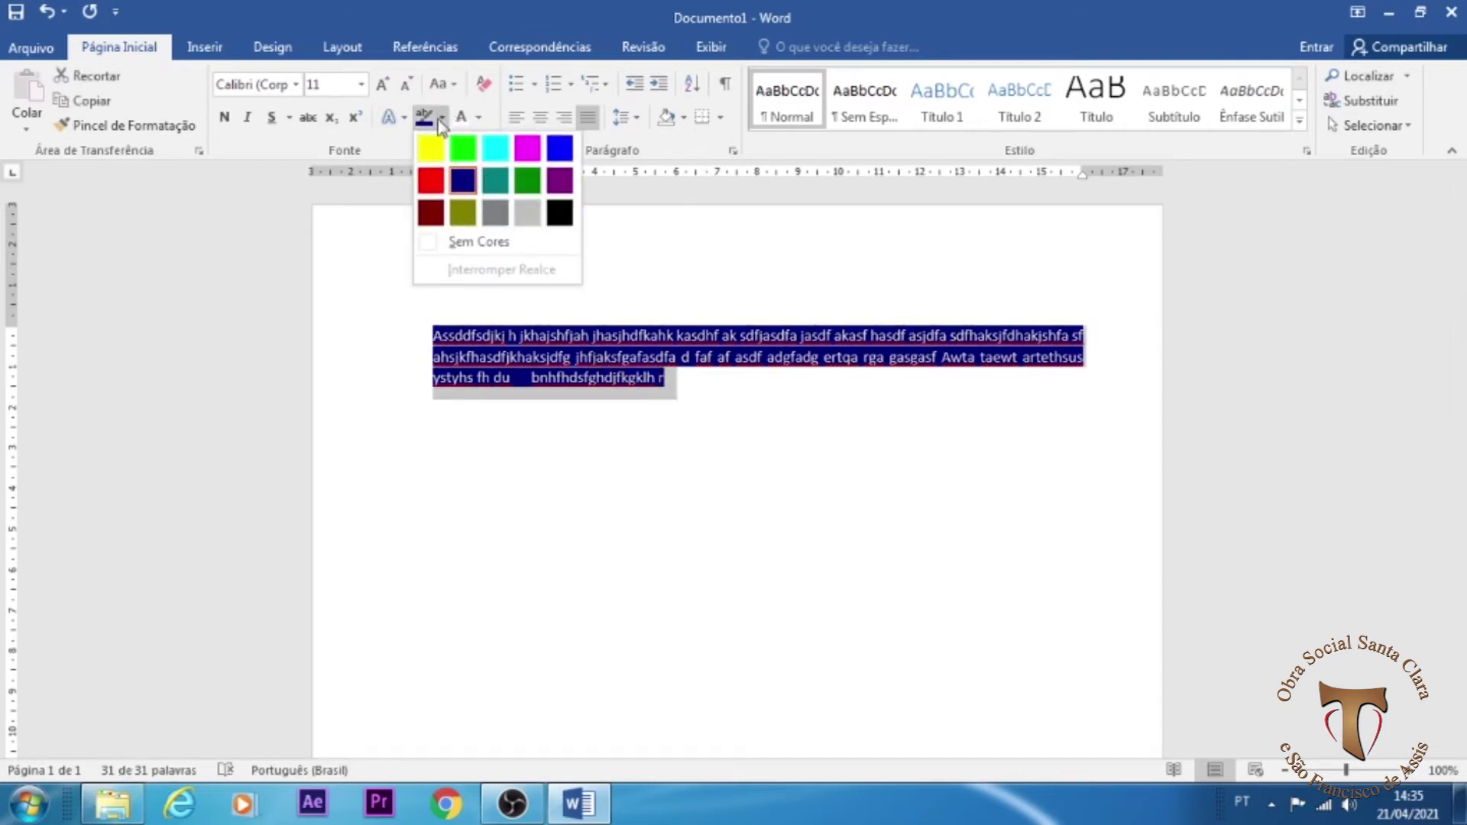
left_click(477, 243)
key("Left")
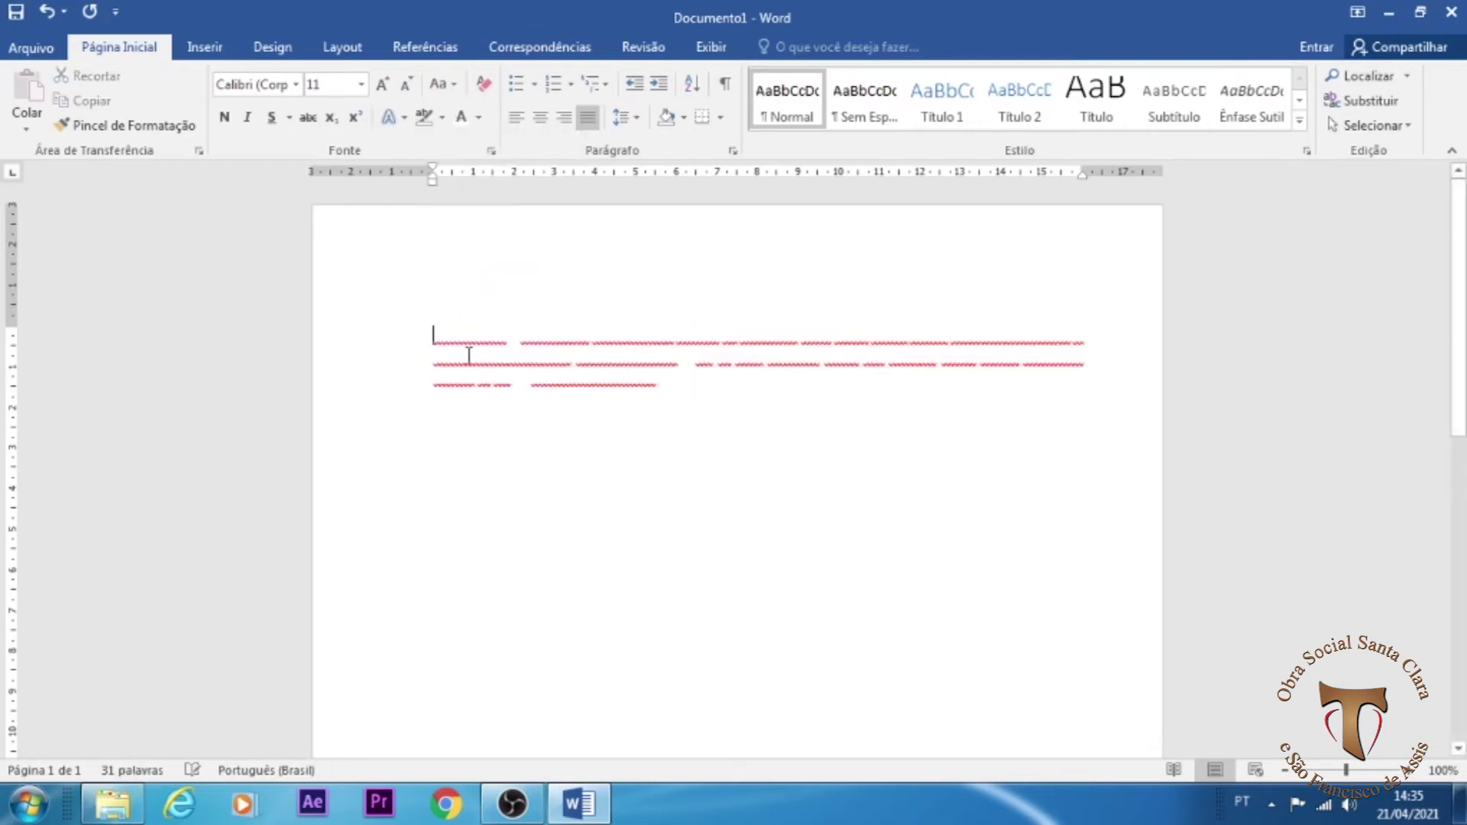
key("ctrl+Home")
Step: Set the whole paragraph's white text to black and clear the selection
left_click_drag(687, 382, 439, 335)
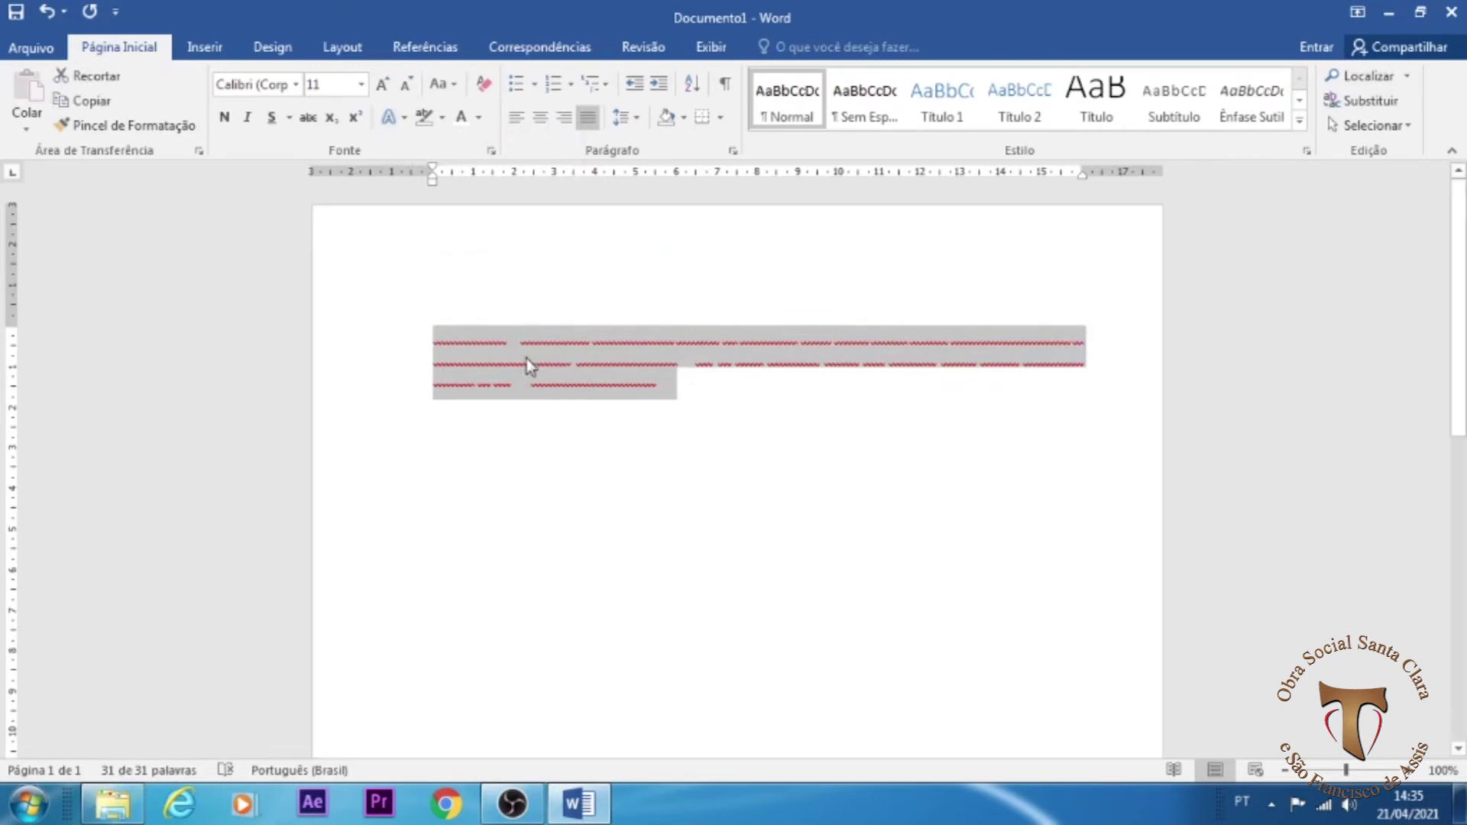
left_click(478, 119)
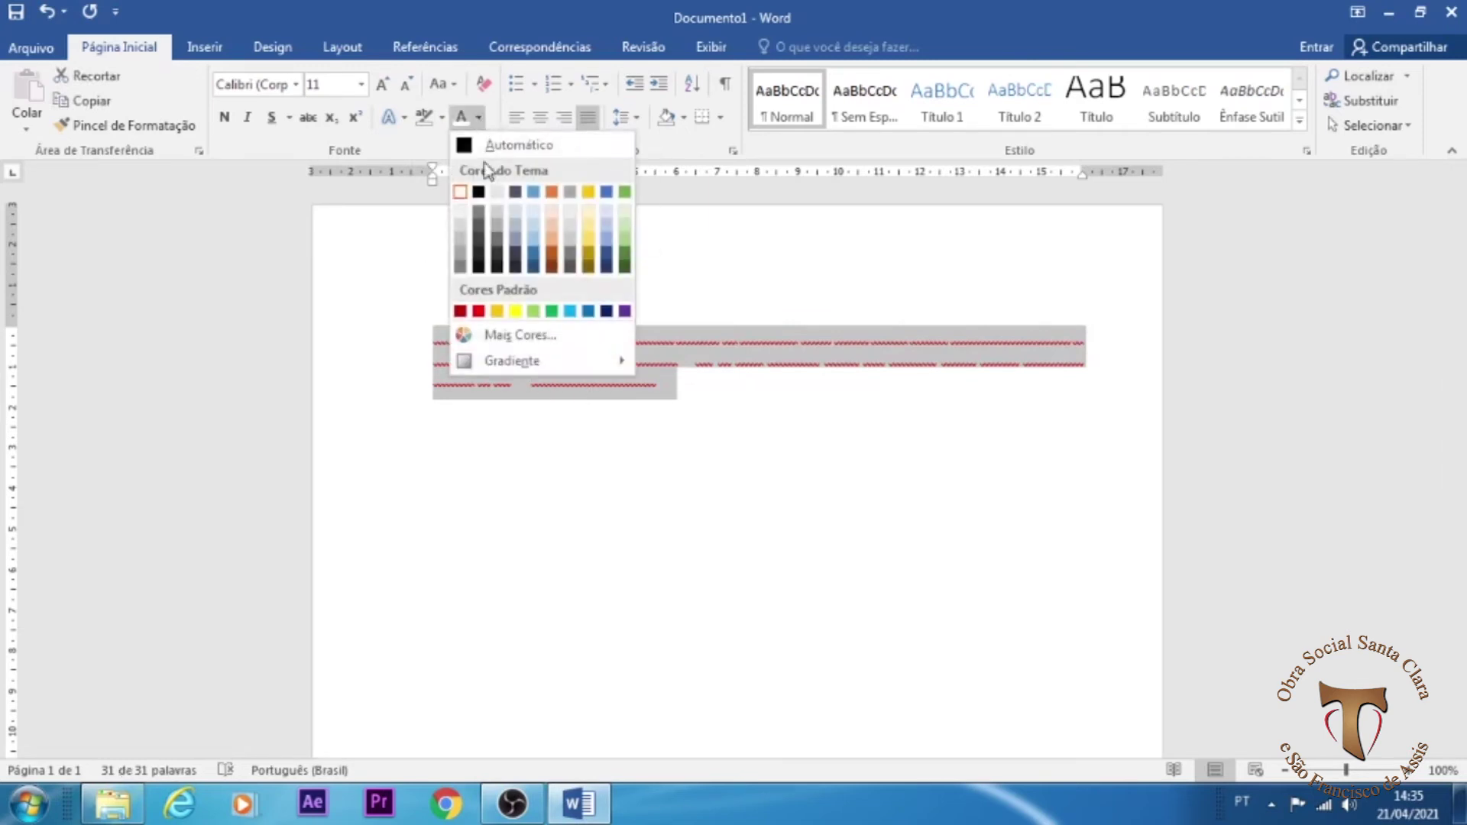
left_click(482, 194)
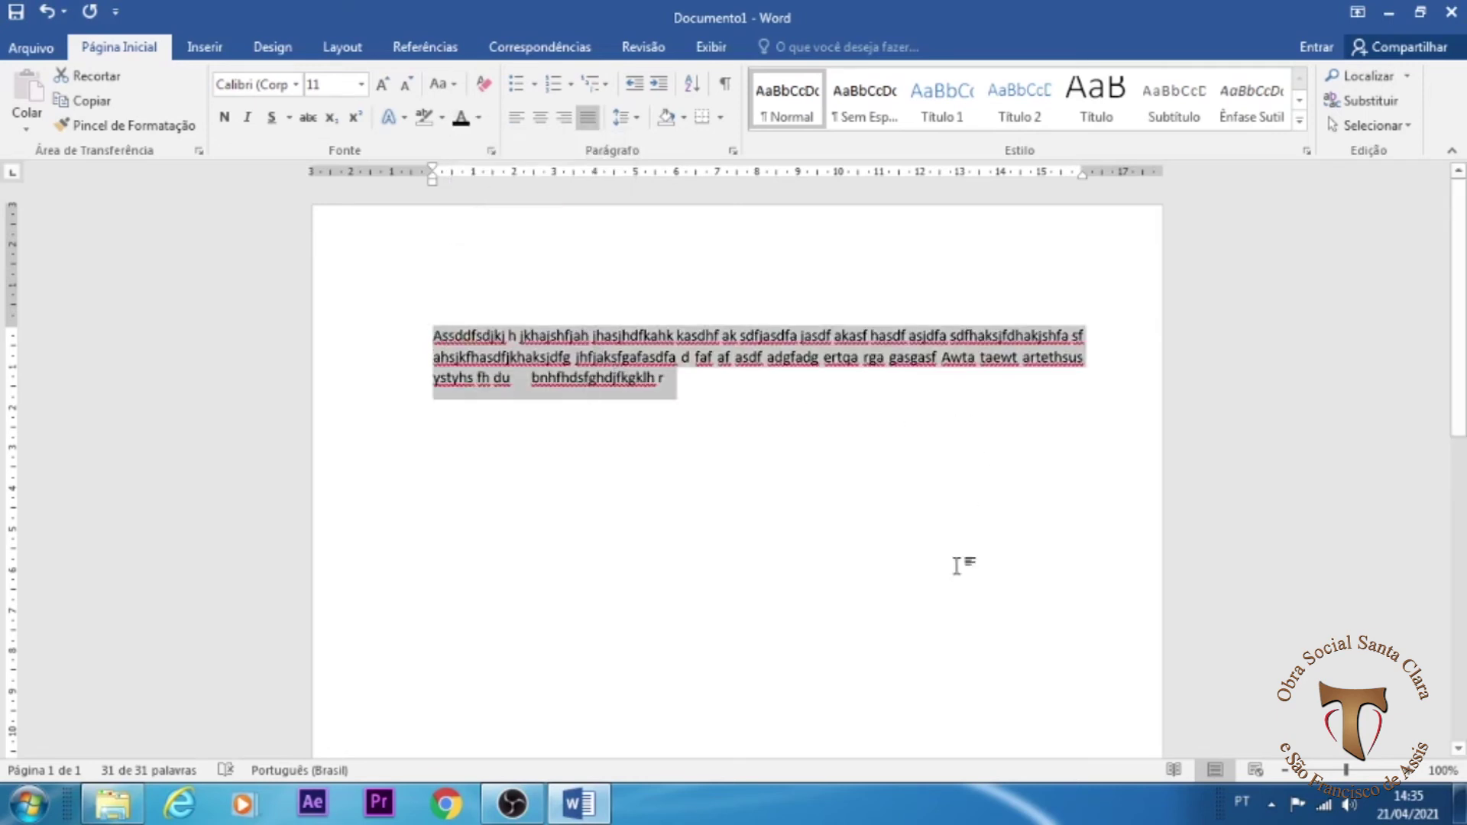
left_click(435, 343)
left_click_drag(693, 375, 461, 289)
left_click(461, 289)
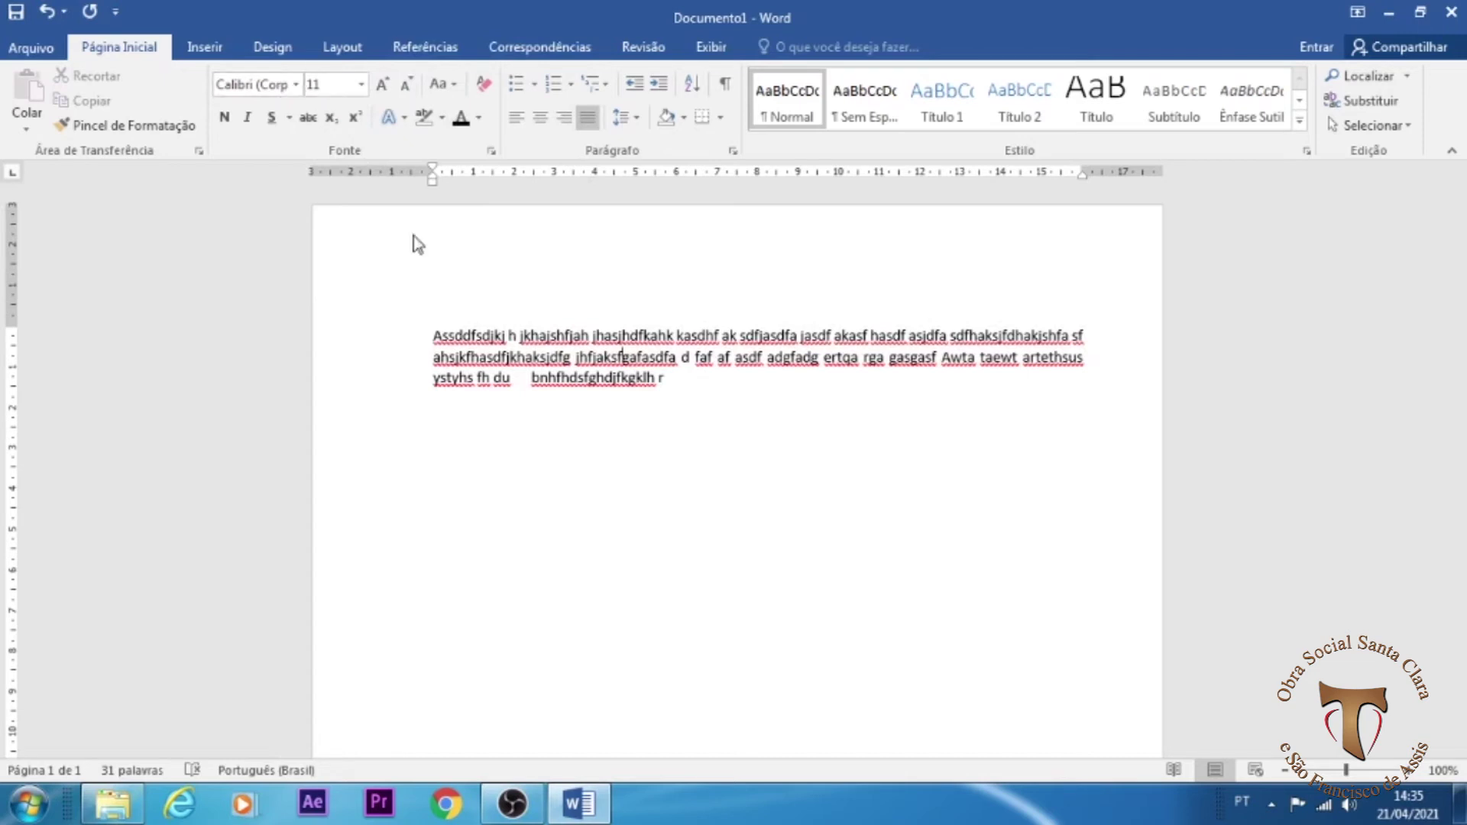
Step: Set the whole paragraph's font to Arial
left_click_drag(673, 379, 382, 250)
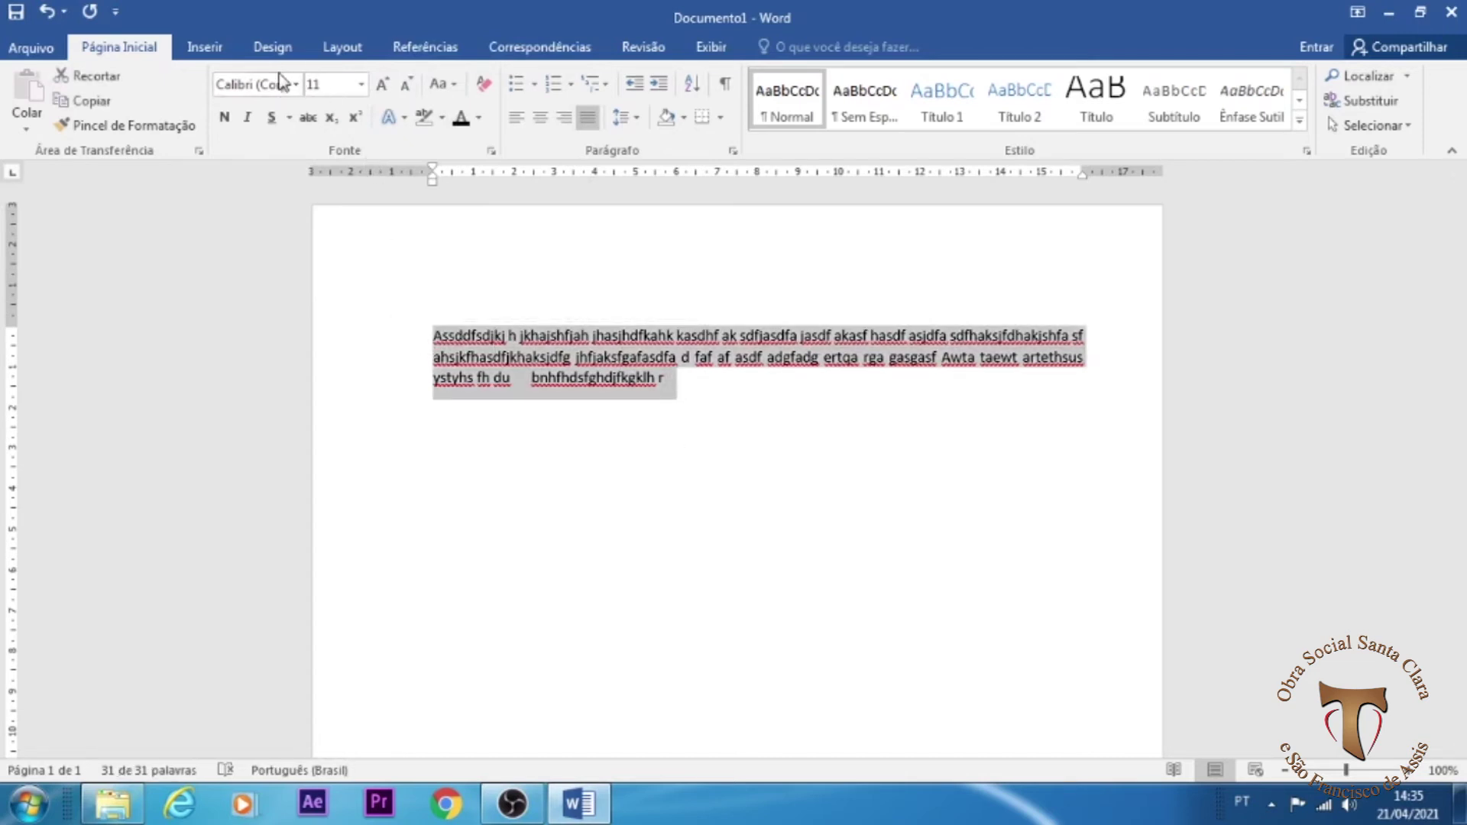
left_click(296, 84)
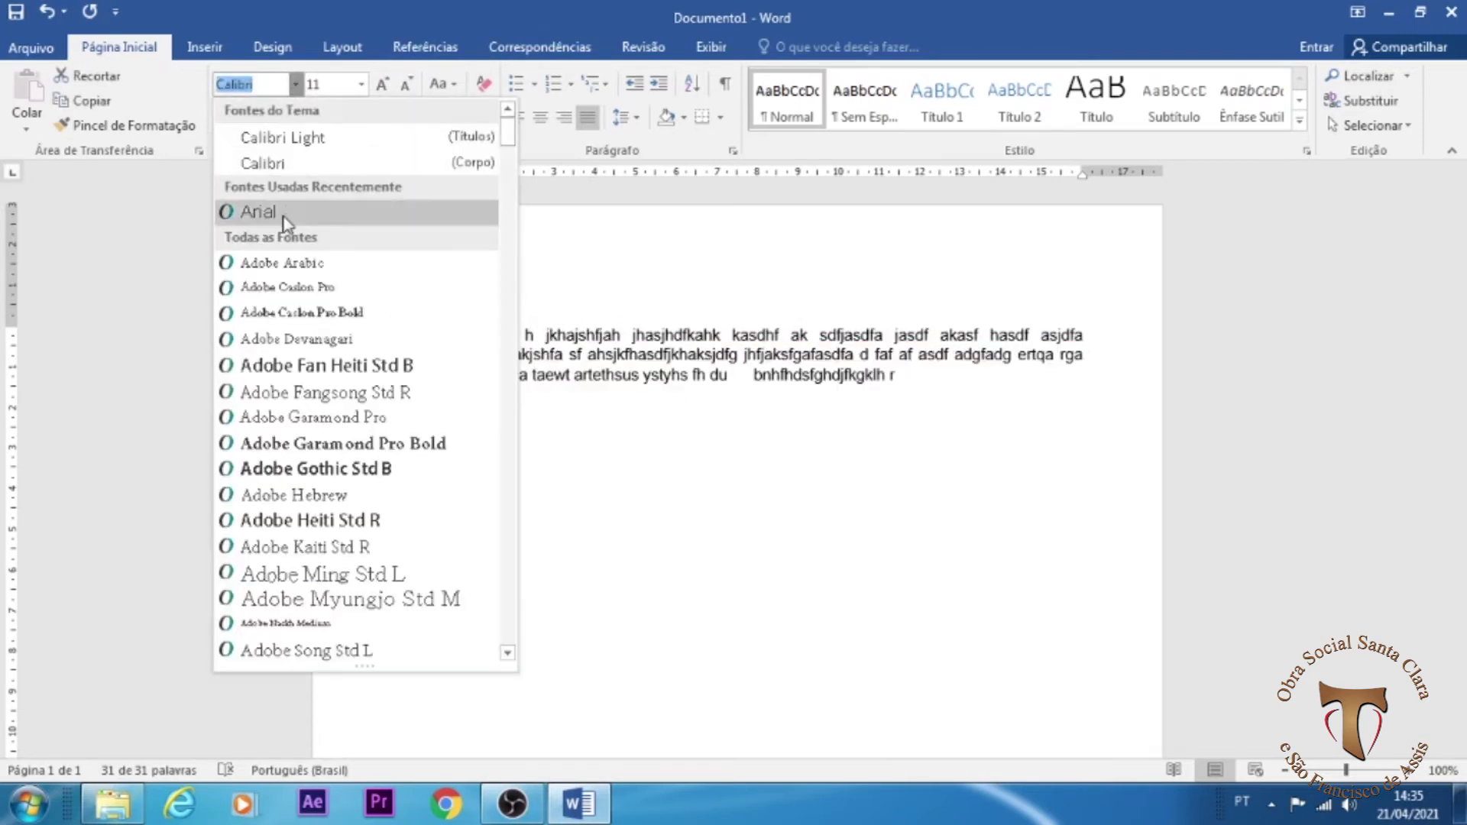
left_click(262, 213)
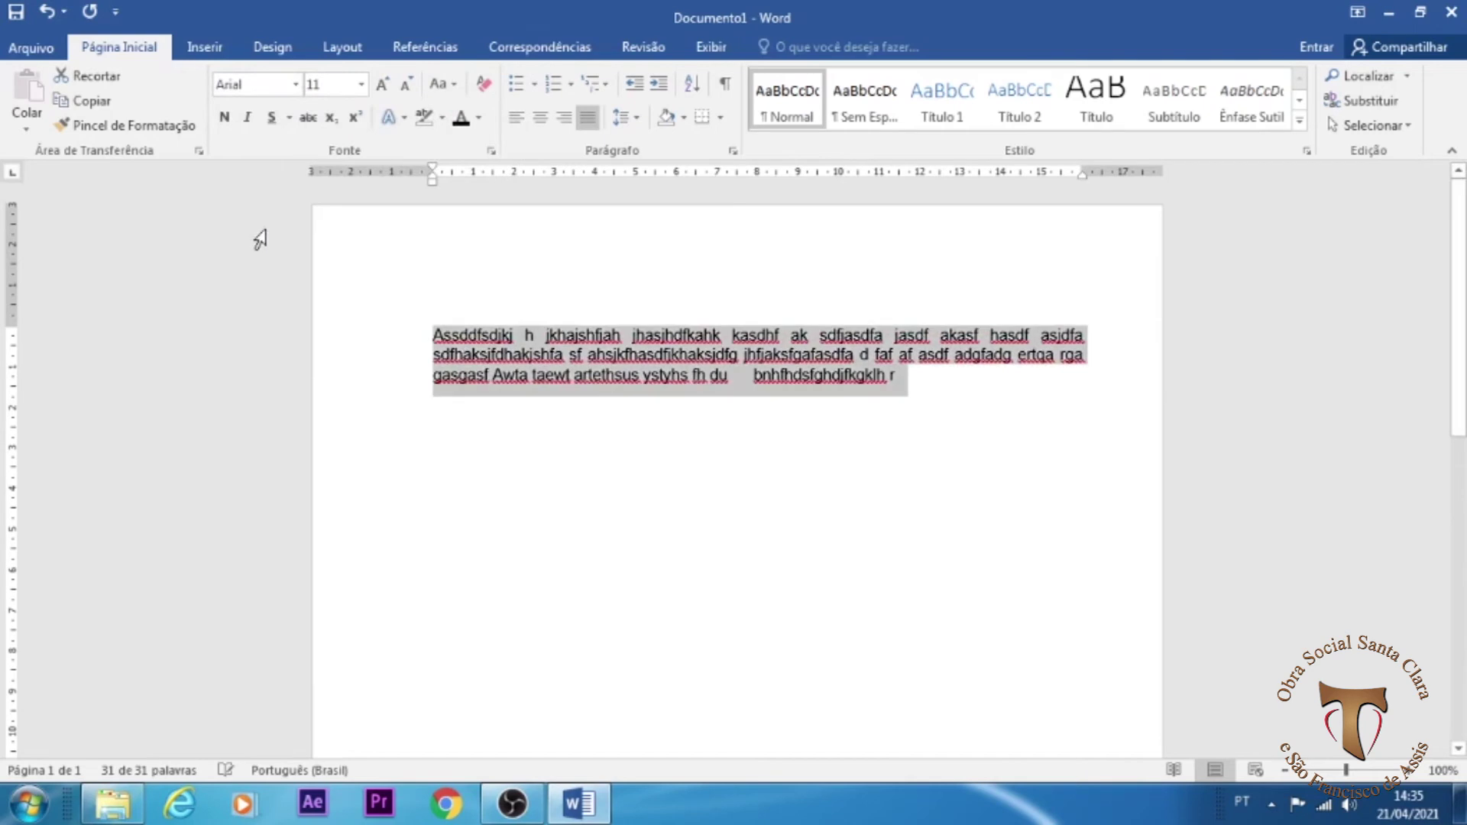
left_click(296, 85)
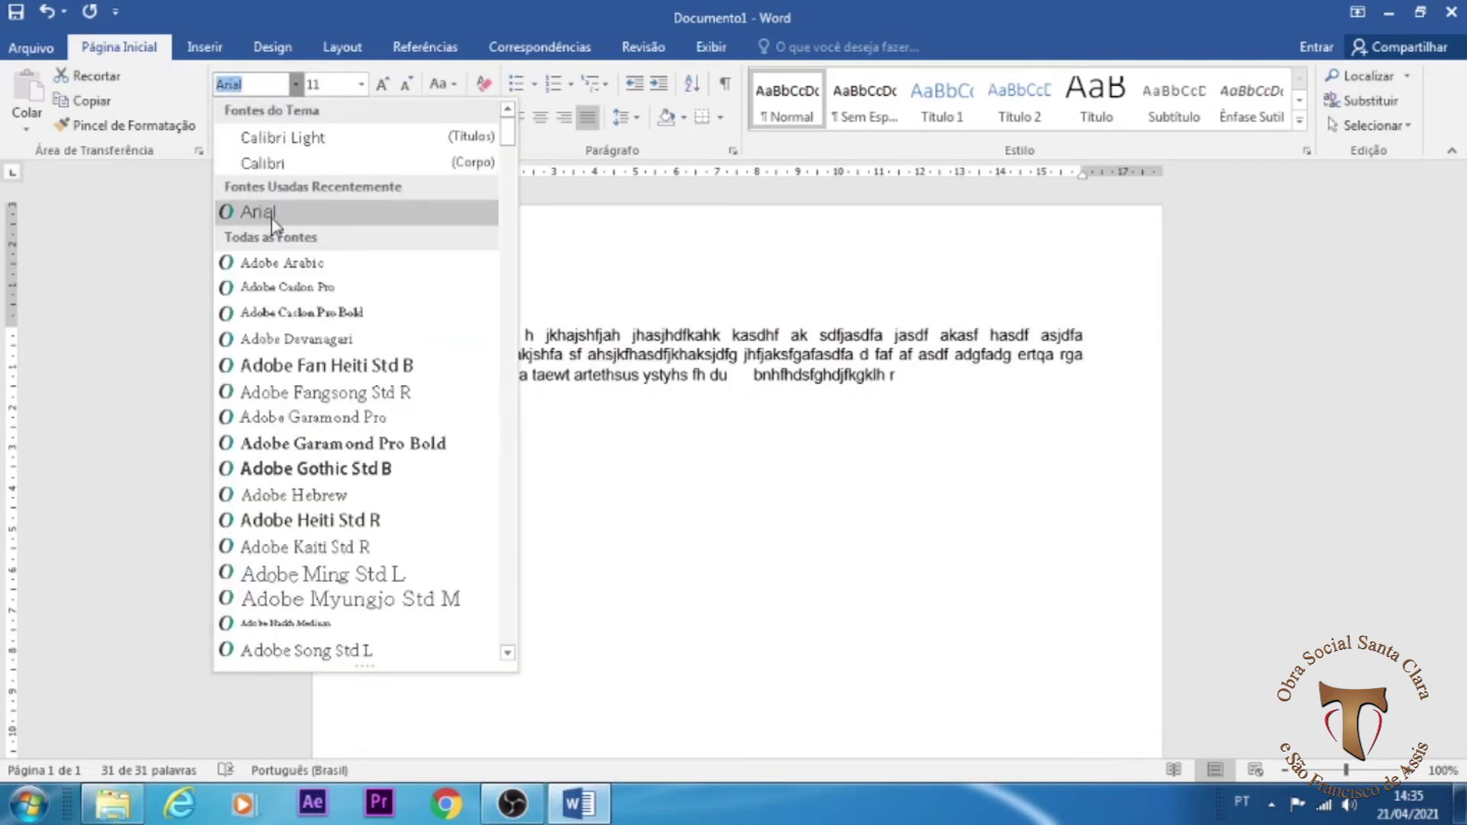
left_click(272, 218)
Step: Change the whole paragraph's font to Times New Roman and clear the selection
left_click(296, 84)
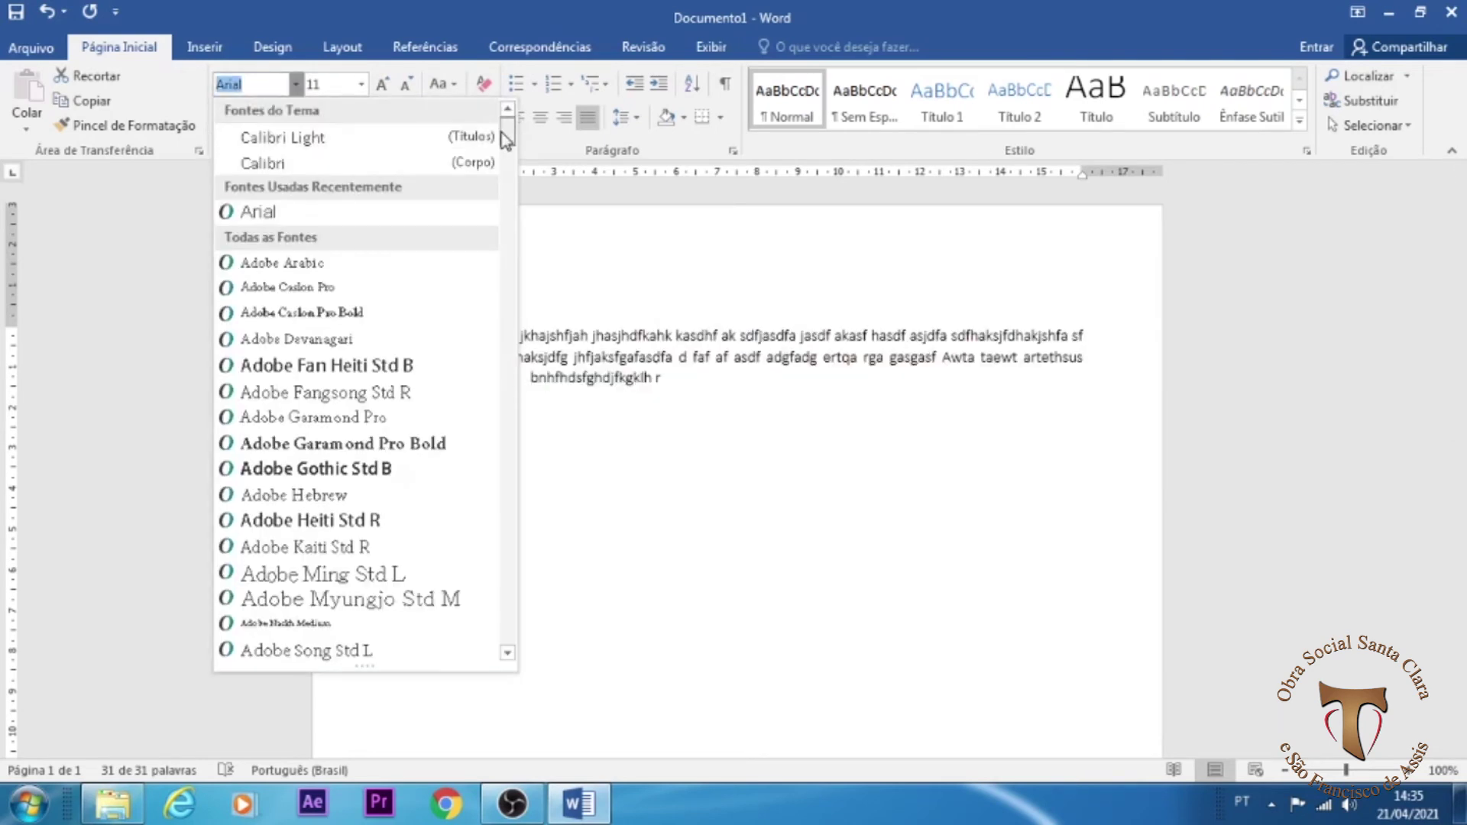
scroll(490, 425, "down", 10)
mouse_move(507, 272)
left_mouse_down()
mouse_move(508, 640)
mouse_move(519, 413)
mouse_move(508, 266)
left_mouse_up()
type("T")
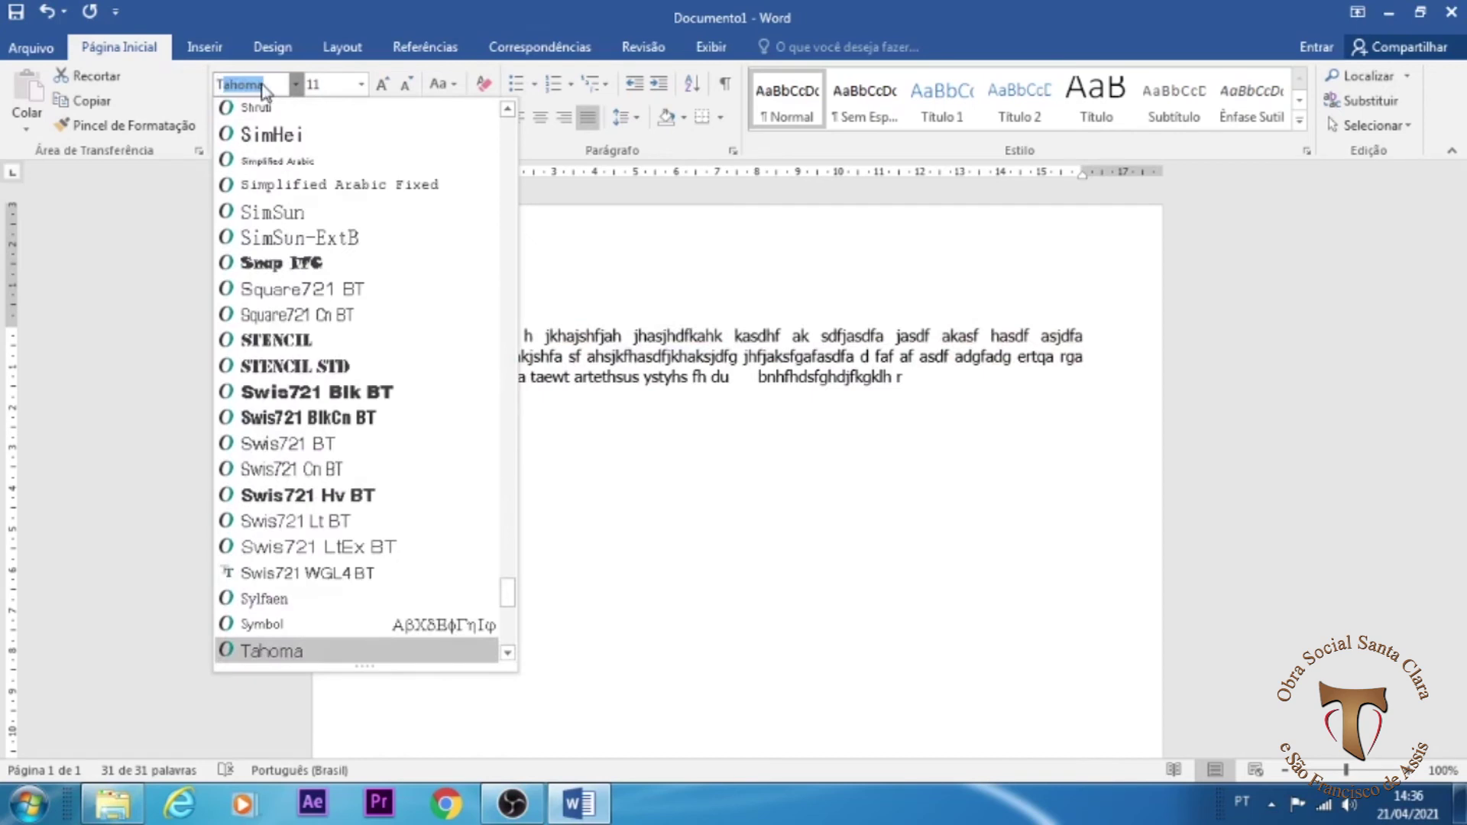
type("h")
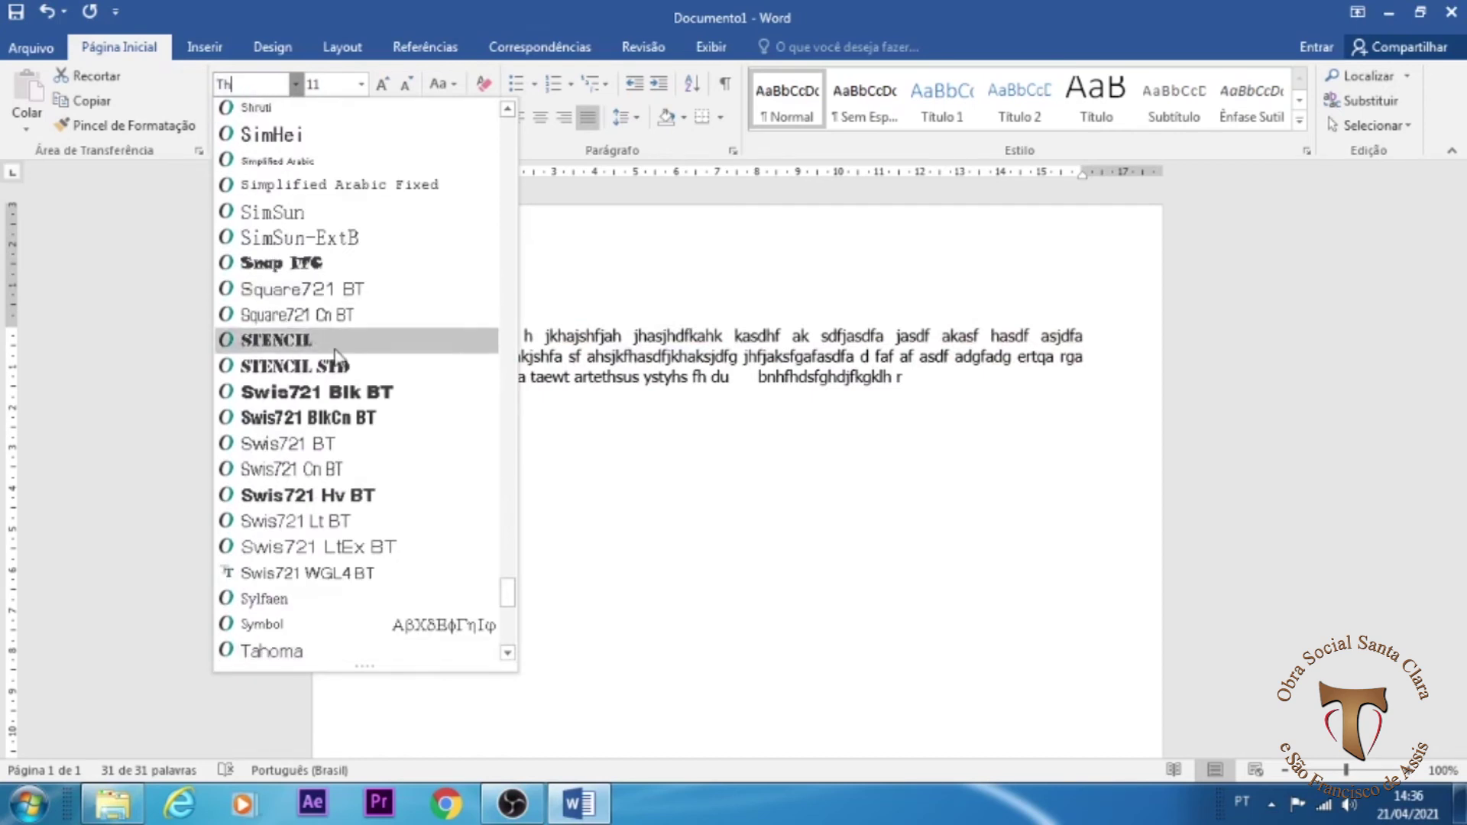
left_click_drag(506, 599, 508, 619)
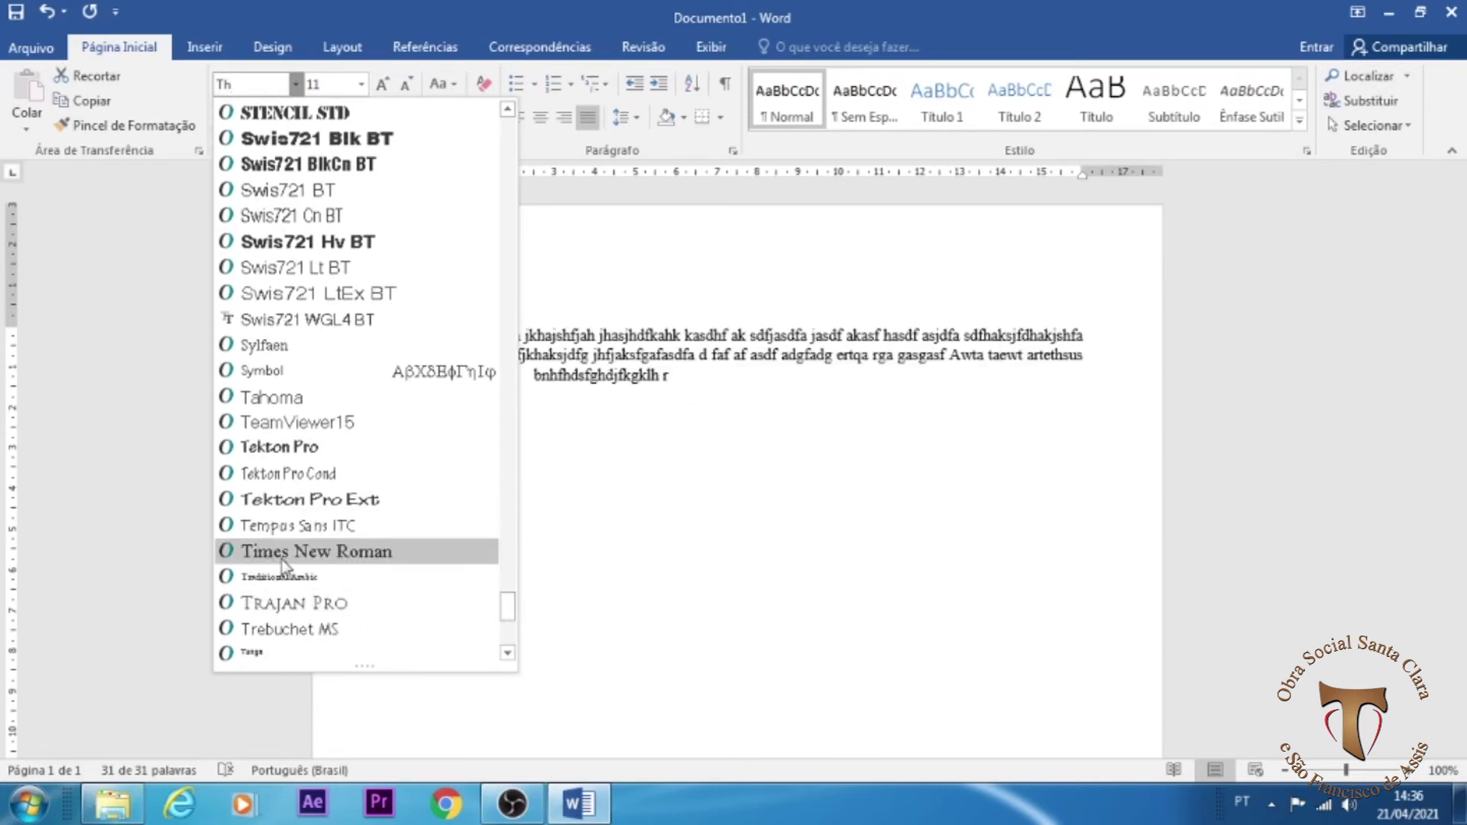
left_click(307, 556)
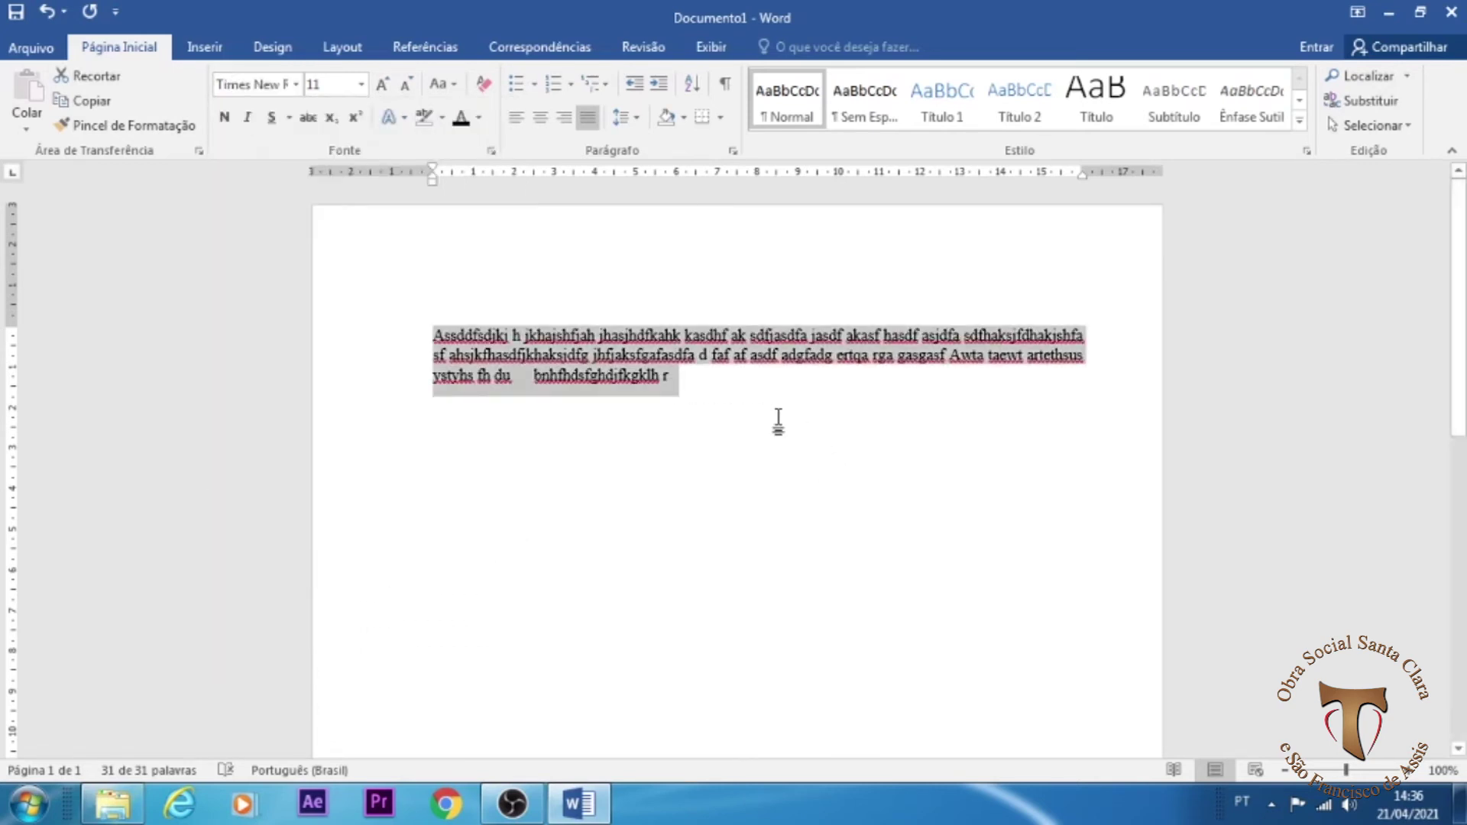
left_click(694, 374)
left_click_drag(695, 373, 485, 321)
left_click(599, 375)
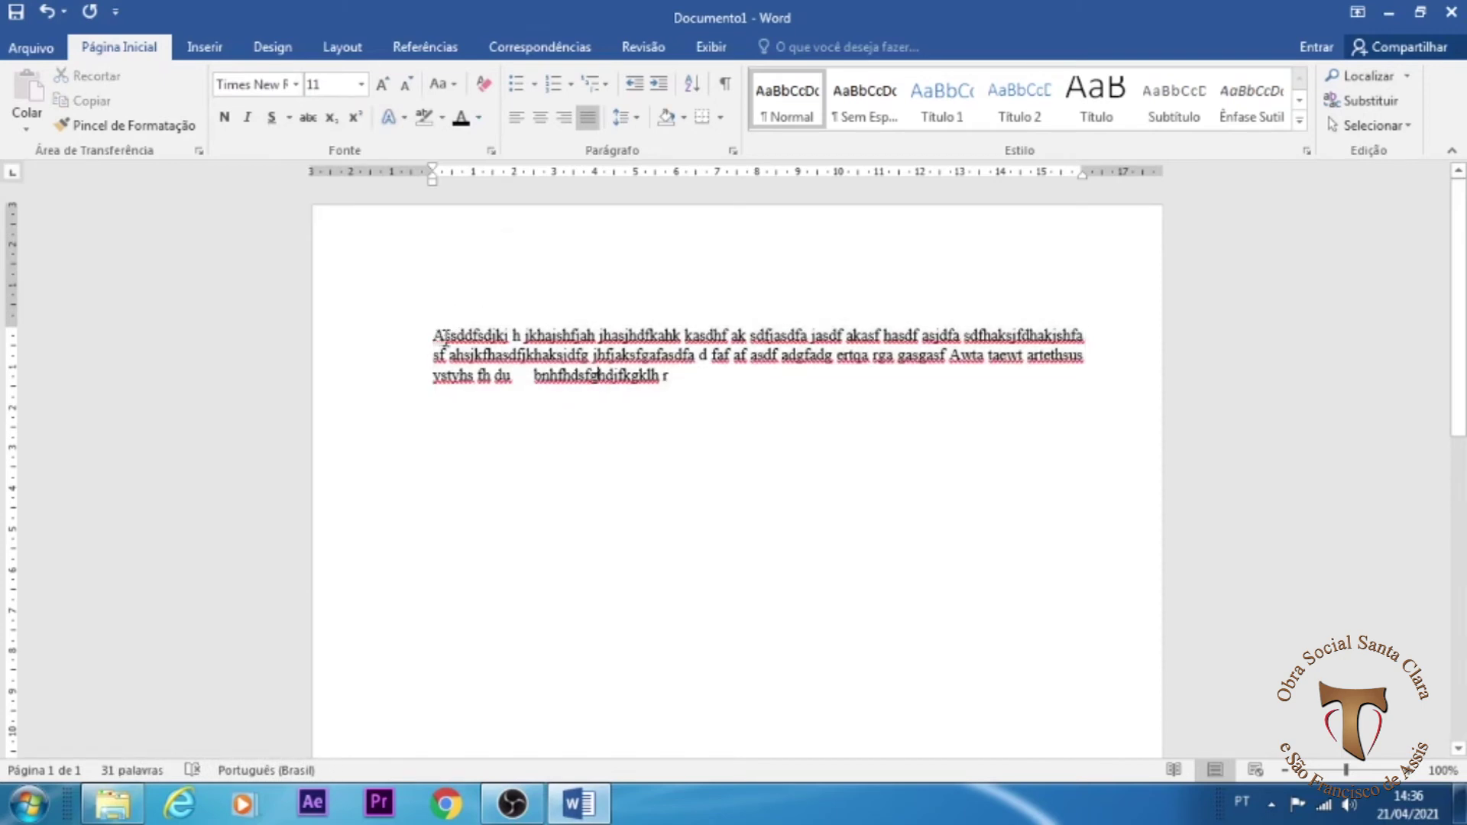
Step: Select the whole Times New Roman paragraph and set its font back to Arial
left_click_drag(435, 337, 655, 397)
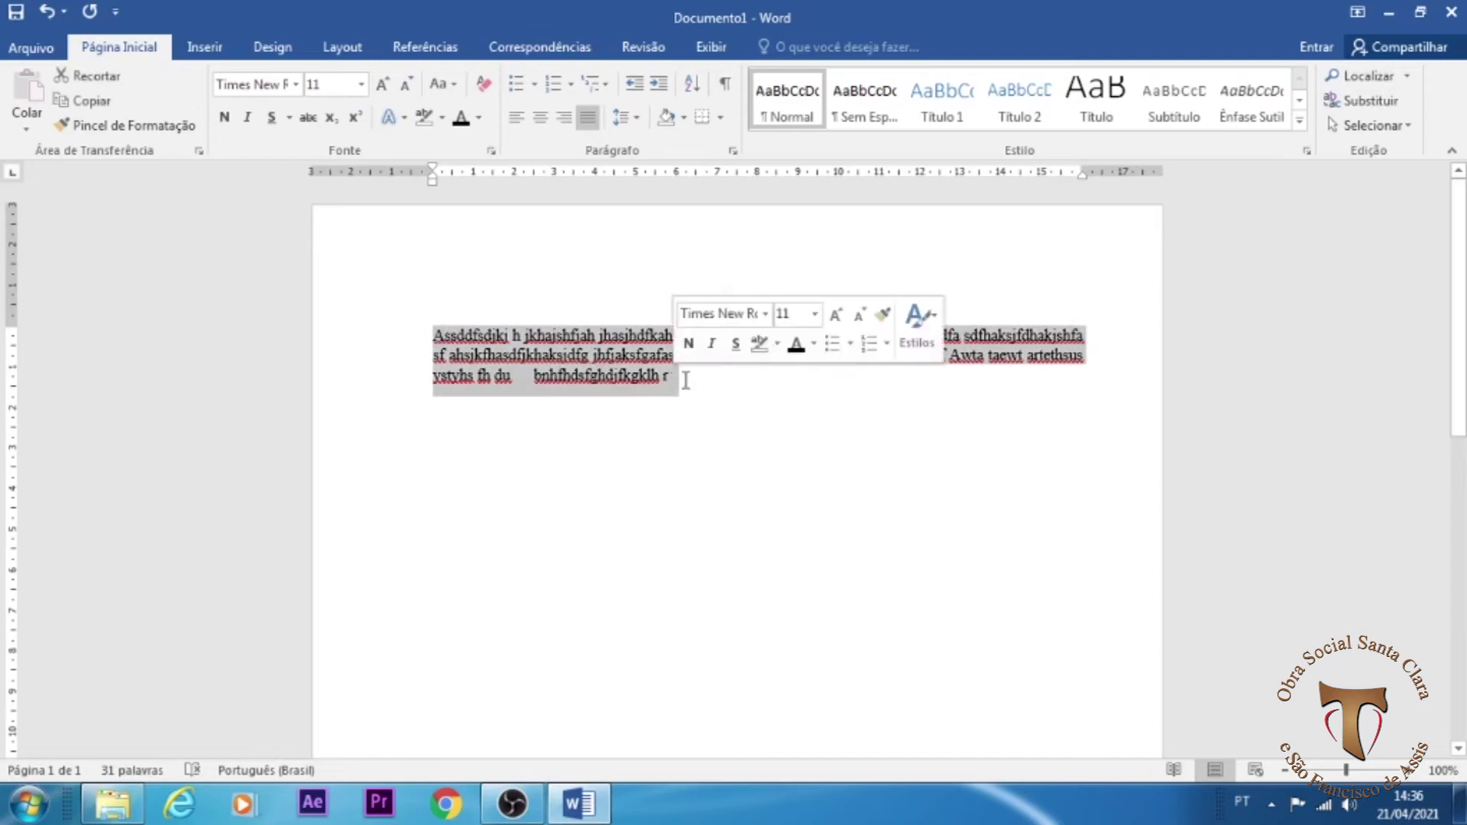
left_click(295, 85)
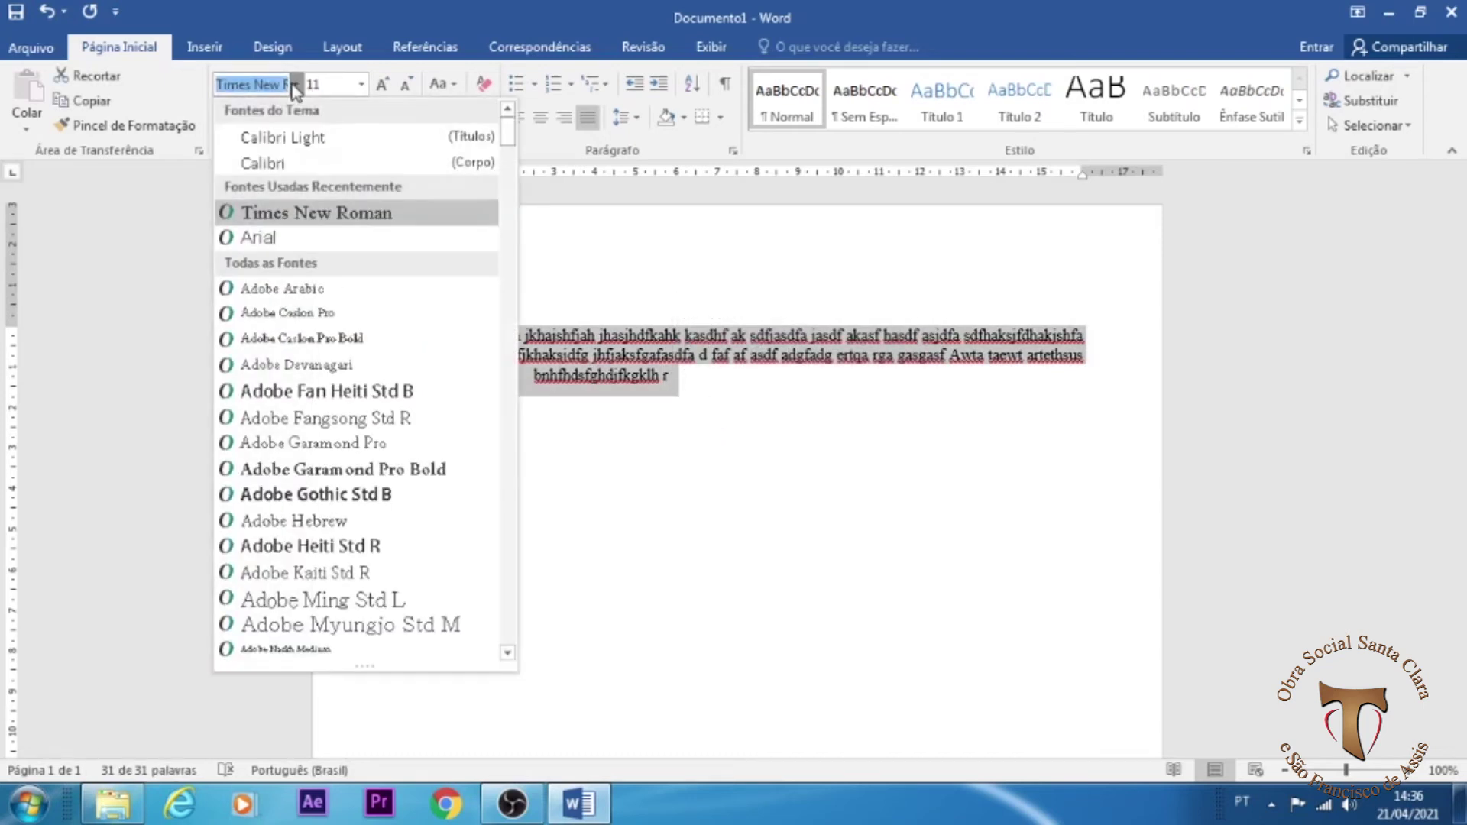
left_click(281, 239)
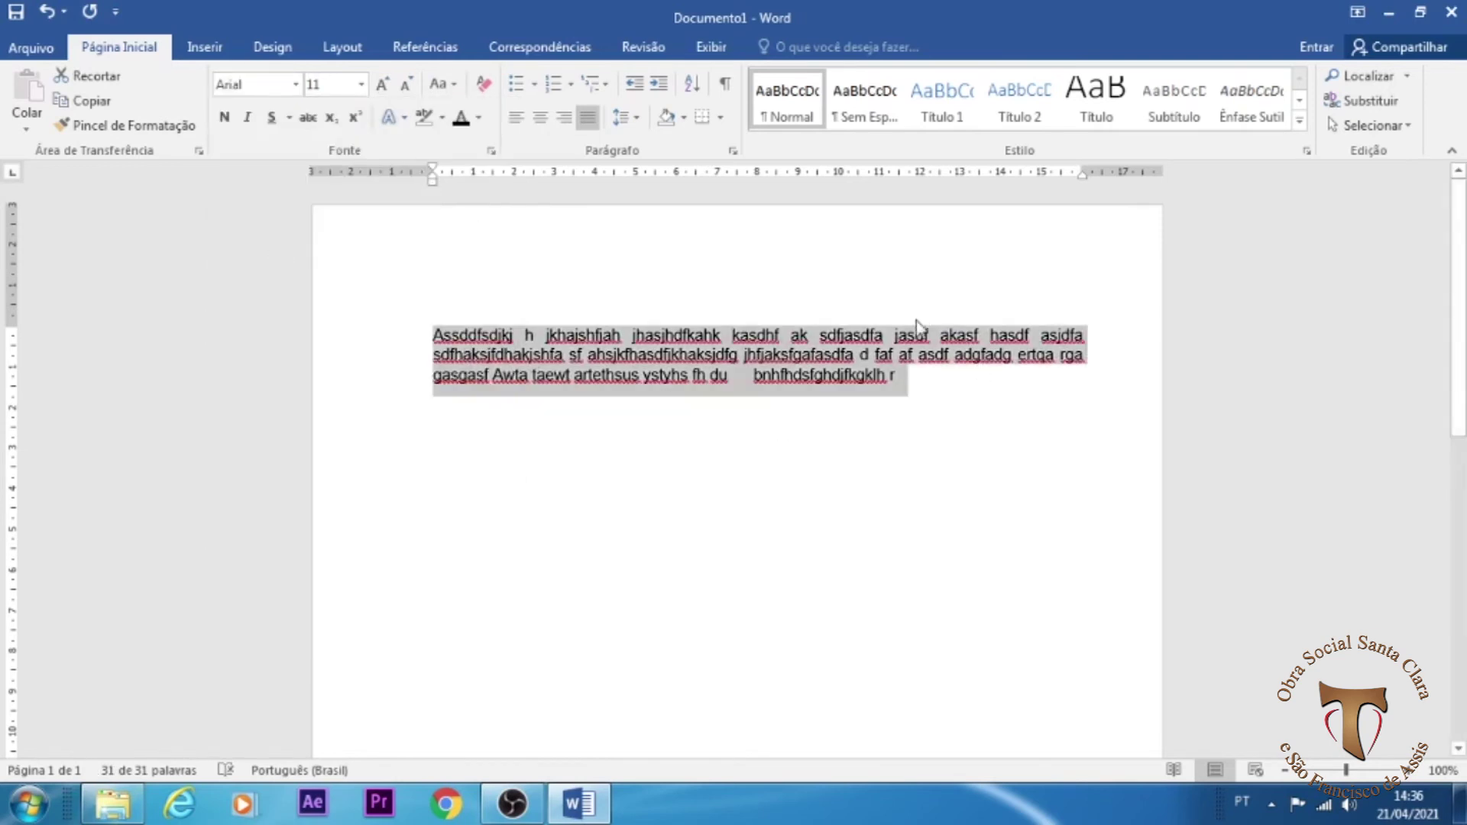
Step: Reselect the whole Arial paragraph and set its font size to 12
left_click(901, 385)
left_click_drag(905, 383, 386, 327)
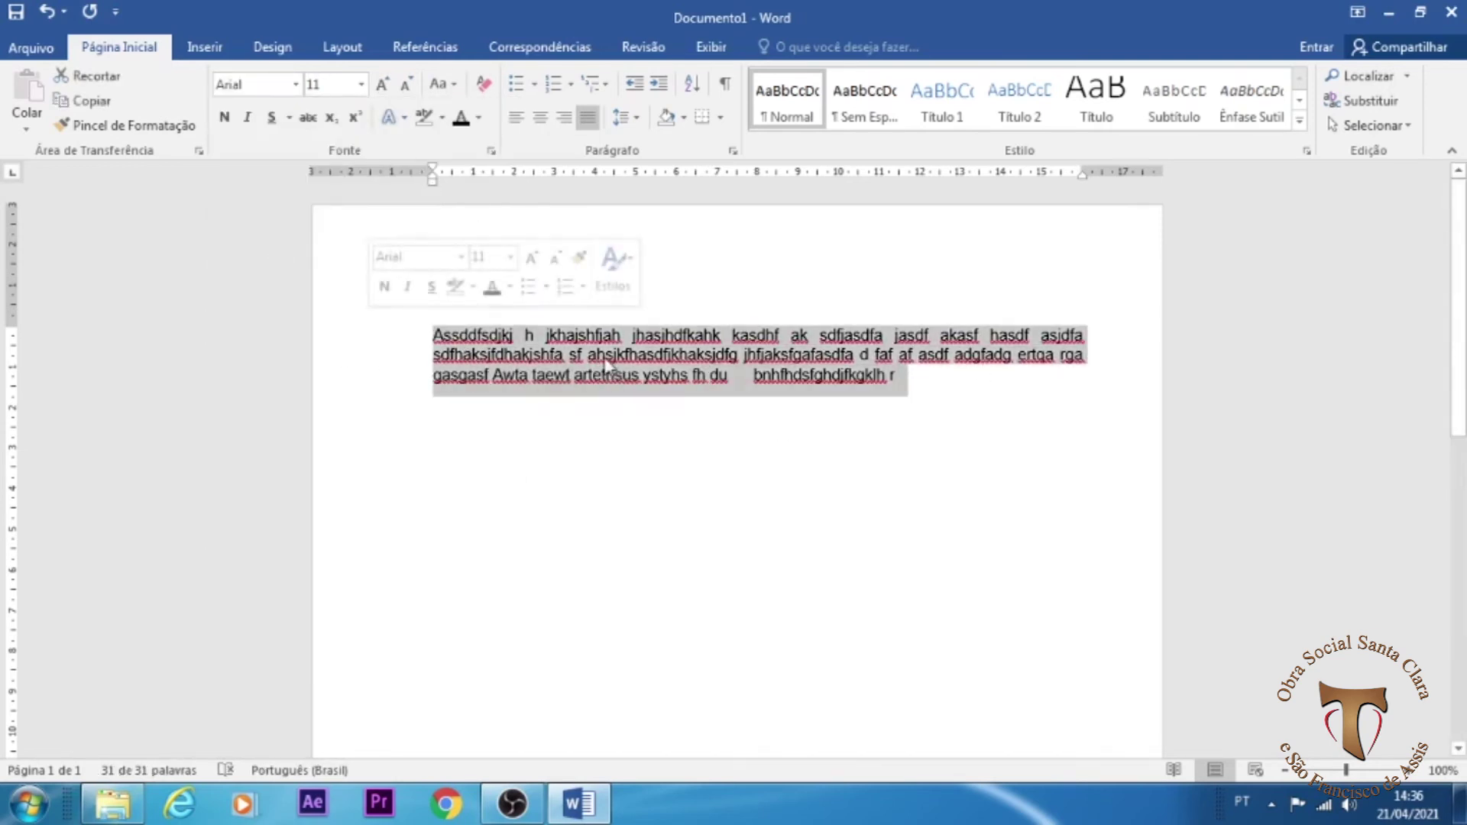
left_click(656, 354)
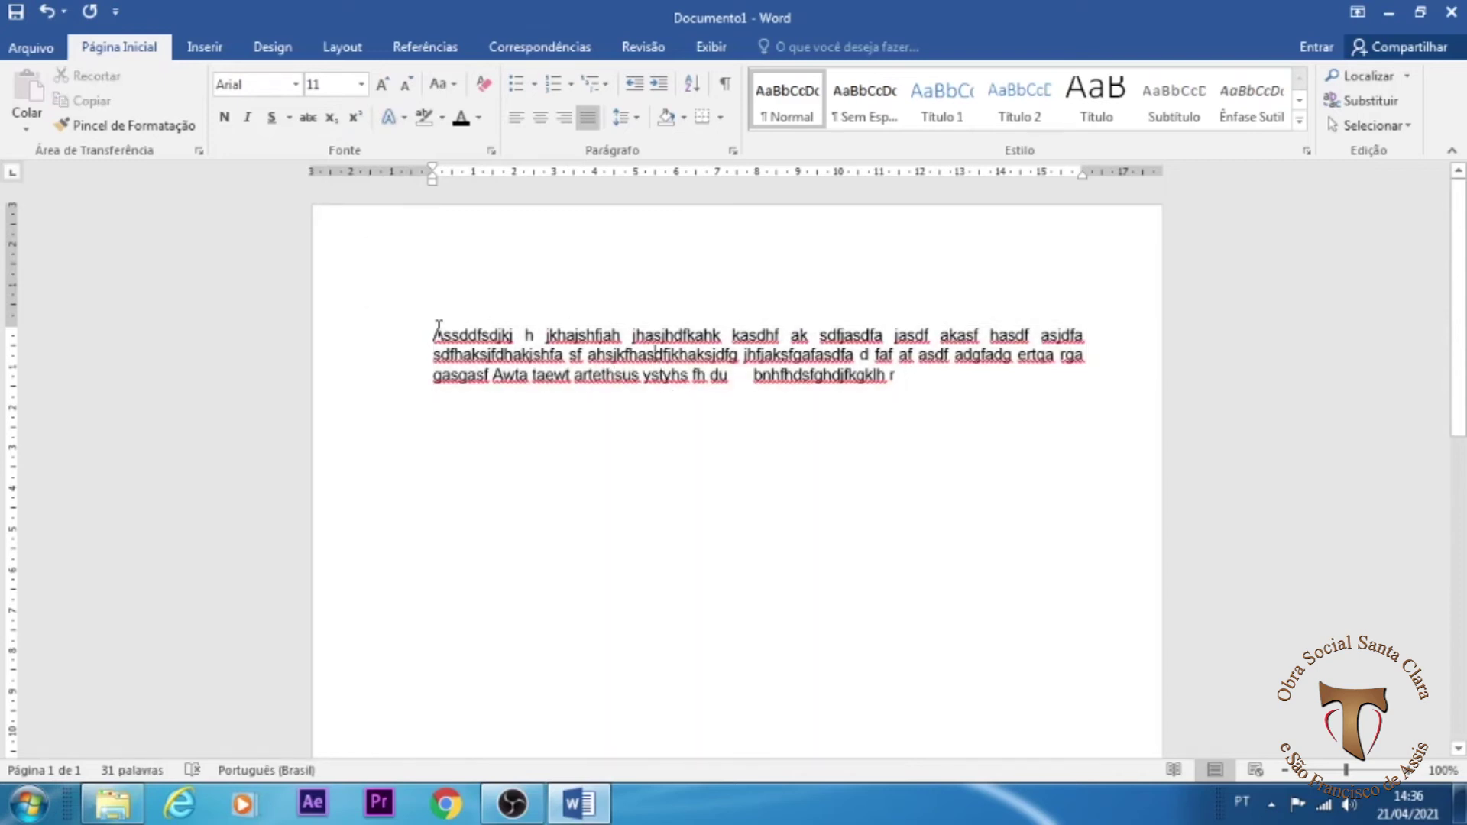
double_click(413, 339)
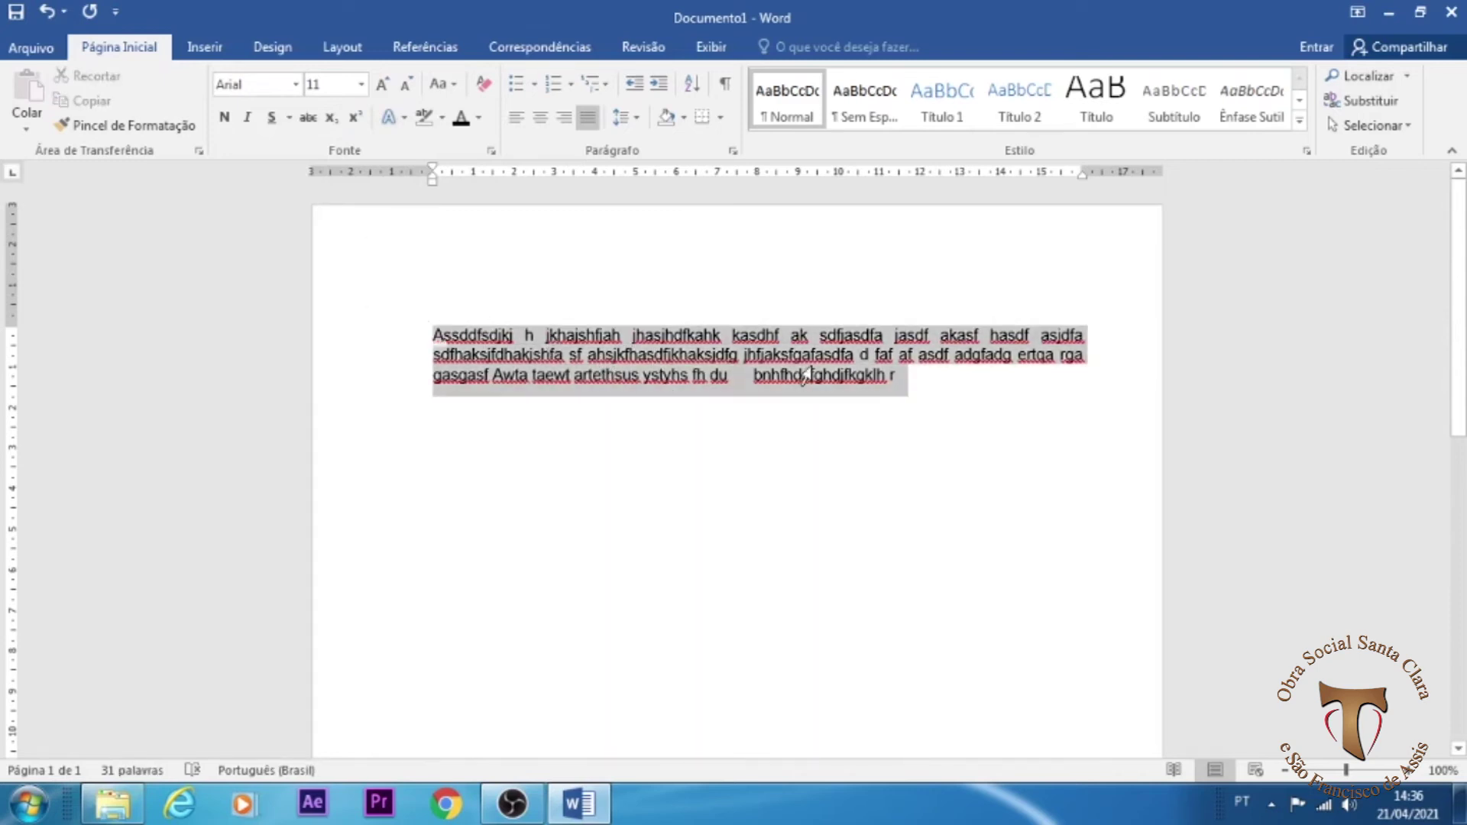
left_click(361, 86)
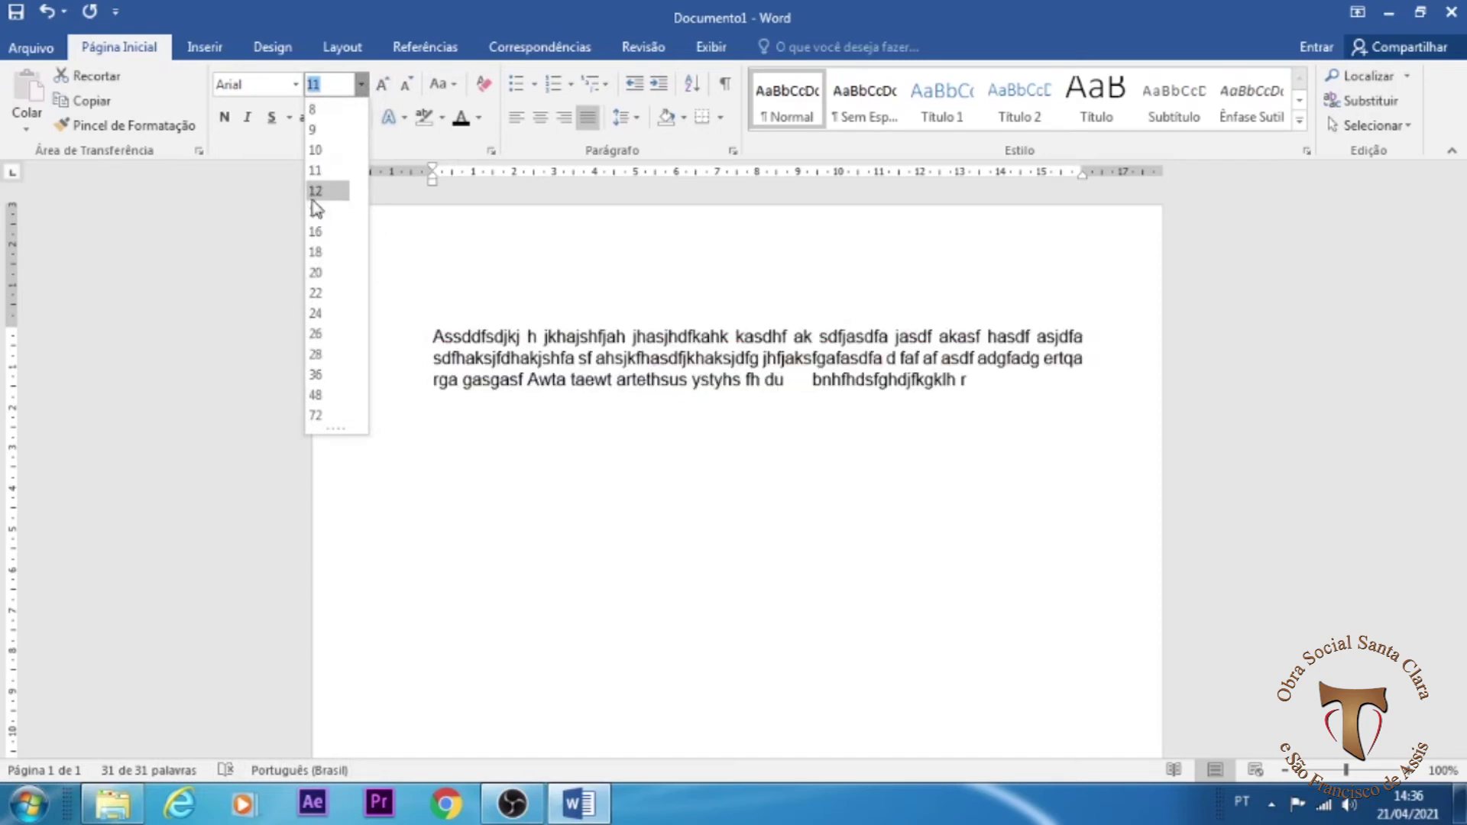
left_click(317, 193)
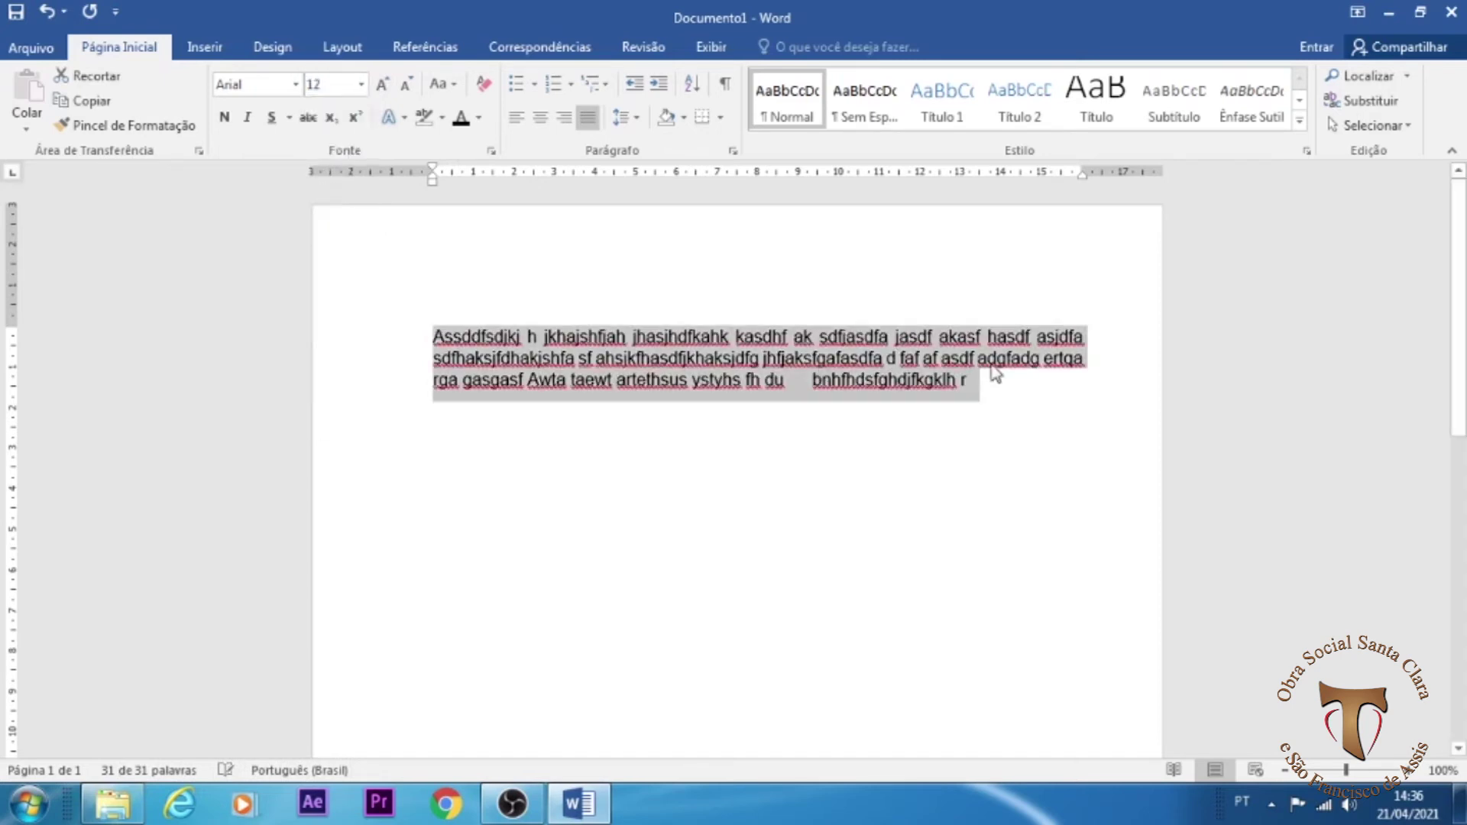
left_click_drag(961, 396, 412, 318)
left_click(440, 356)
left_click(782, 336)
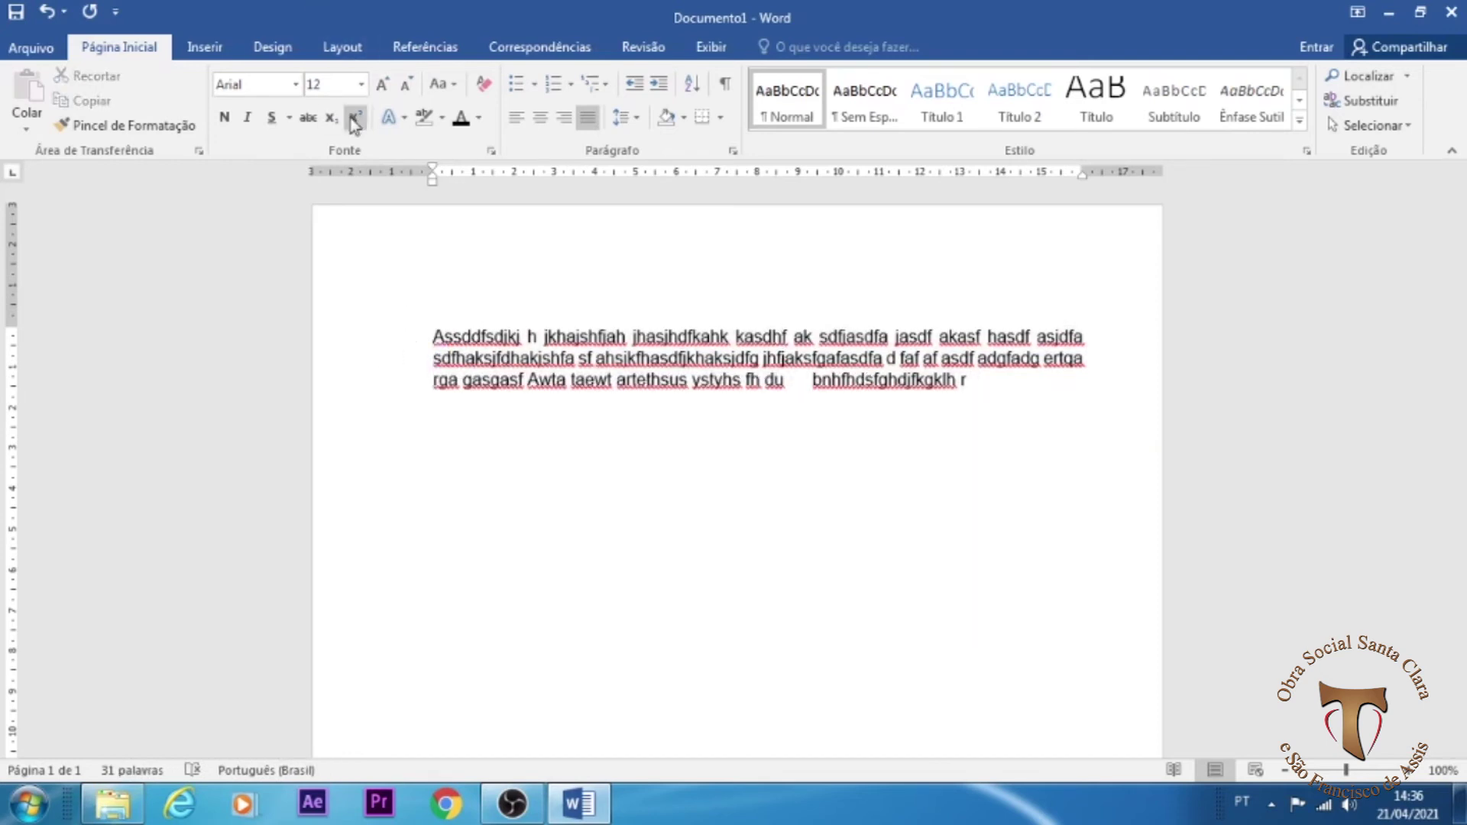
left_click_drag(432, 339, 978, 390)
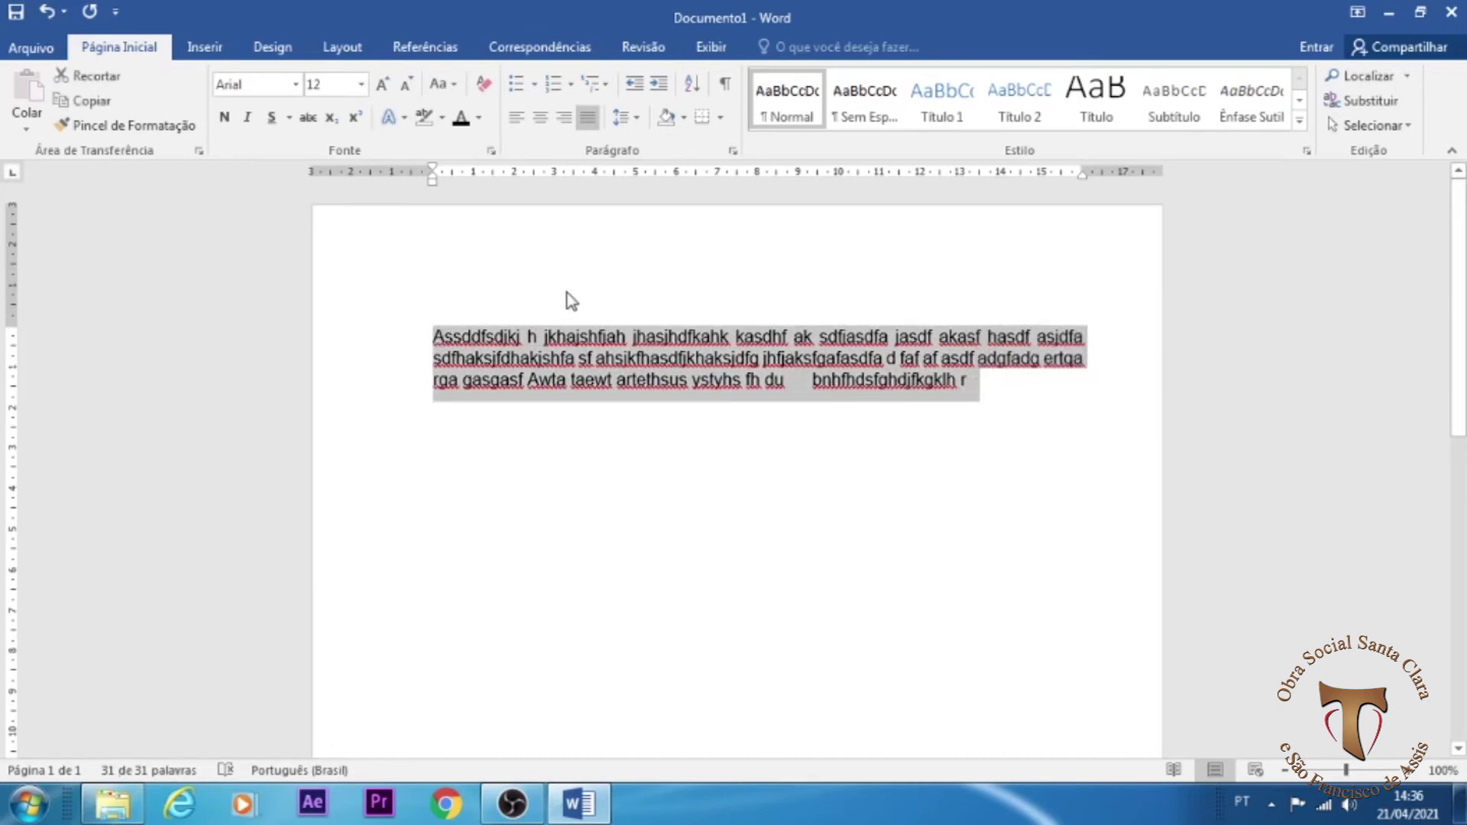
left_click(361, 86)
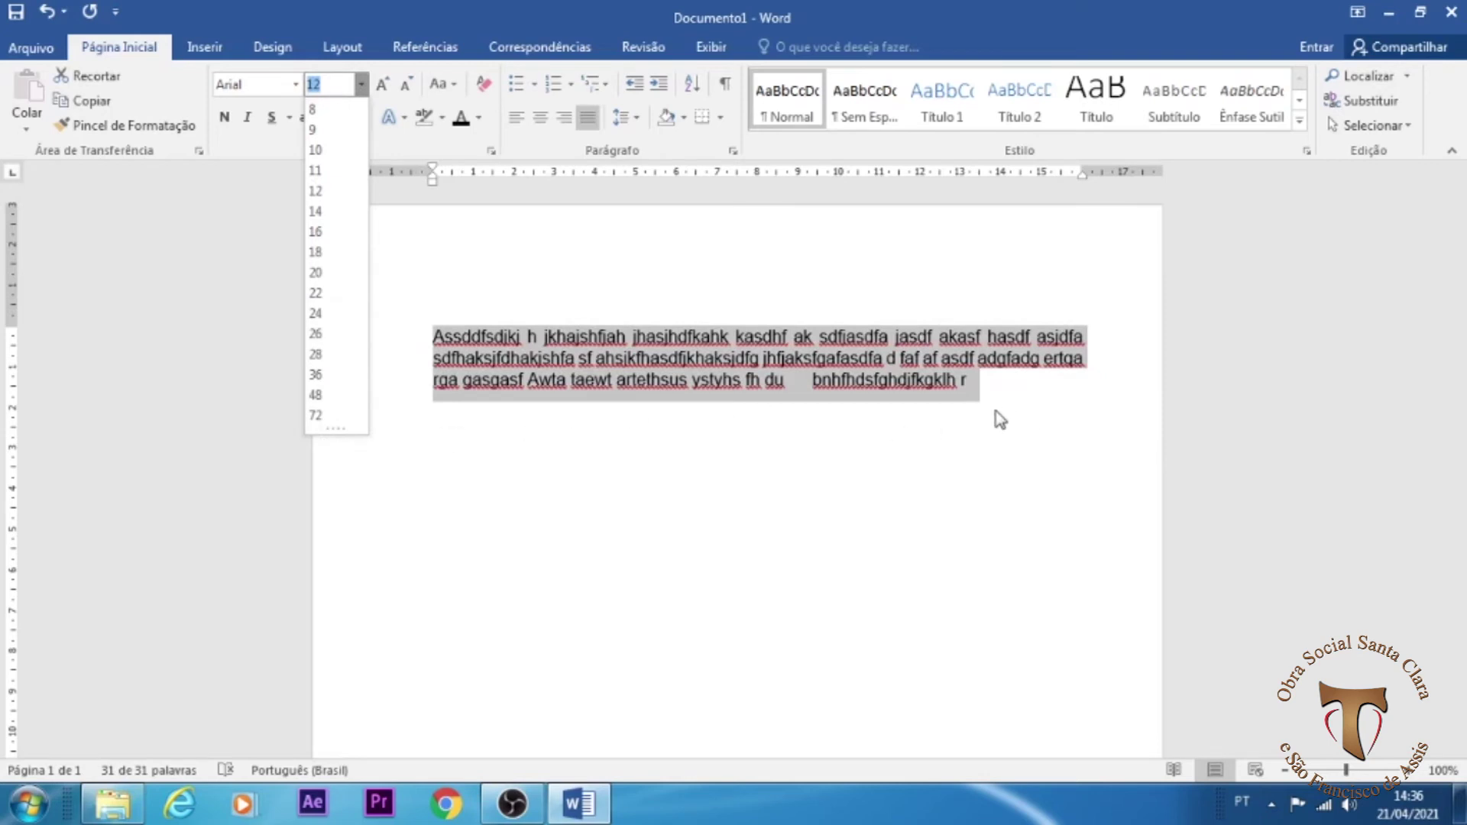
left_click(979, 381)
left_click(982, 381)
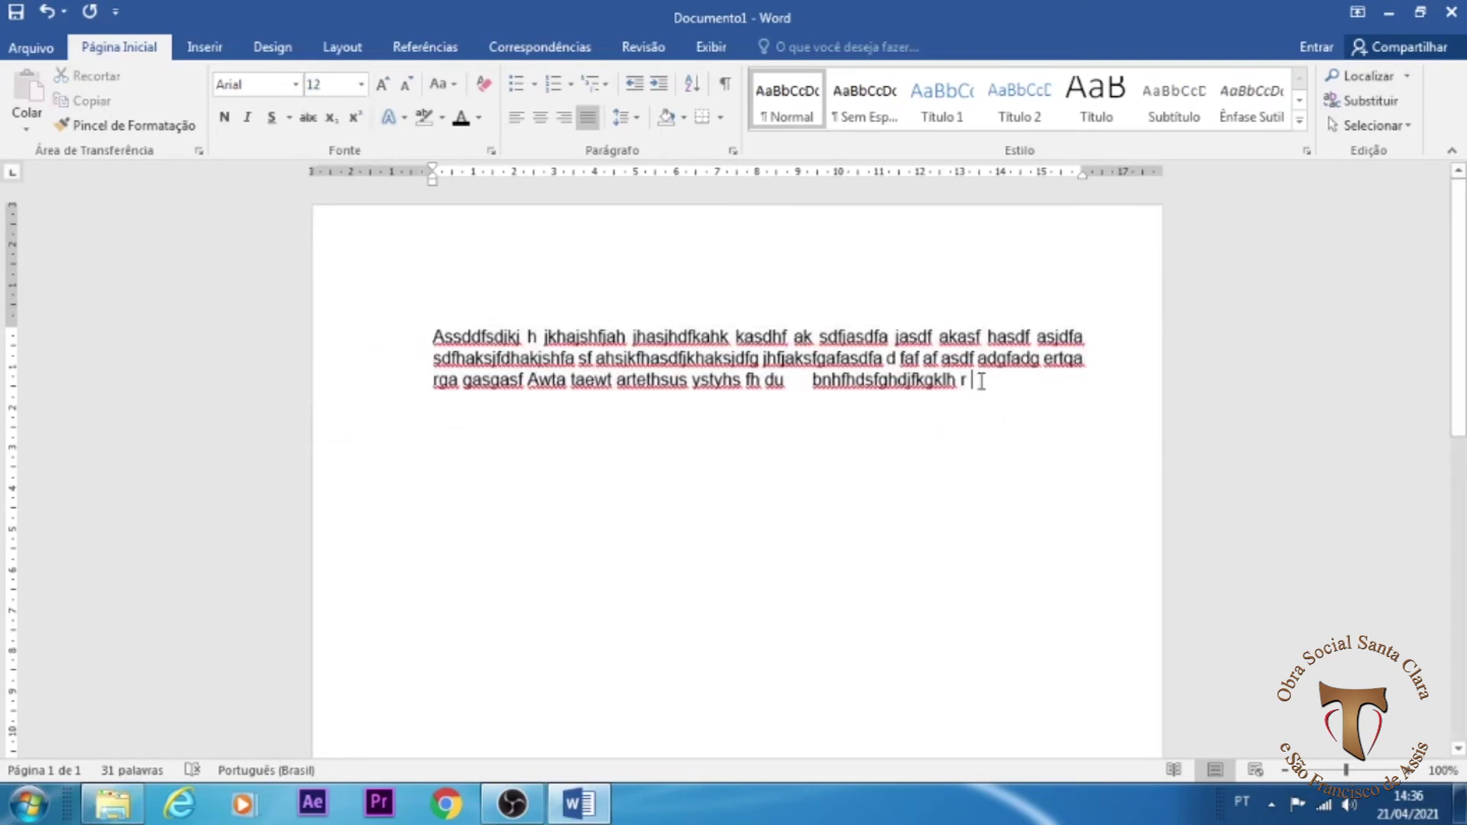
left_click_drag(854, 353, 379, 344)
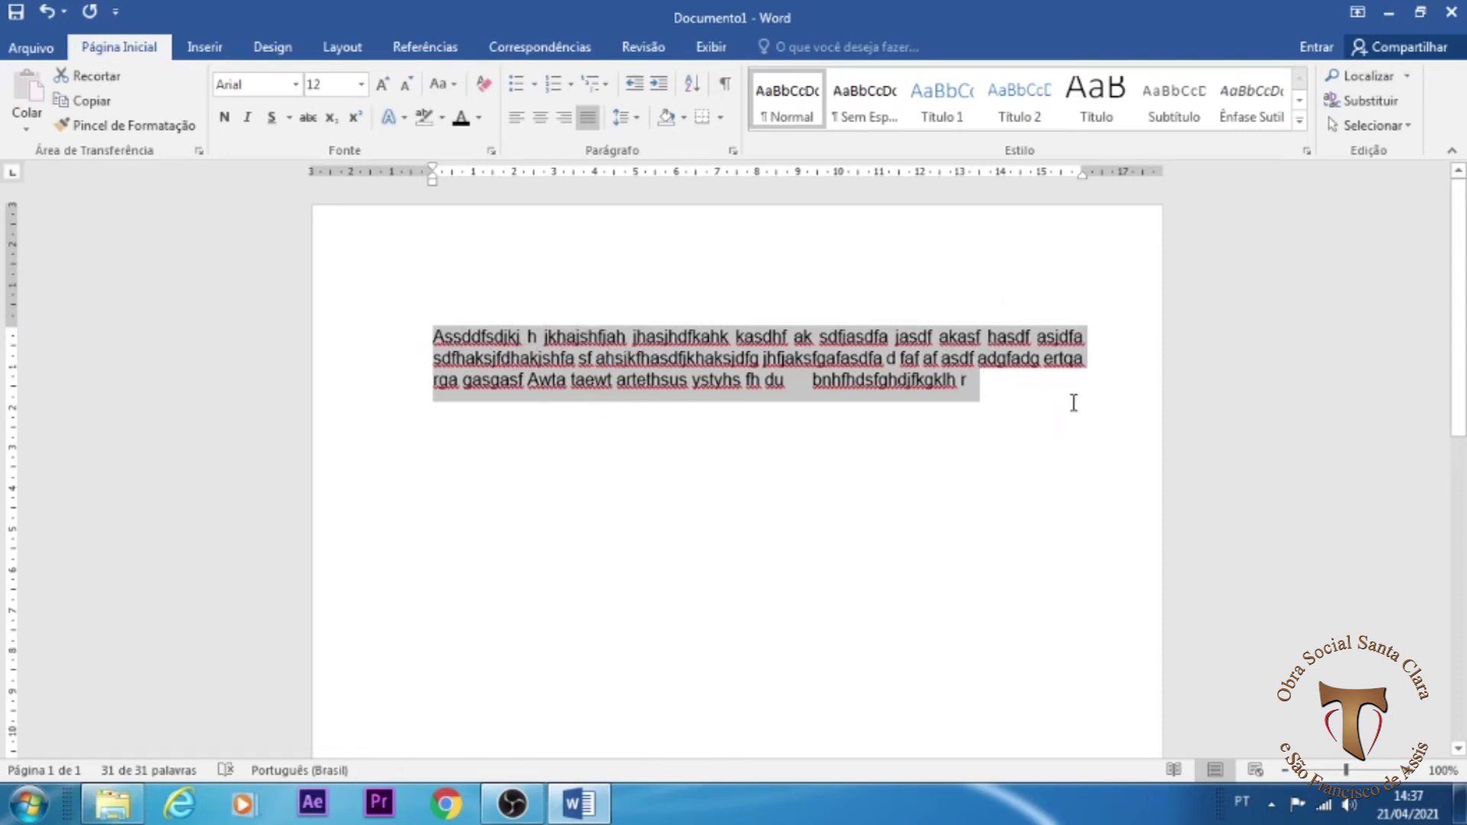
left_click(1049, 385)
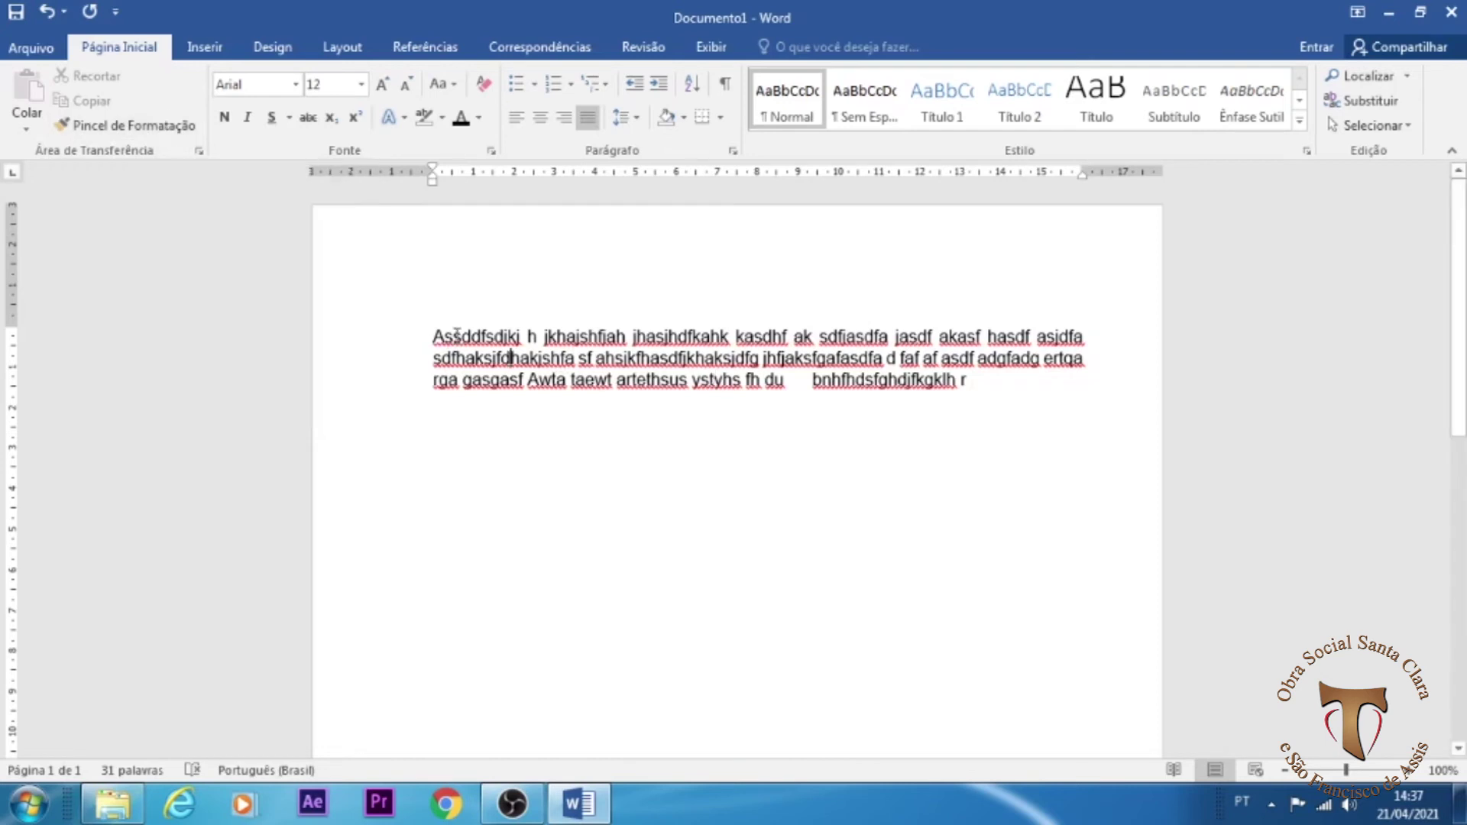
left_click_drag(434, 337, 1051, 402)
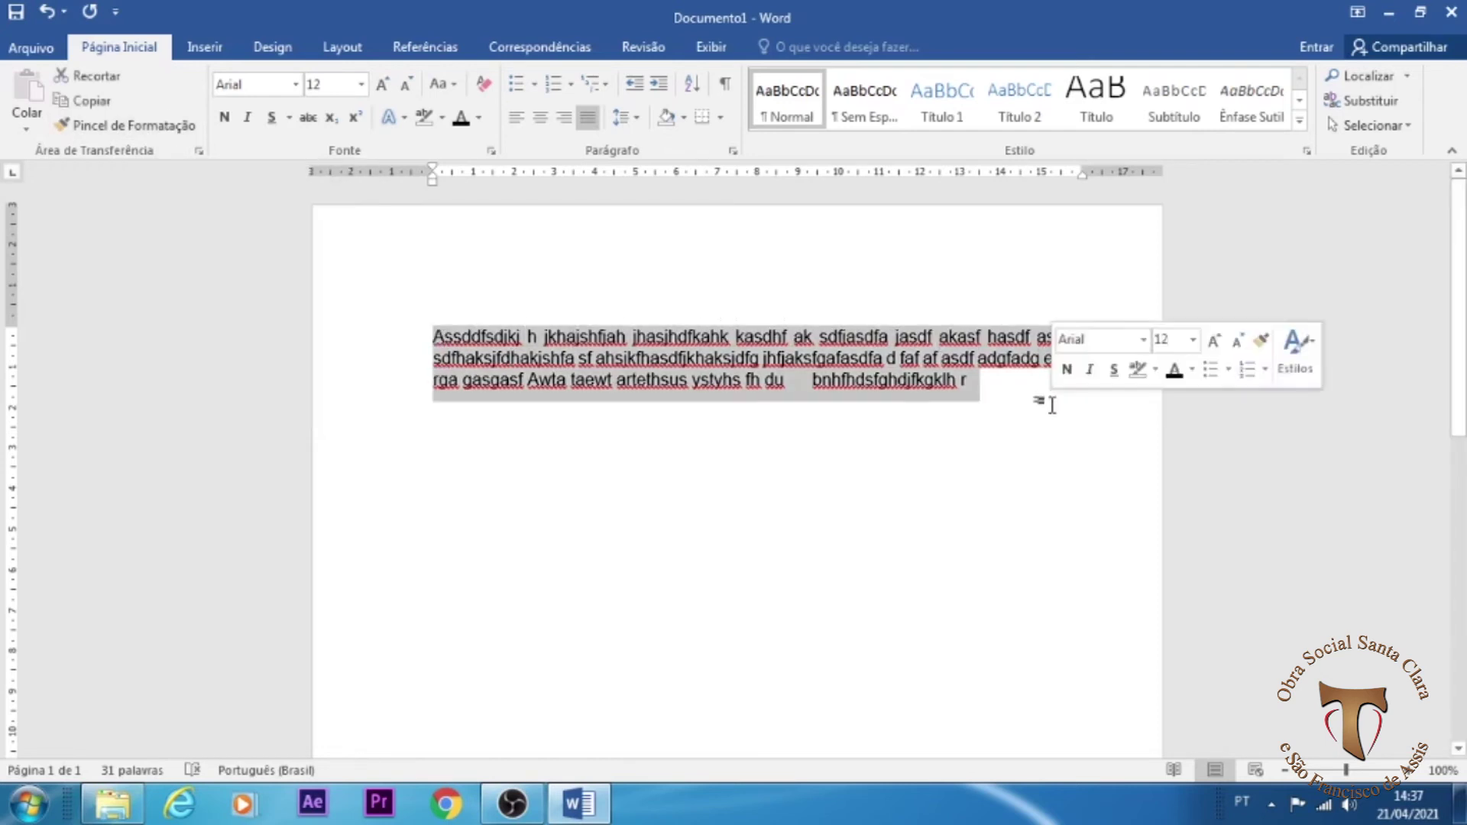
left_click(469, 488)
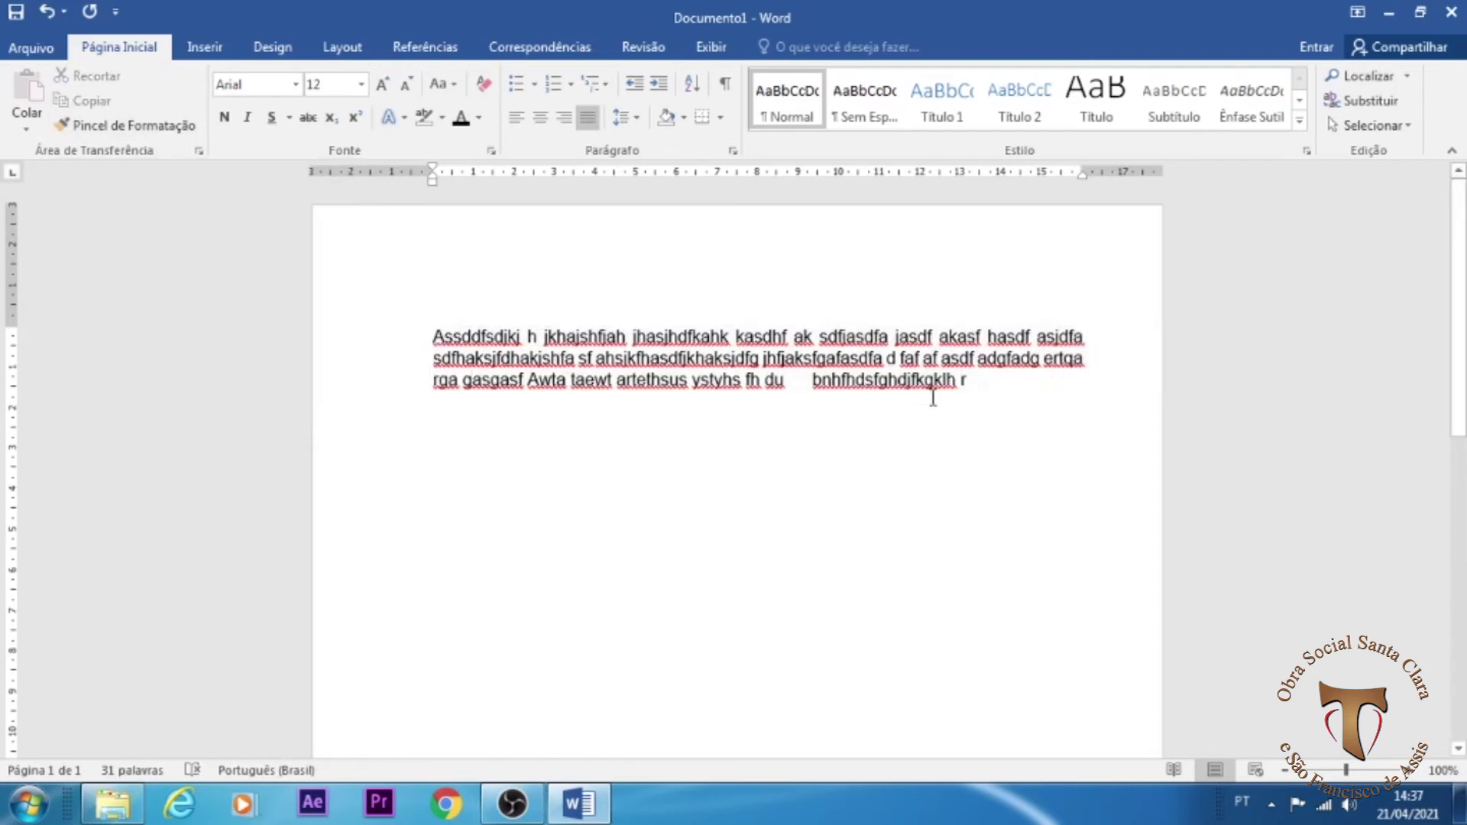
Step: Copy the paragraph's last two lines and paste them as a separate block further down, leaving blank lines between
left_click_drag(991, 380, 422, 361)
key("ctrl+c")
left_click(517, 461)
key("Return")
key("Return")
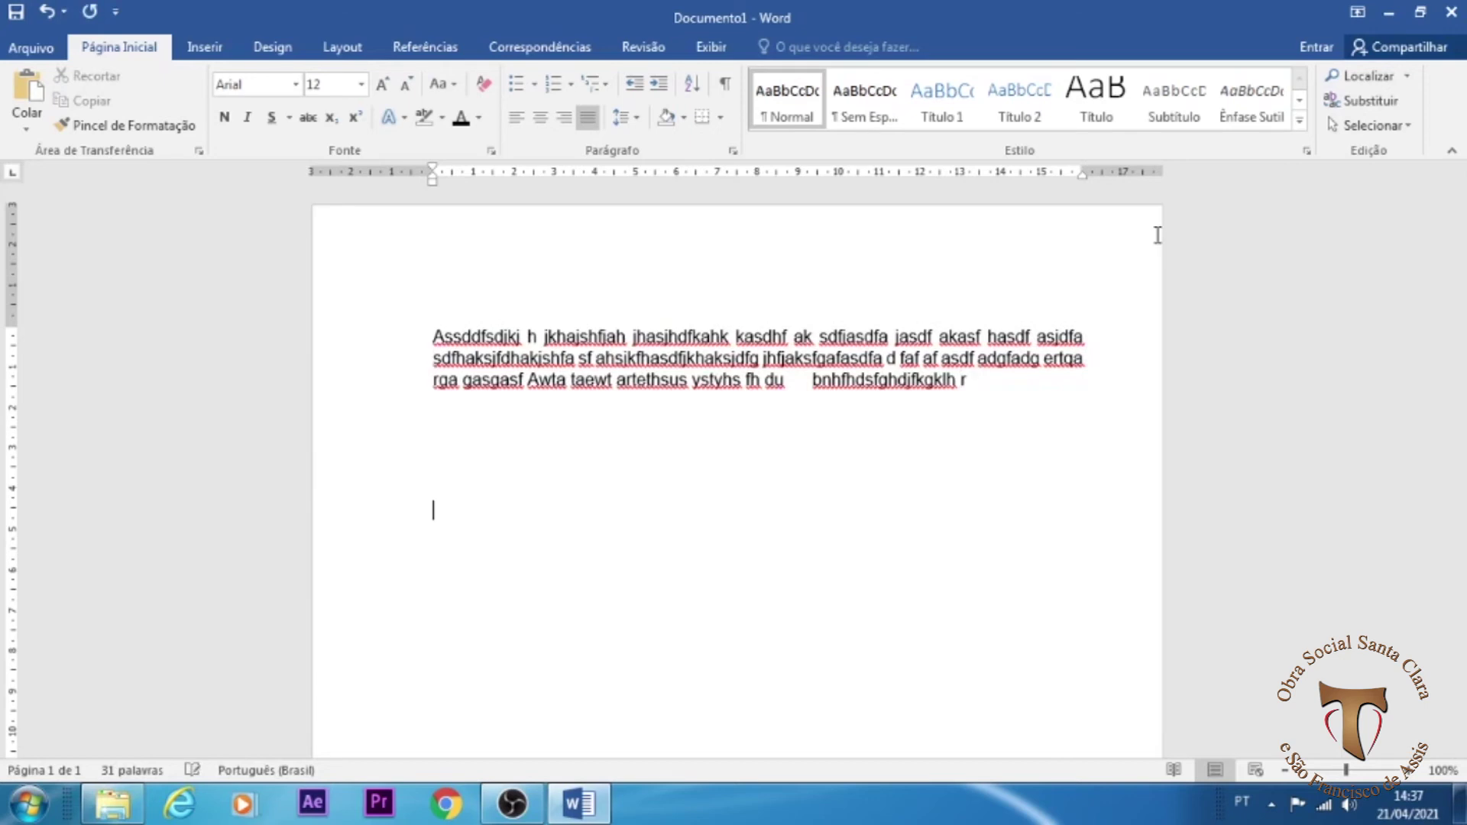
key("ctrl+v")
Step: Highlight the whole first paragraph in yellow and clear the selection
left_click_drag(426, 339, 980, 393)
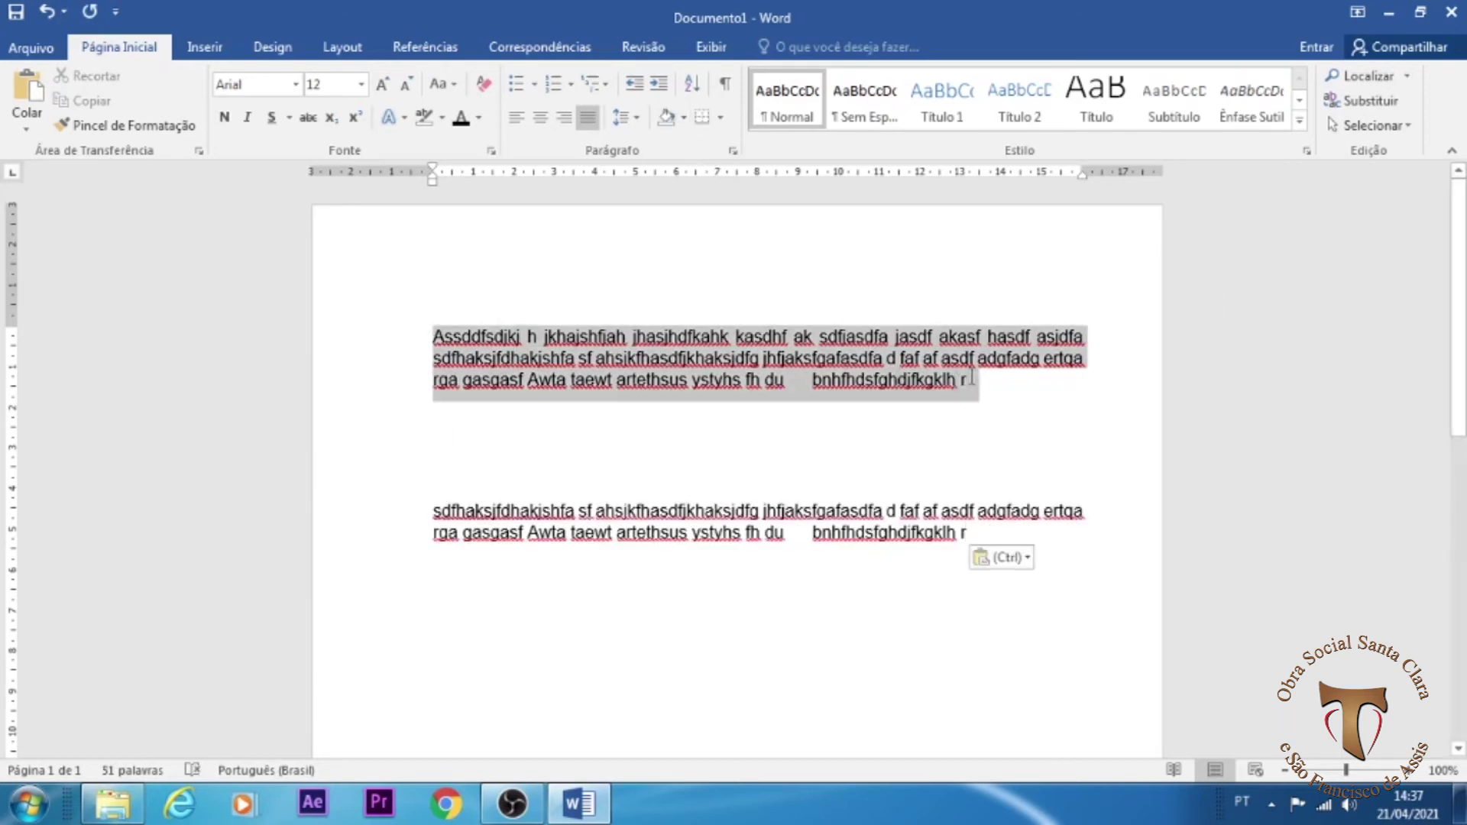
left_click(442, 118)
left_click(432, 148)
key("Right")
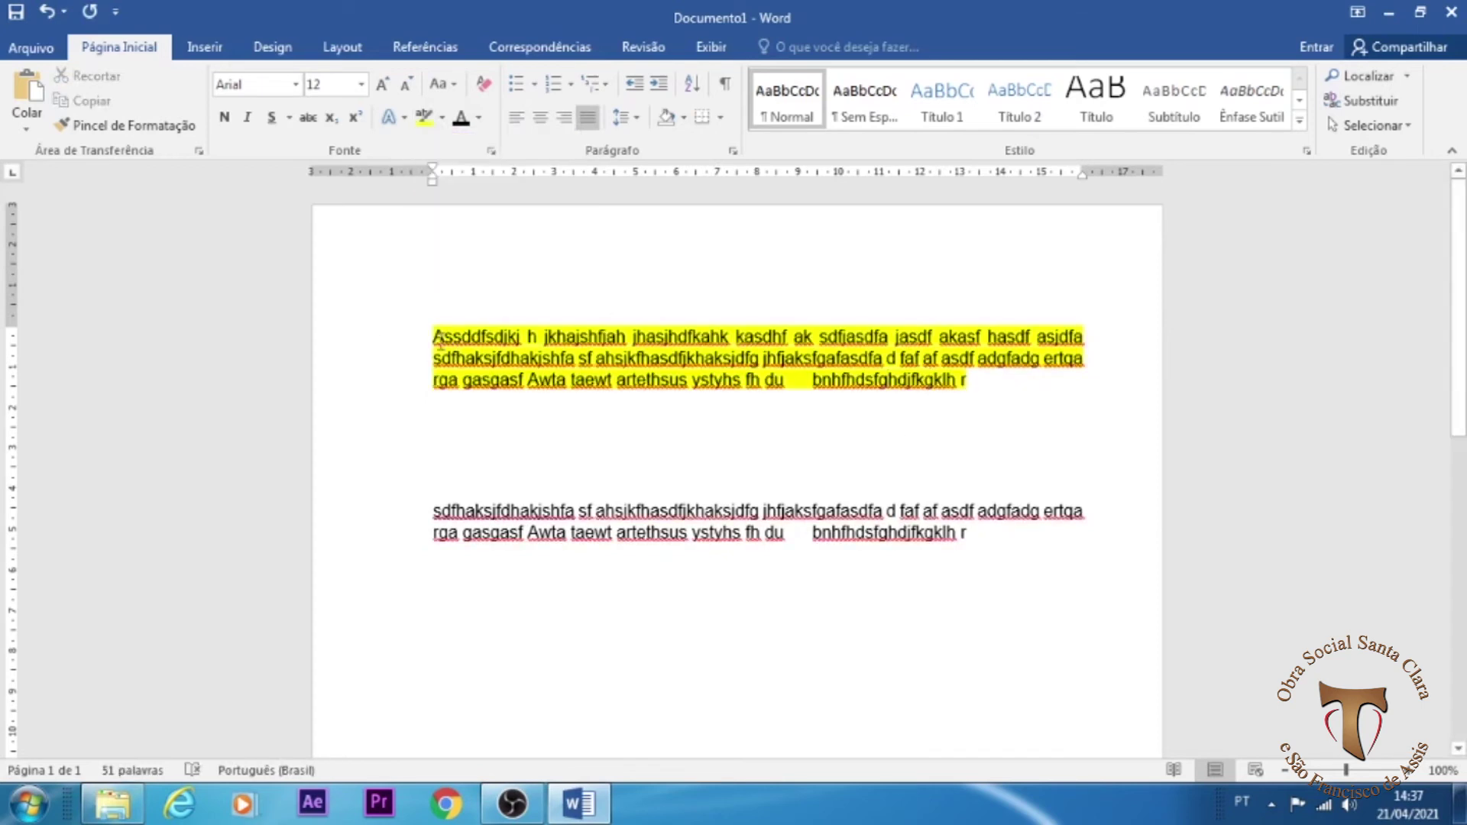
Step: Set the font of the pasted two-line block to Adobe Caslon Pro Bold and clear the selection
left_click_drag(969, 534, 432, 511)
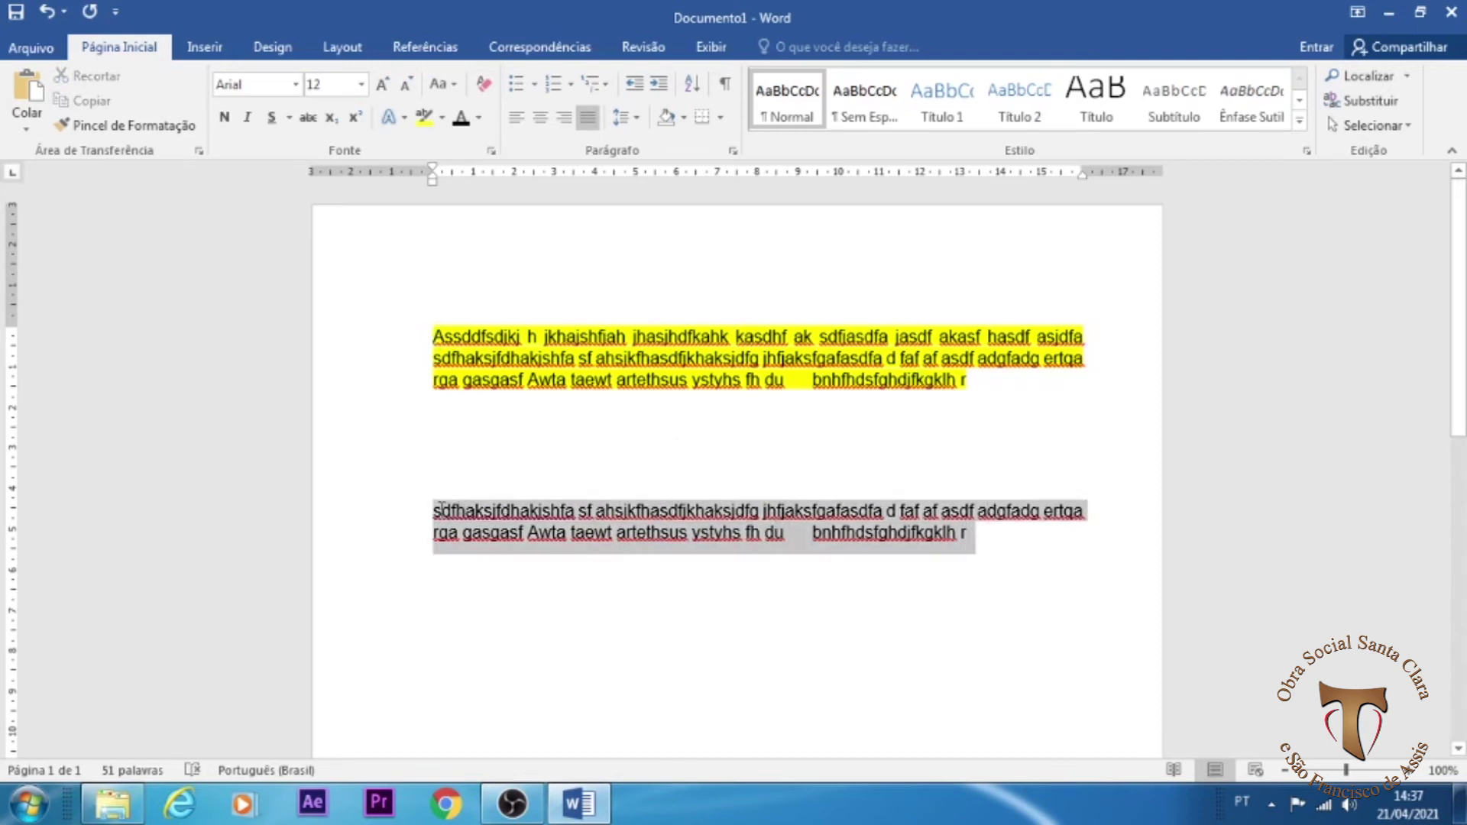
left_click(296, 84)
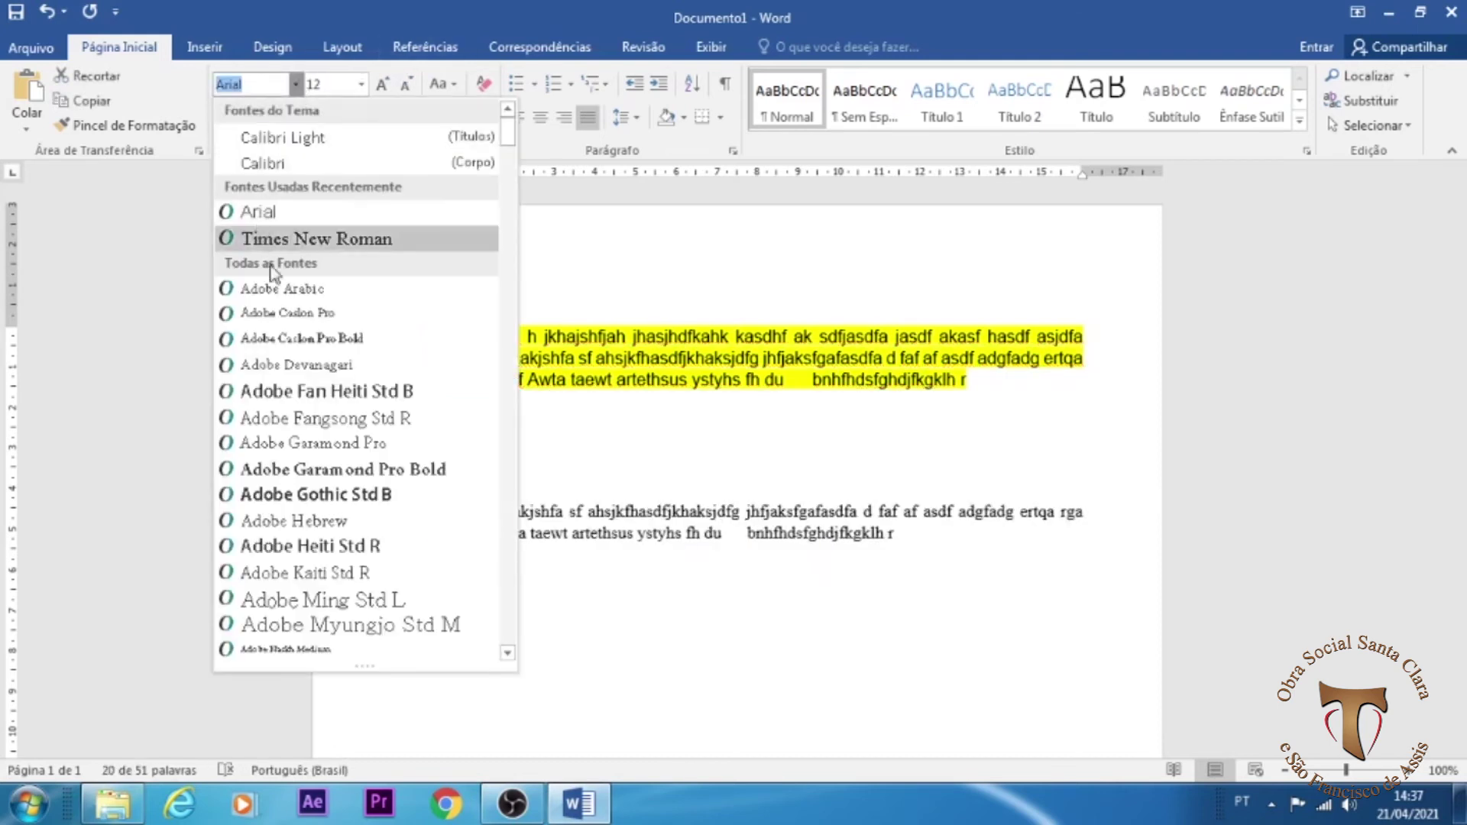
left_click(309, 346)
left_click(1203, 557)
Step: Copy the yellow-highlighted first paragraph's formatting onto the pasted two-line block with the Format Painter, and clear the selection
left_click_drag(433, 337, 1015, 380)
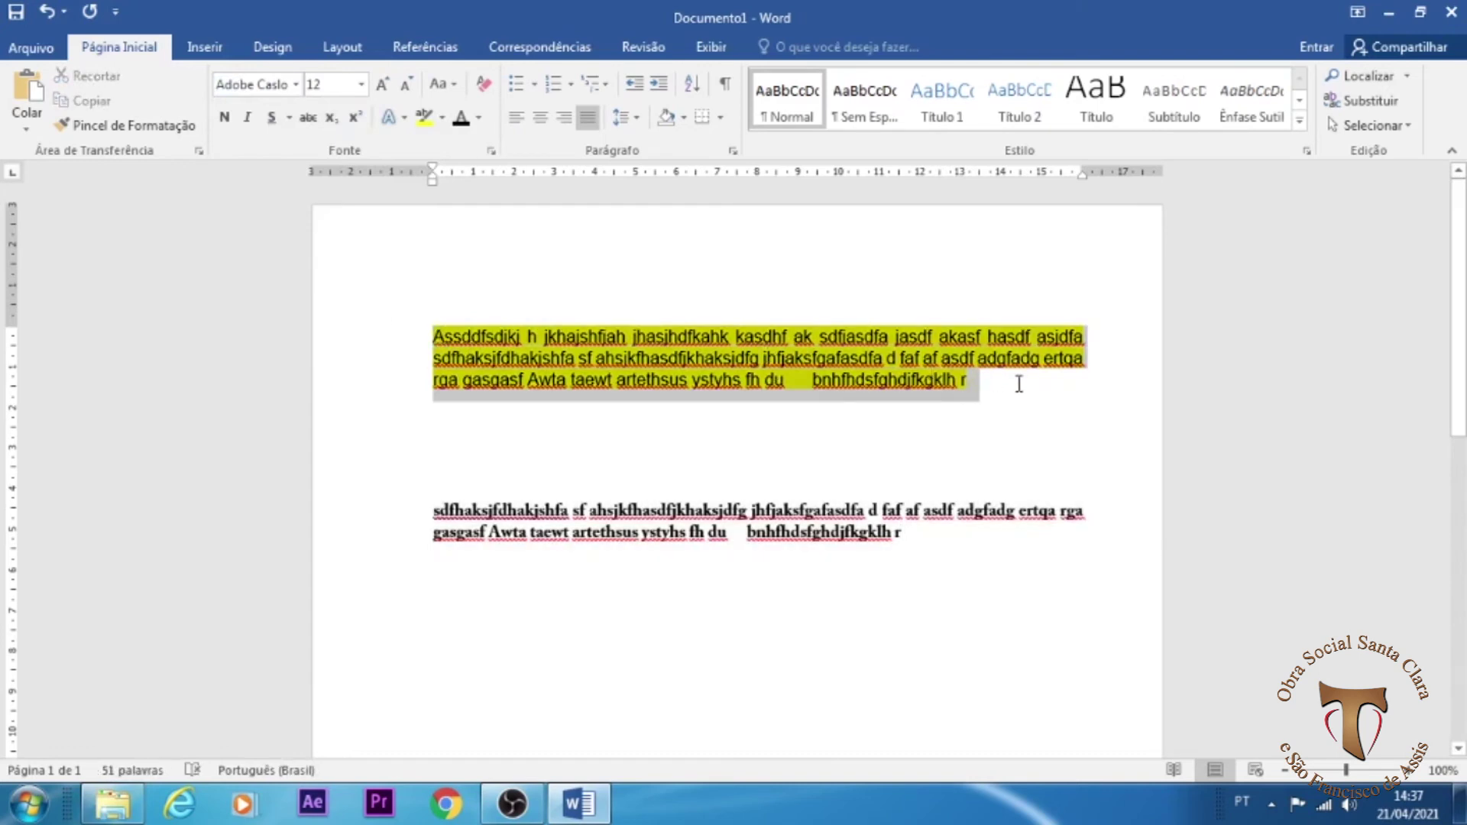
left_click(78, 126)
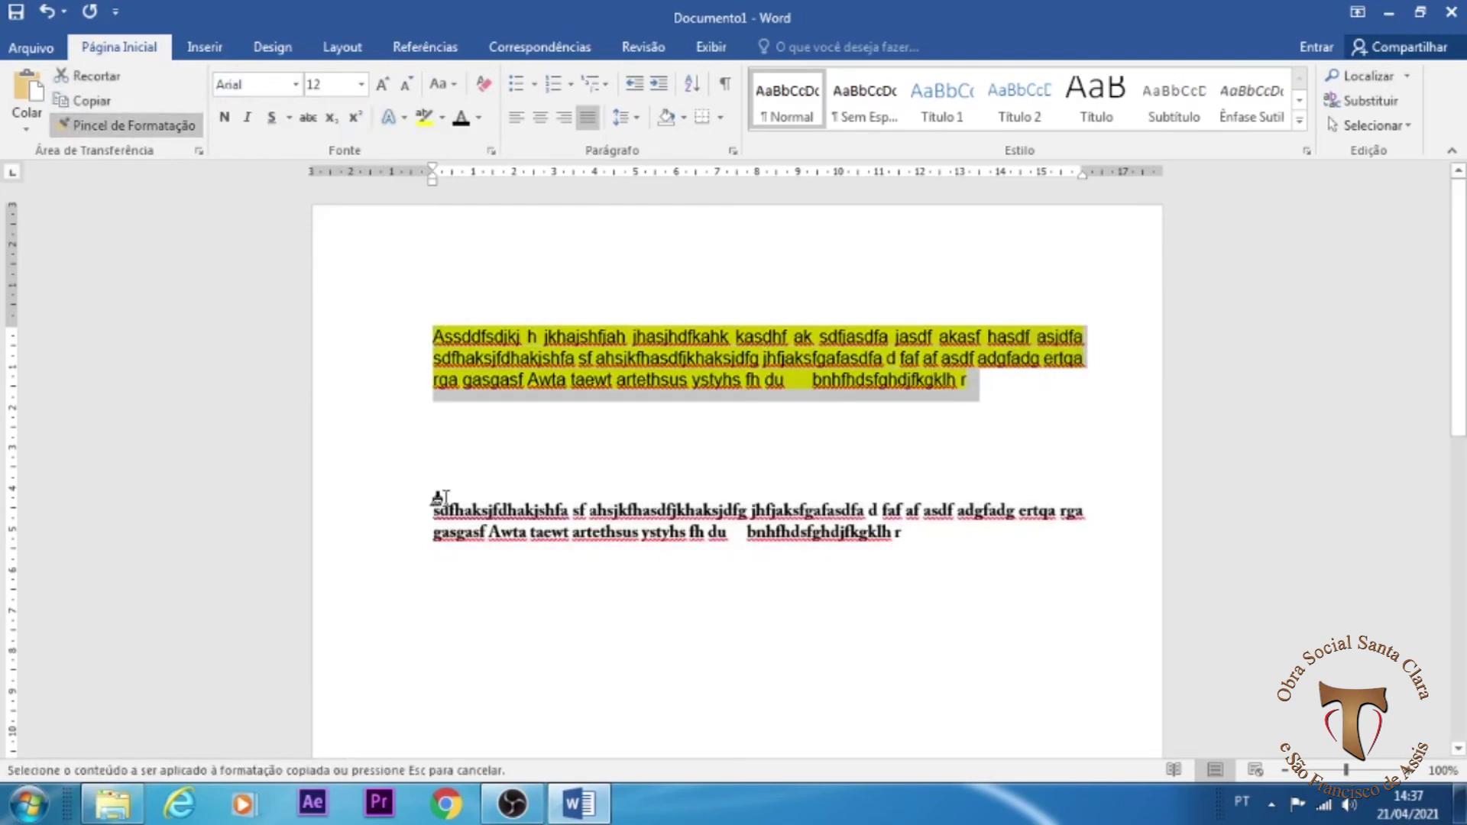
mouse_move(433, 508)
left_mouse_down()
mouse_move(628, 550)
mouse_move(929, 561)
left_mouse_up()
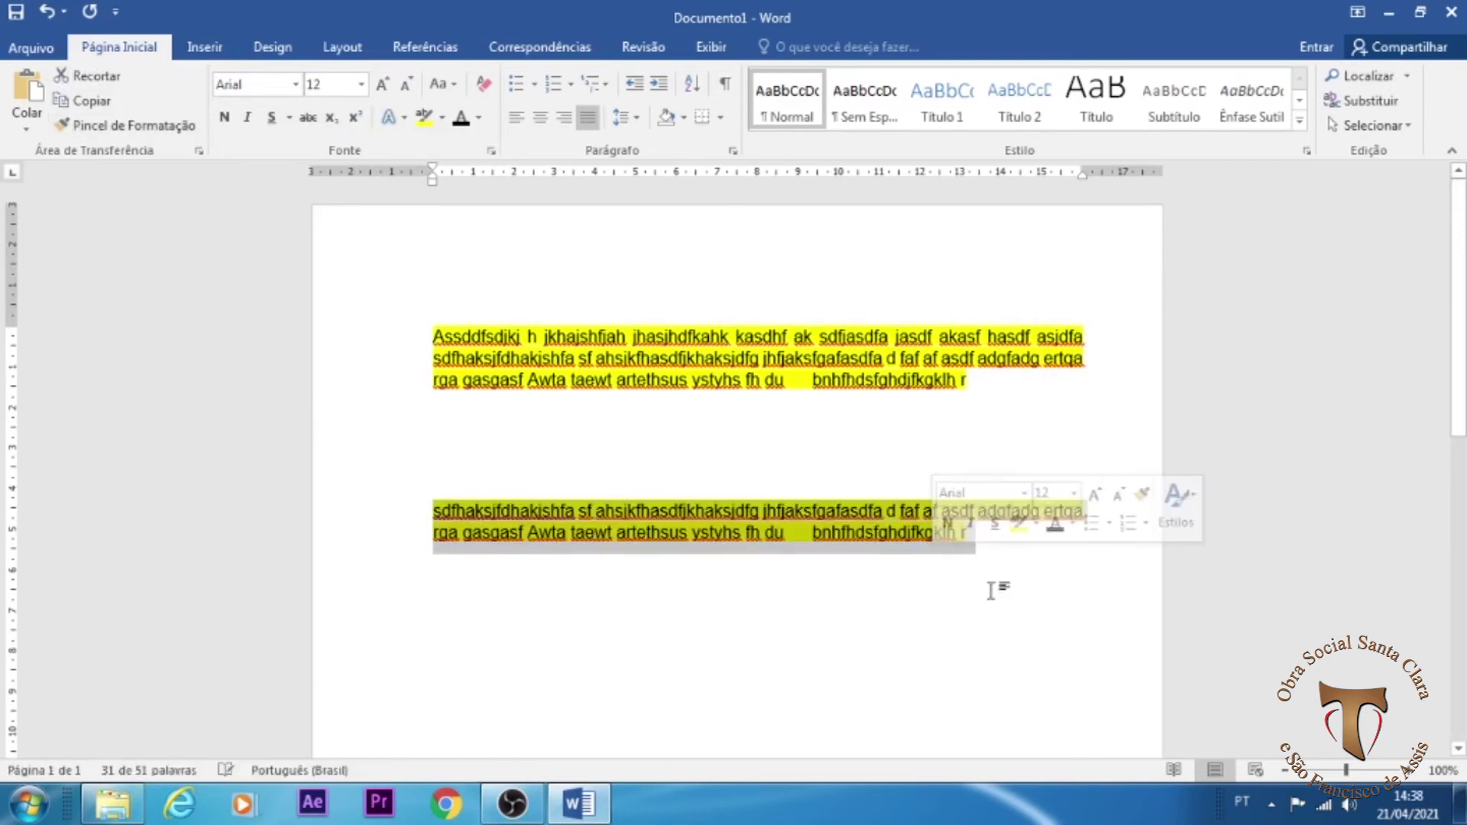
left_click(781, 635)
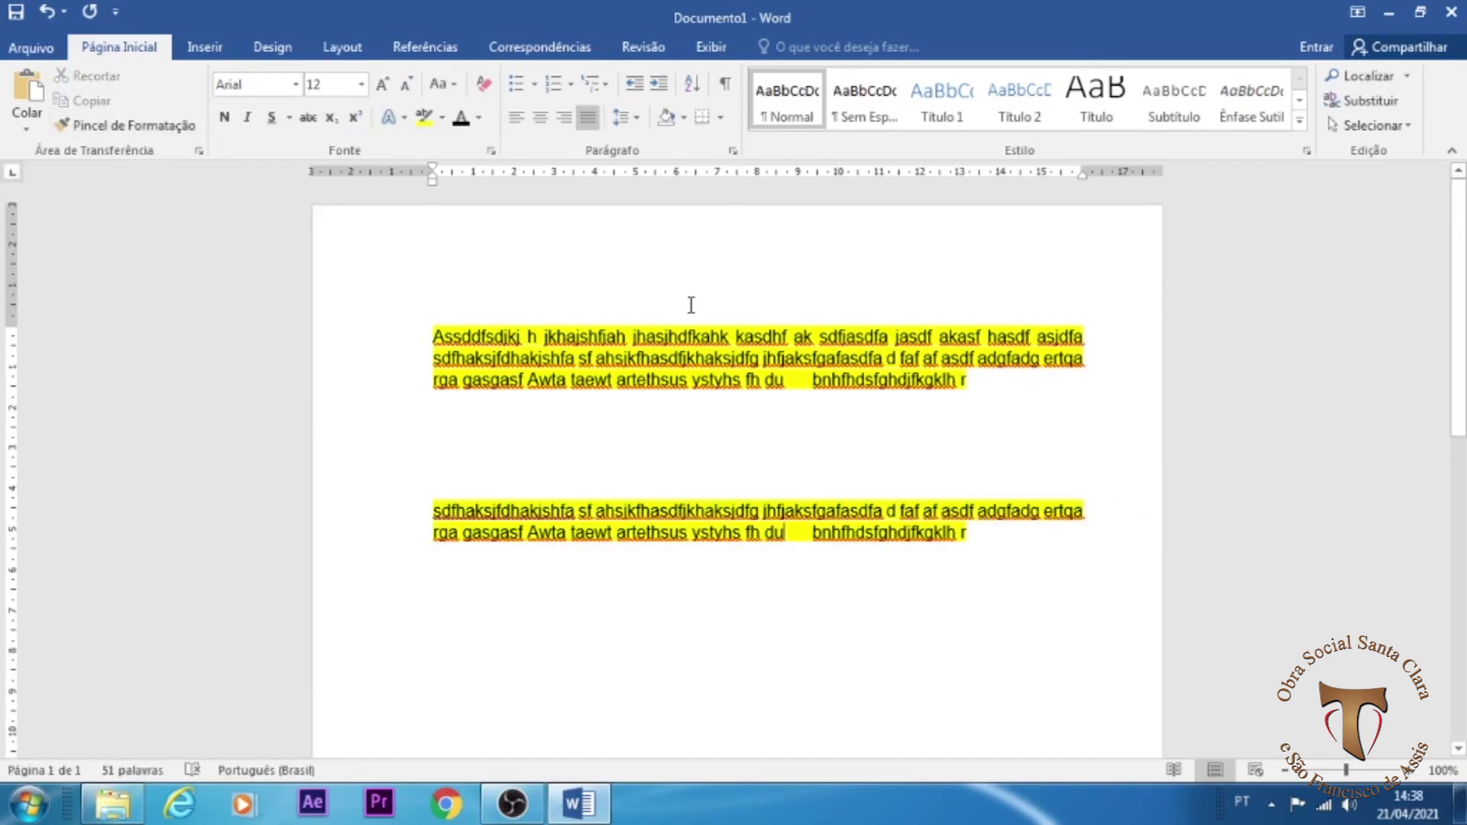
Step: Cut the three-line first paragraph and paste it below the two-line block, leaving blank lines between them
left_click_drag(971, 531, 389, 504)
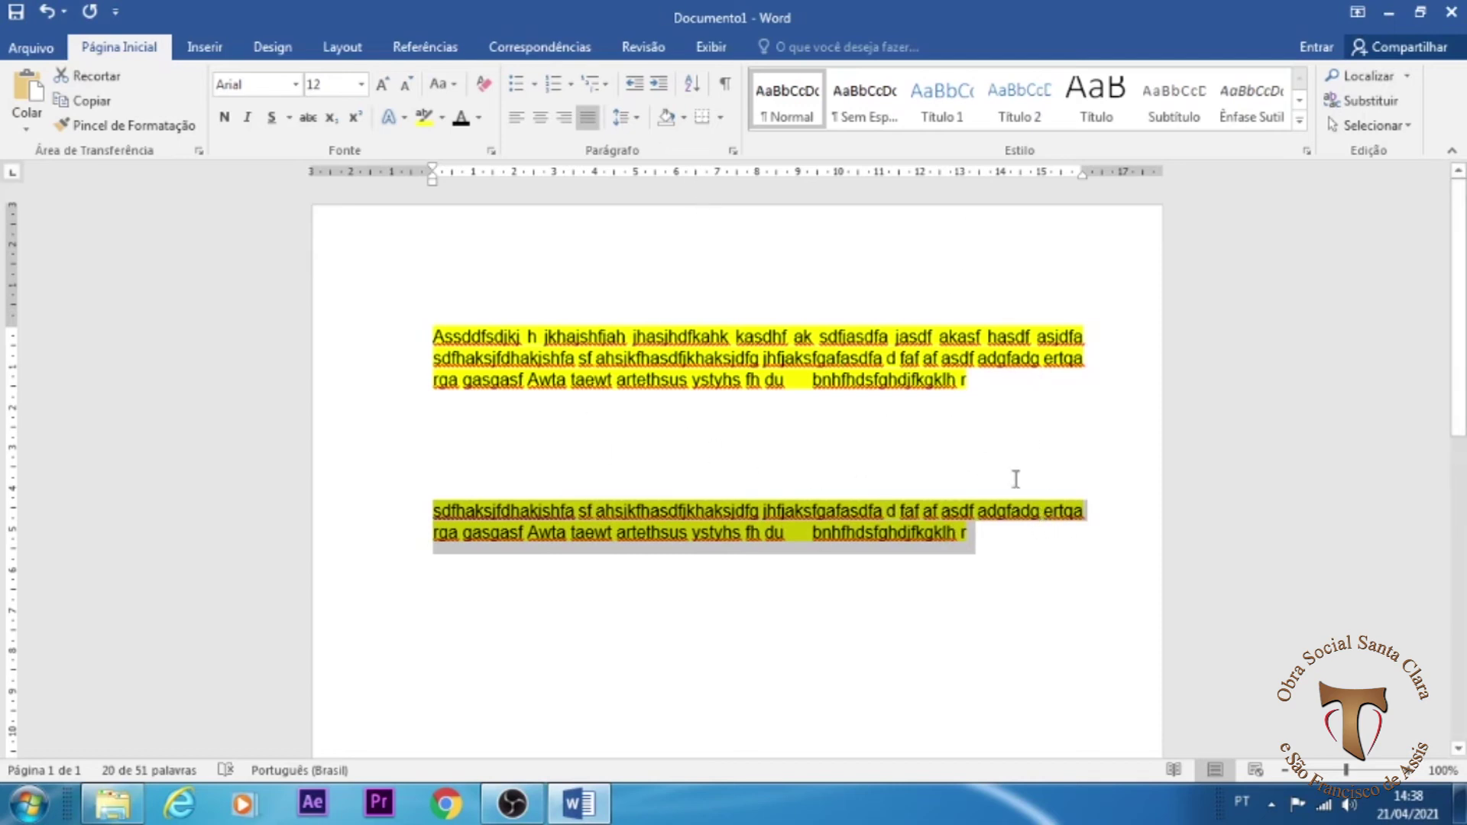
left_click(57, 131)
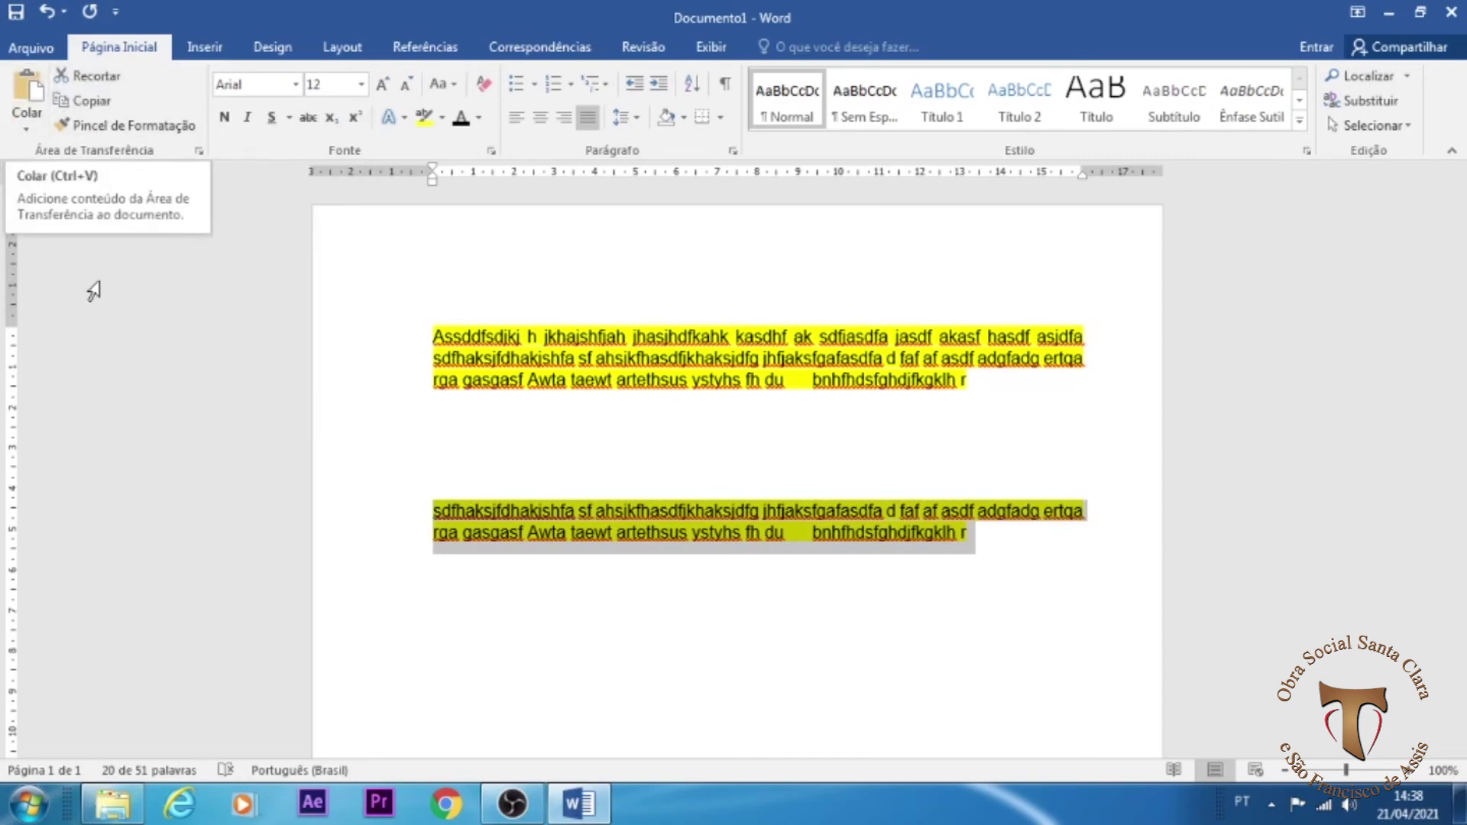
left_click_drag(426, 339, 994, 394)
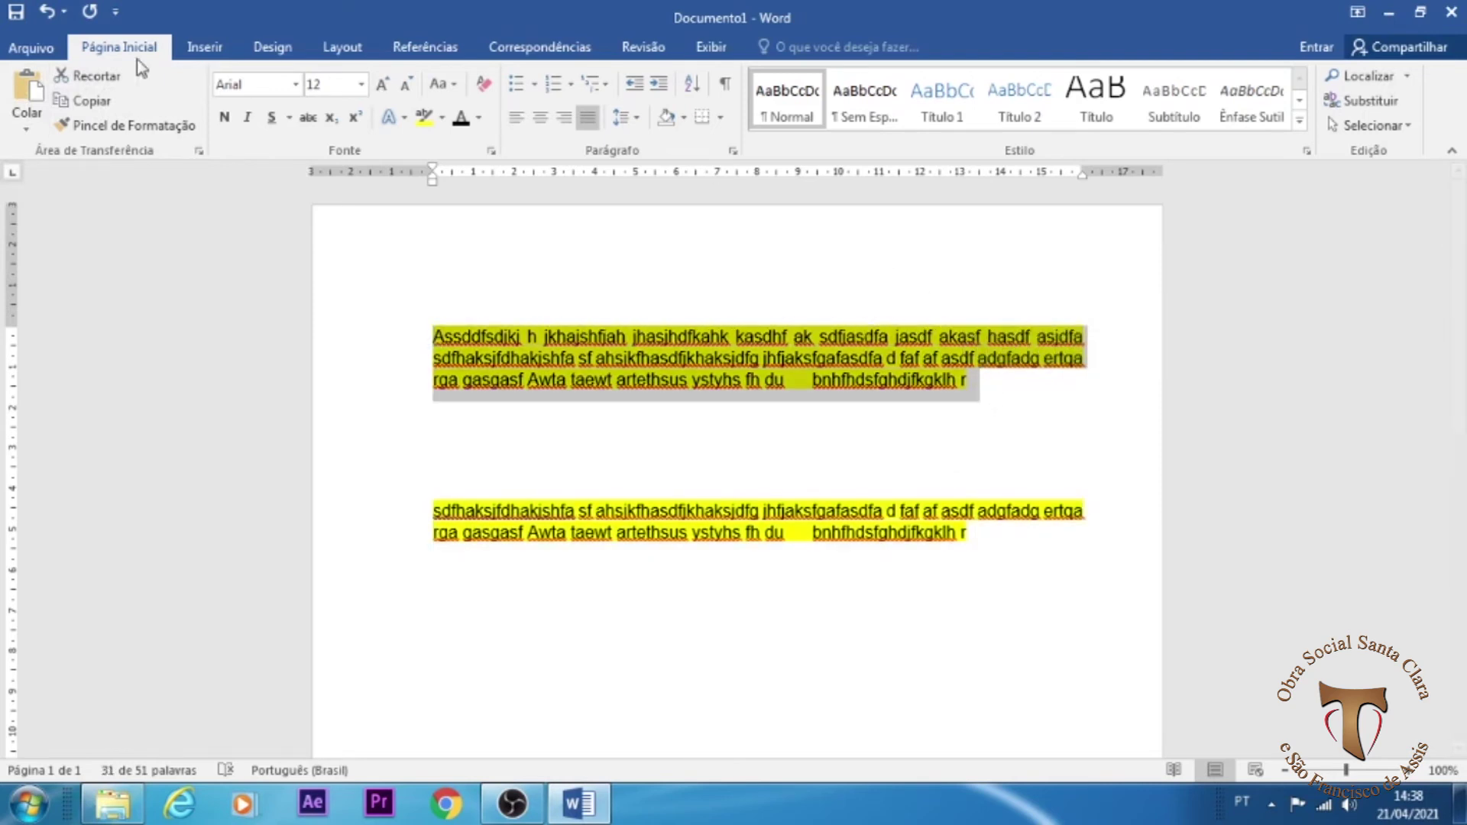
left_click(90, 75)
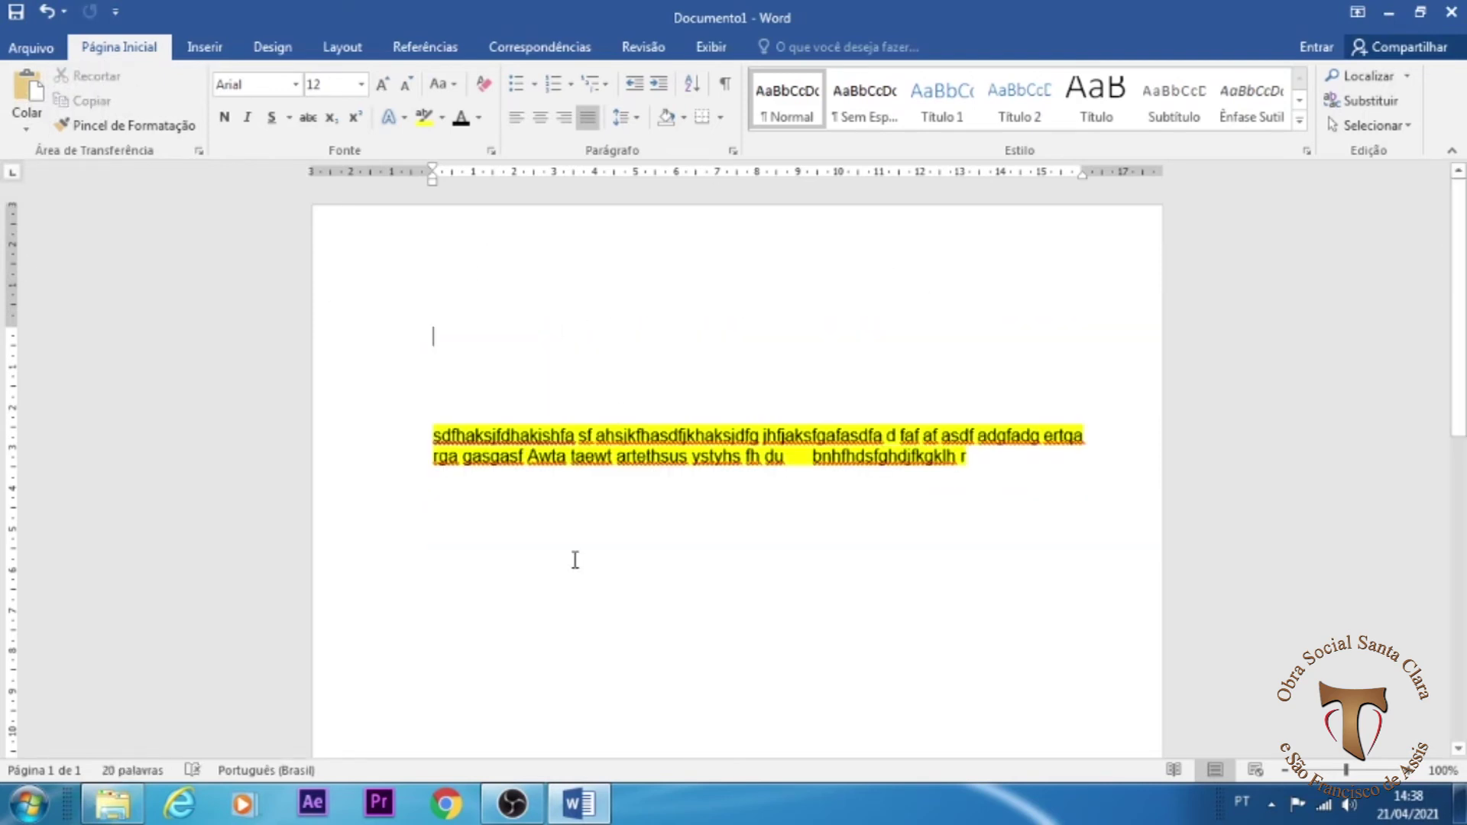
left_click(1013, 471)
key("Return")
key("Return")
key("Return")
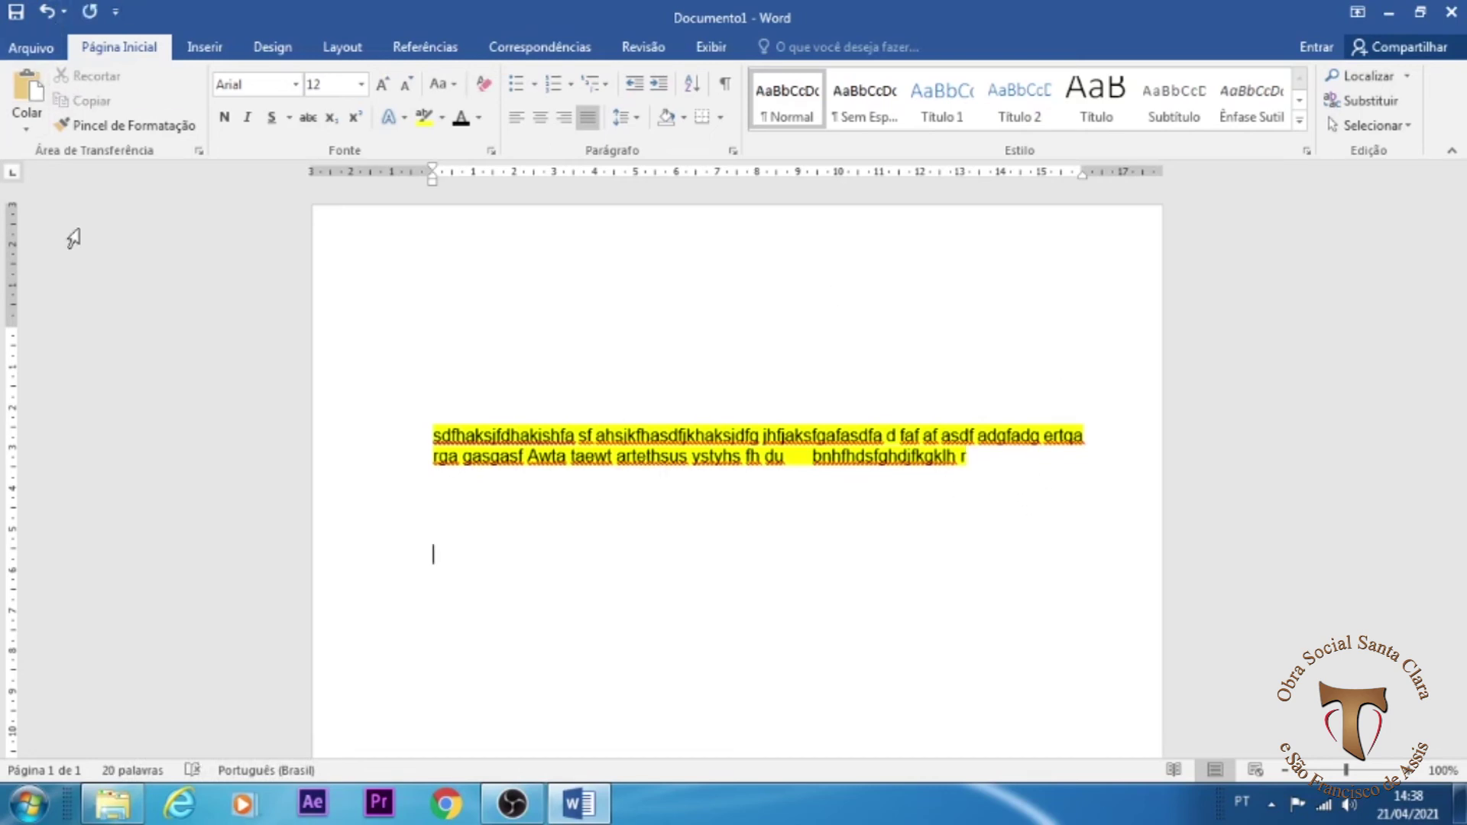
left_click(33, 90)
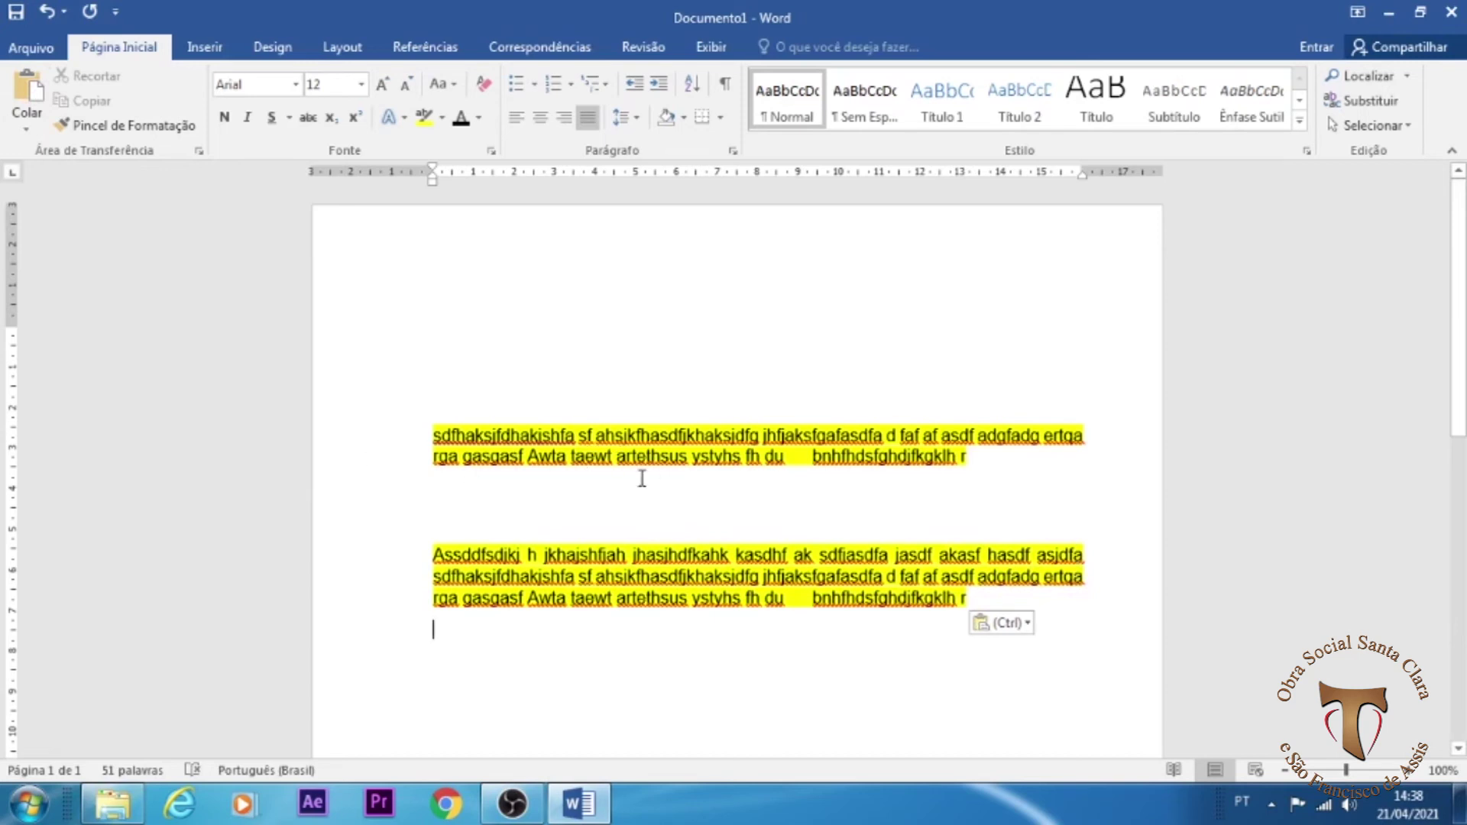
Step: Copy the two-line block at the start of the page and paste it below the three-line paragraph after a blank line
left_click_drag(984, 453, 433, 434)
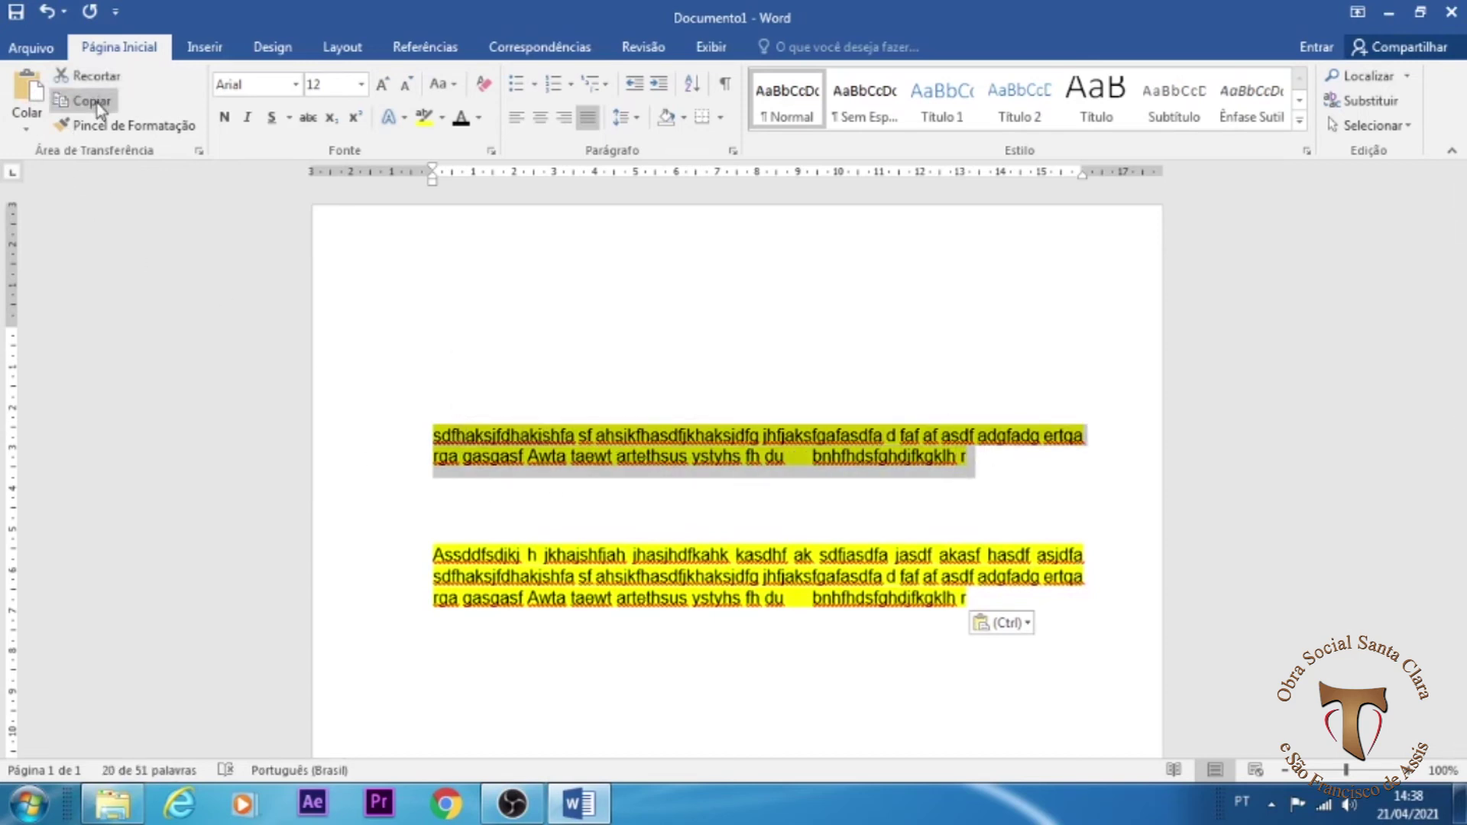
left_click(98, 107)
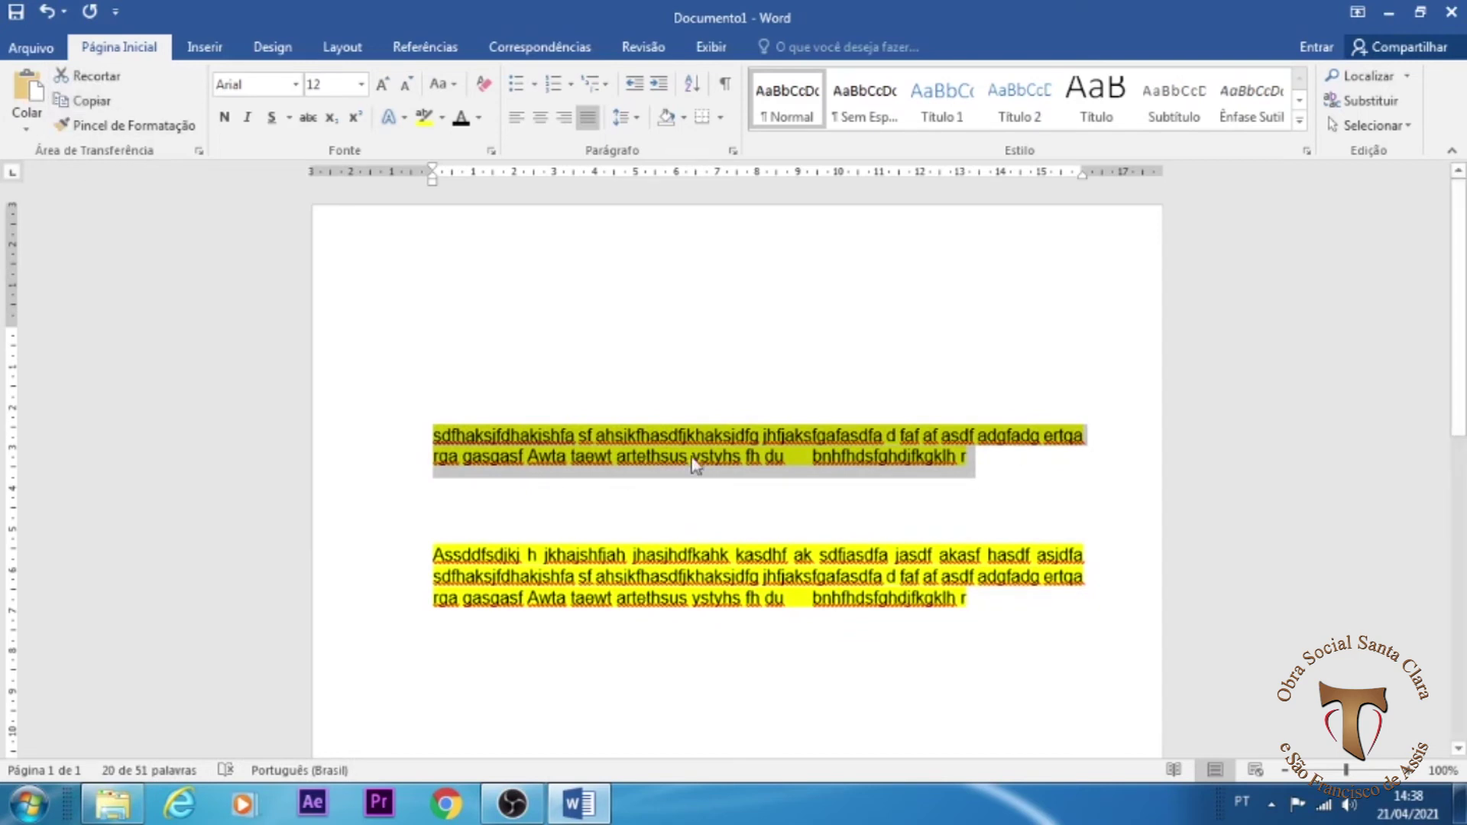
left_click_drag(434, 434, 970, 463)
key("ctrl+c")
left_click(434, 436)
left_click_drag(434, 435, 969, 462)
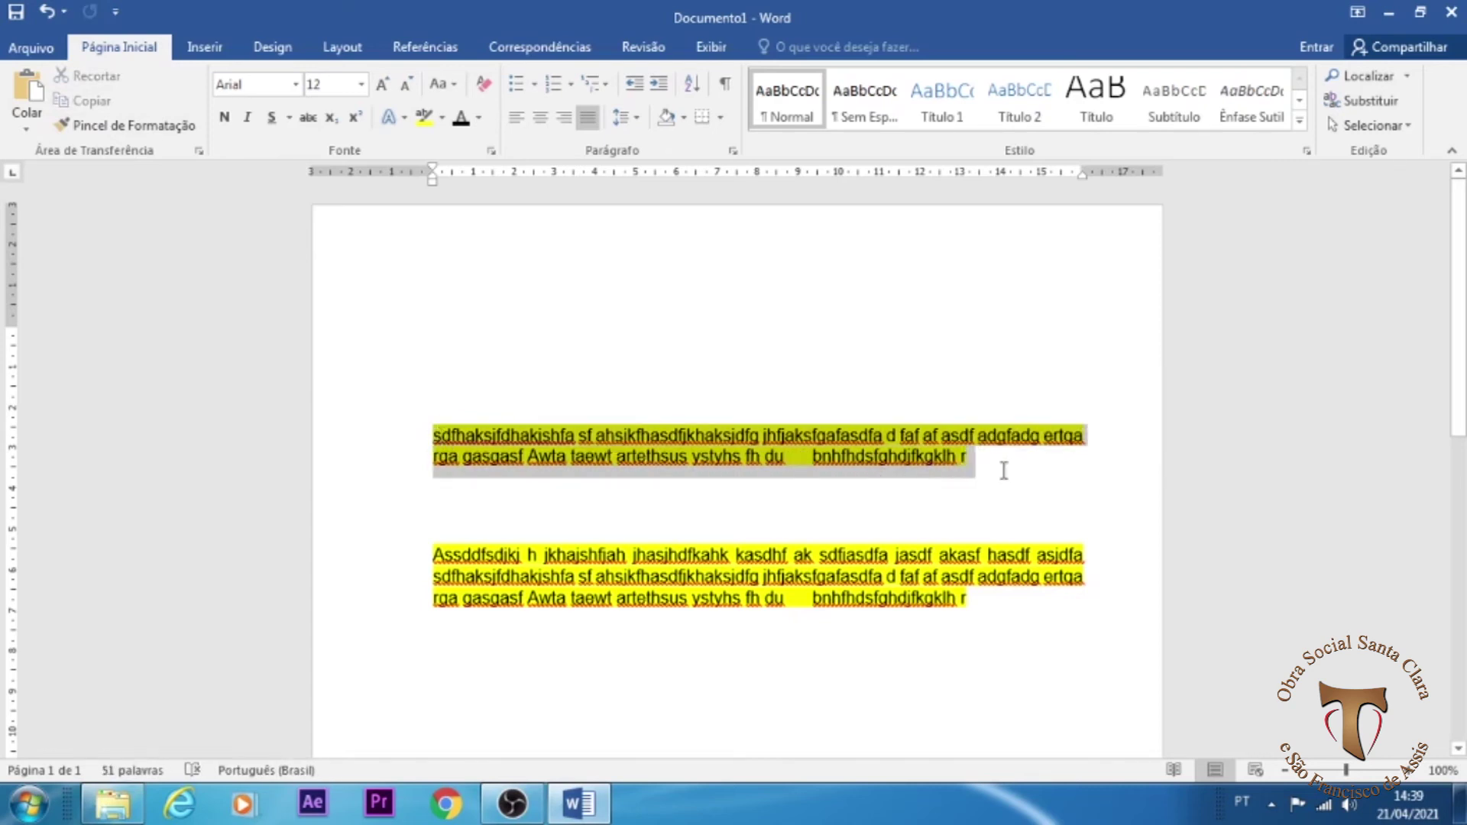
left_click(88, 100)
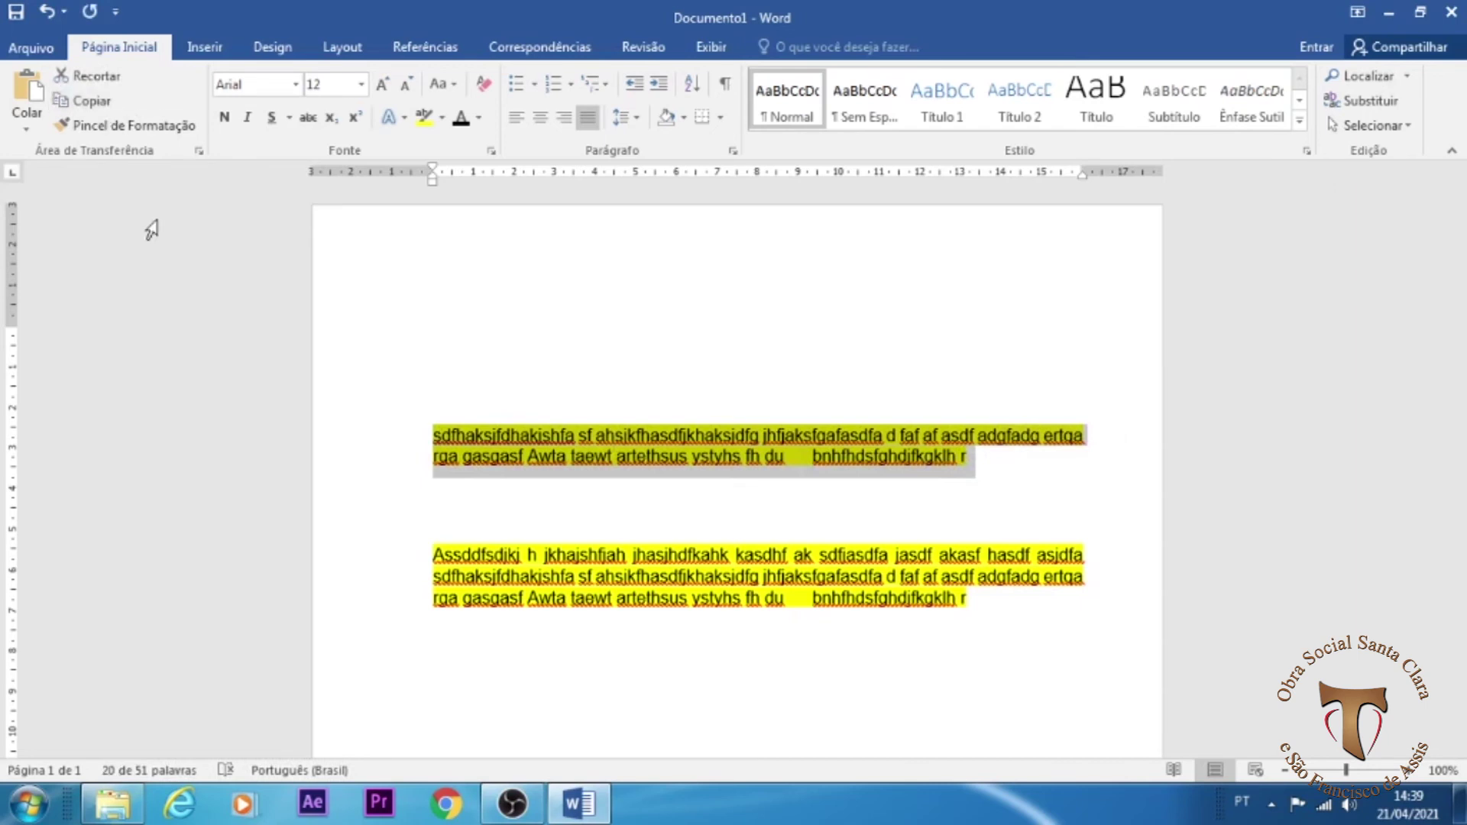
left_click(1003, 601)
key("Return")
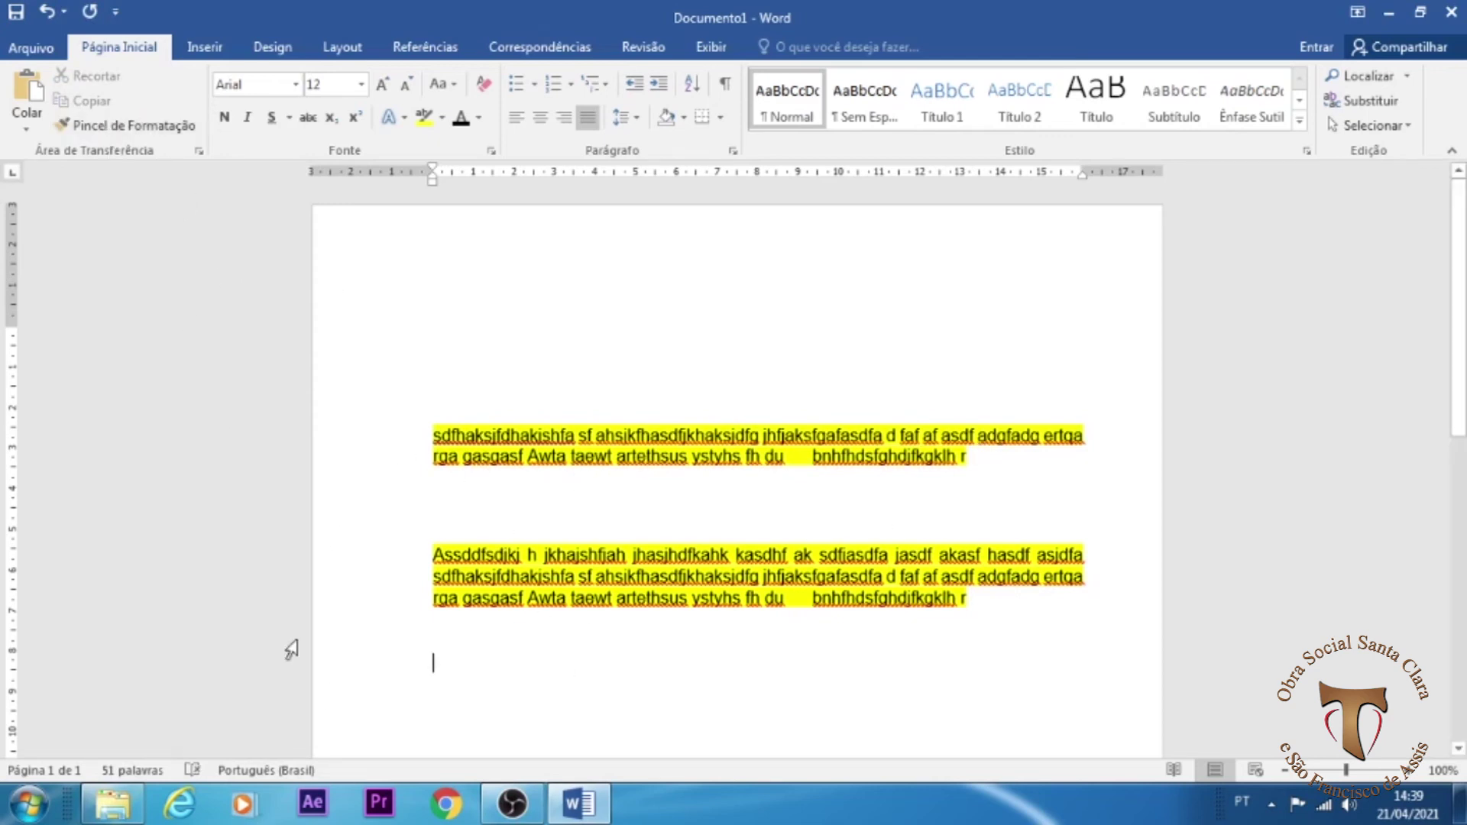
left_click(30, 94)
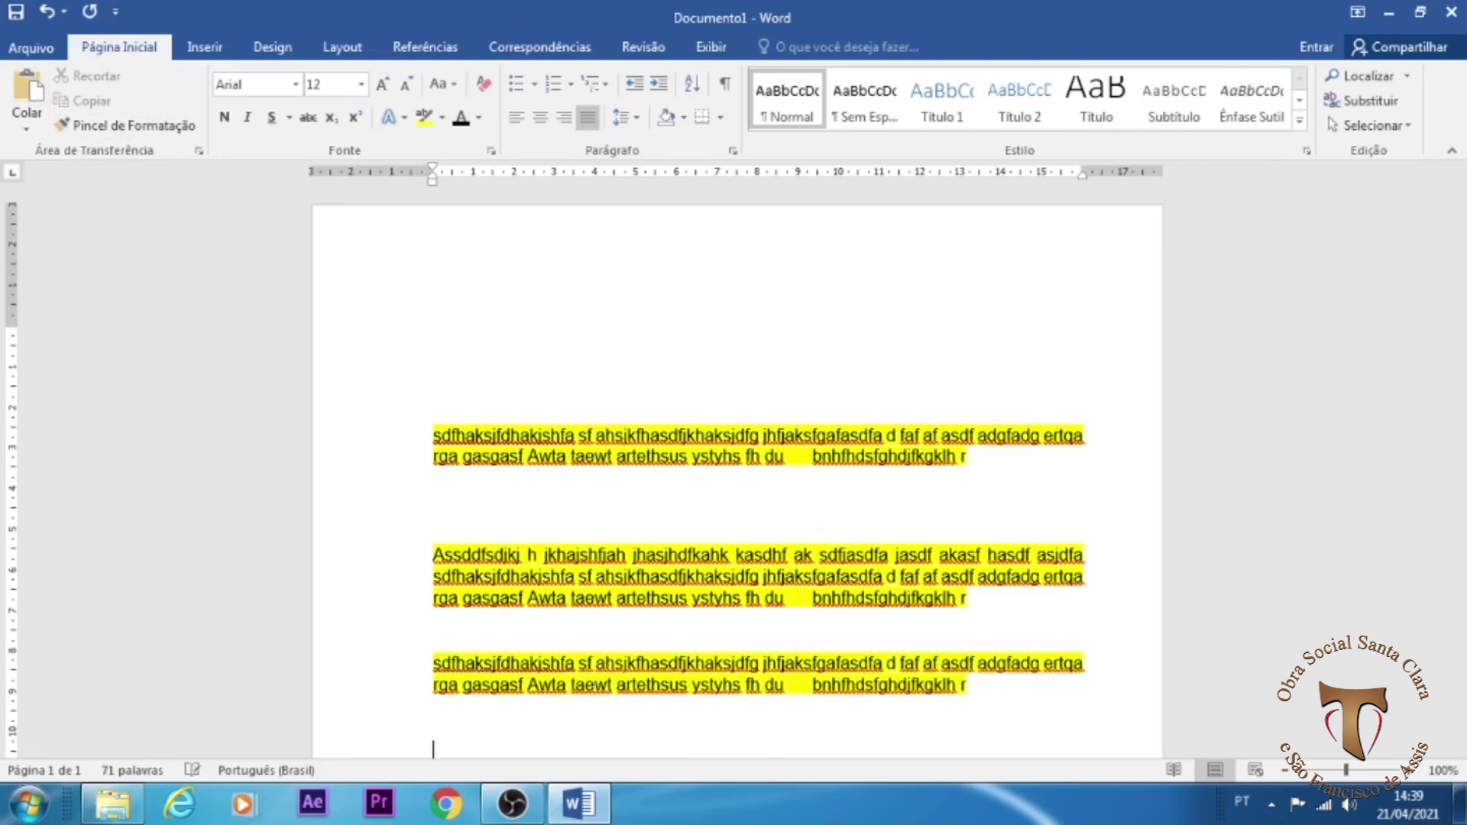
Step: Paste a second copy of the two-line block at the end of the document
scroll(475, 508, "down", 1)
scroll(475, 508, "down", 1)
left_click(27, 88)
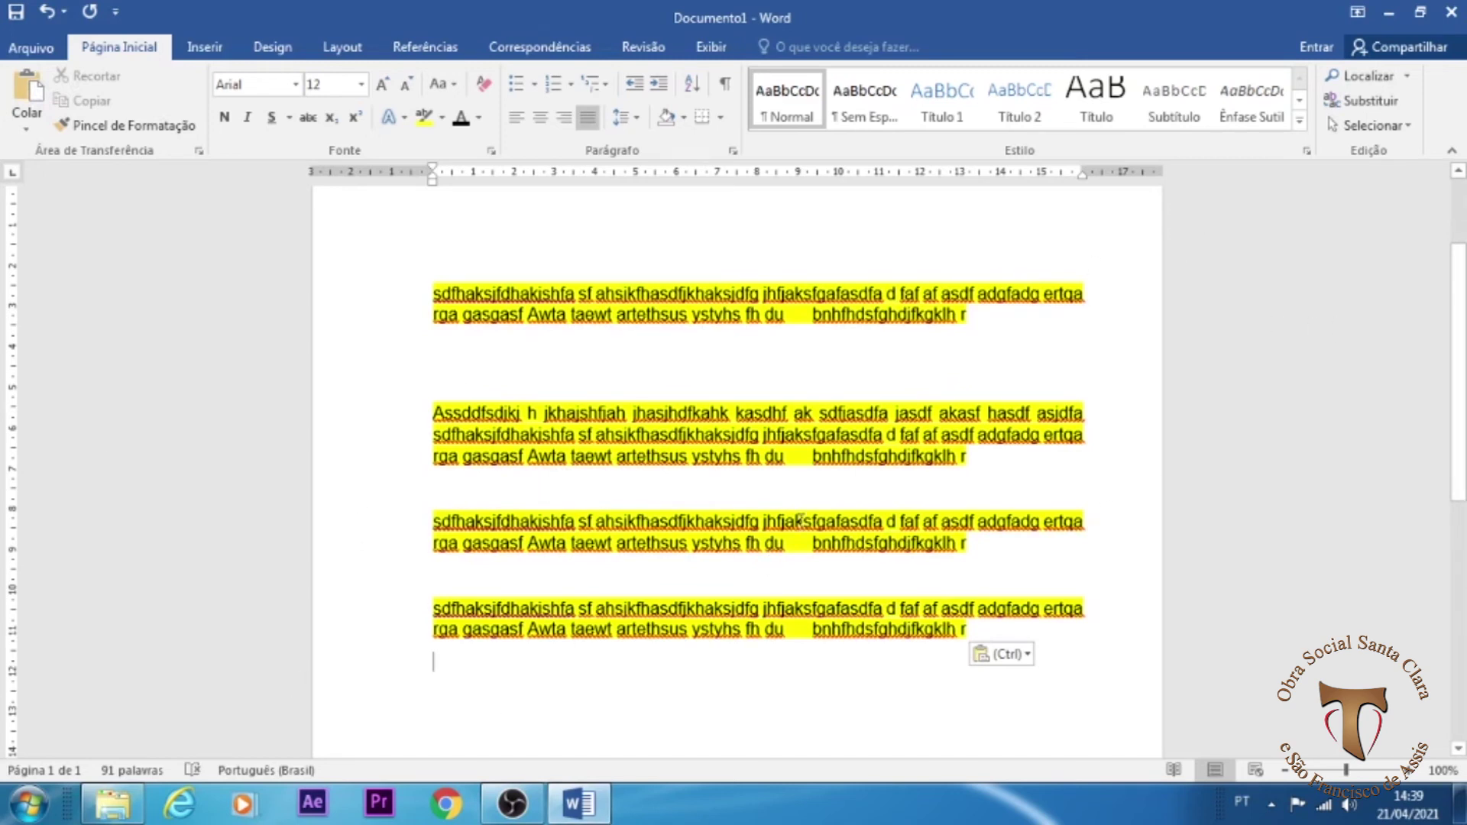
left_click_drag(433, 288, 986, 335)
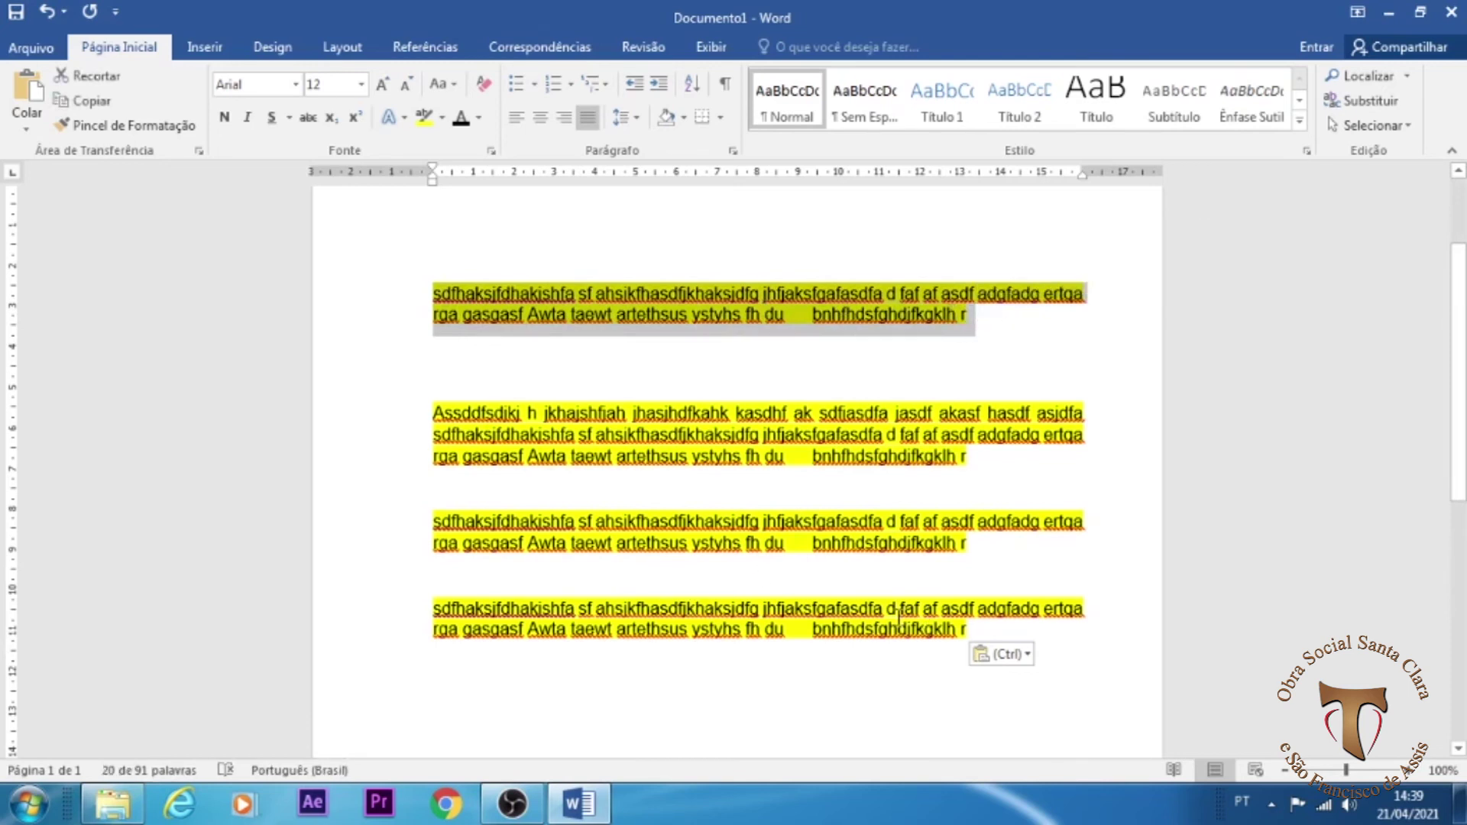
left_click(436, 293)
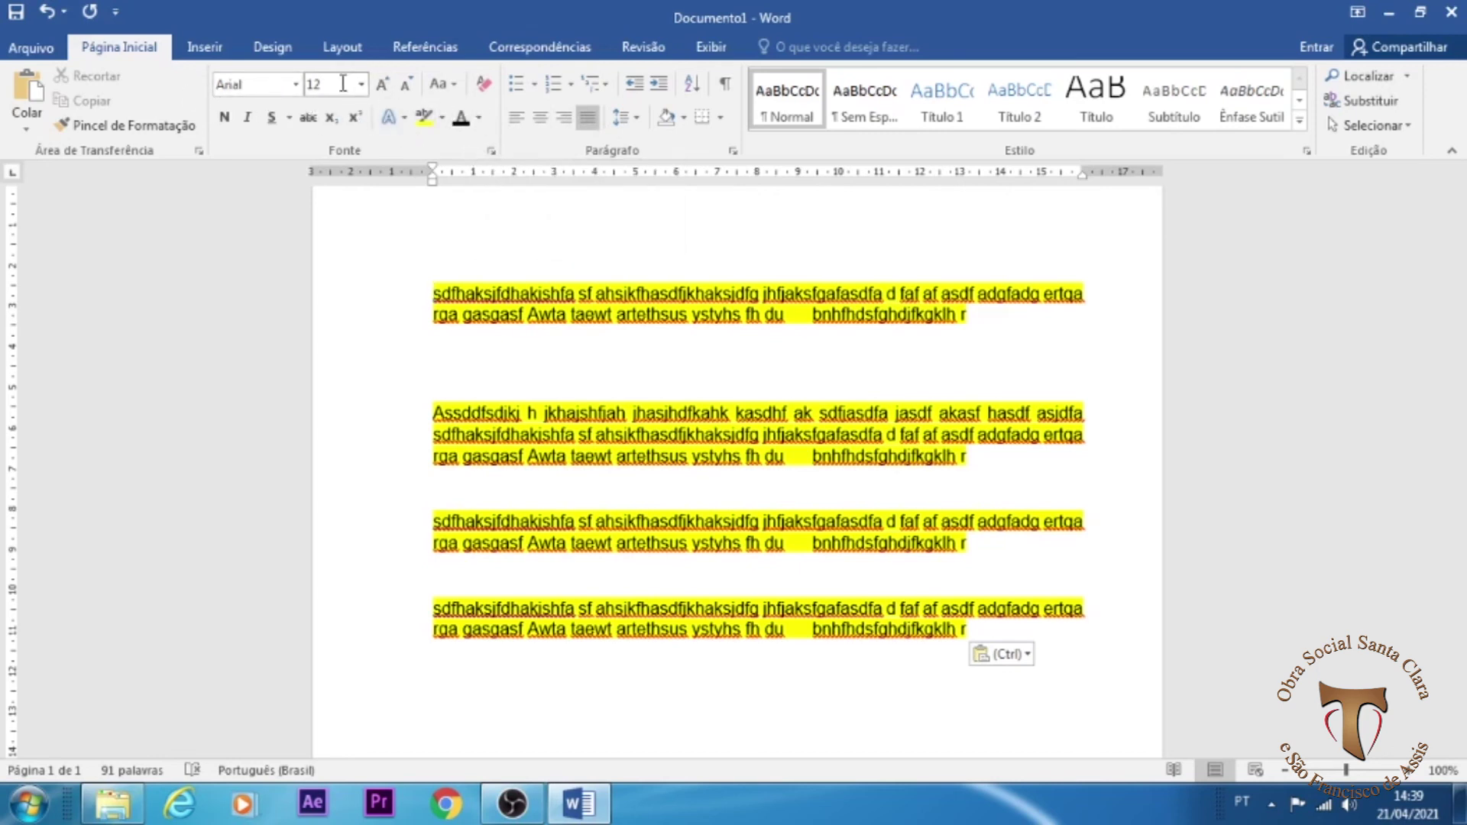
left_click(295, 84)
left_click(336, 80)
left_click(703, 371)
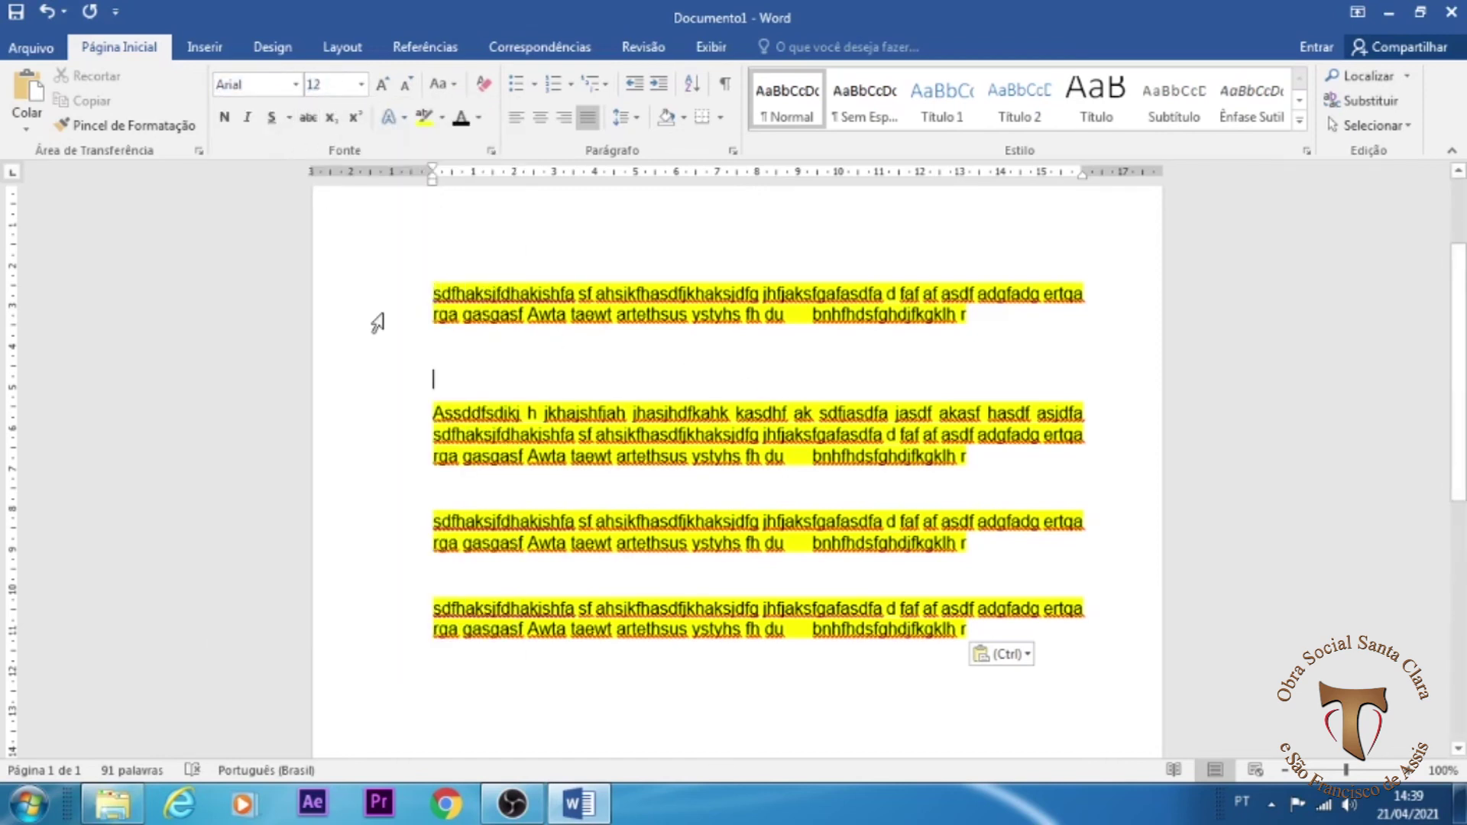
Step: Remove the yellow highlighting from all four text blocks and clear the selection
left_click_drag(430, 293, 985, 669)
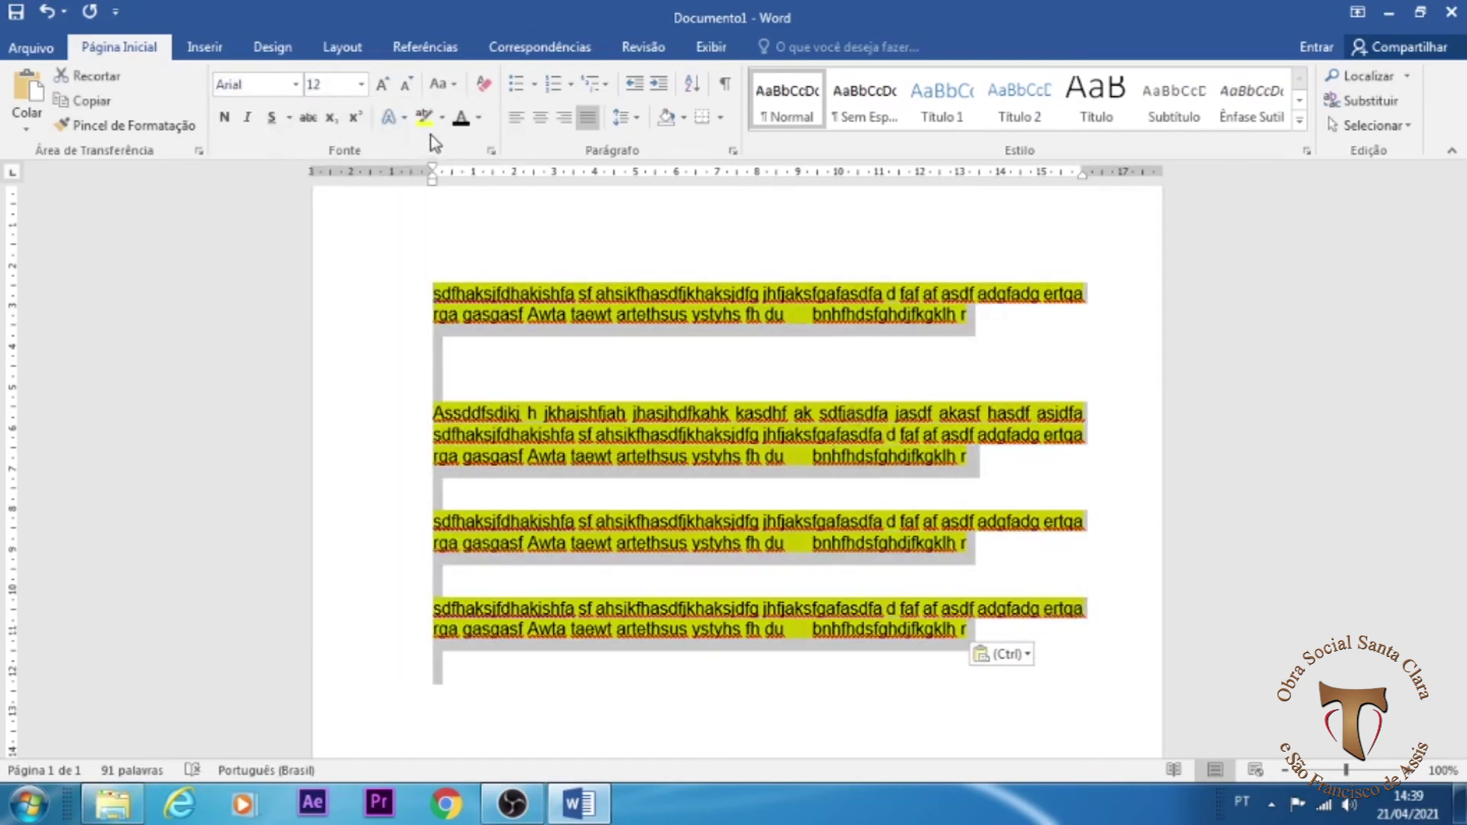
left_click(443, 119)
left_click(498, 240)
left_click(676, 371)
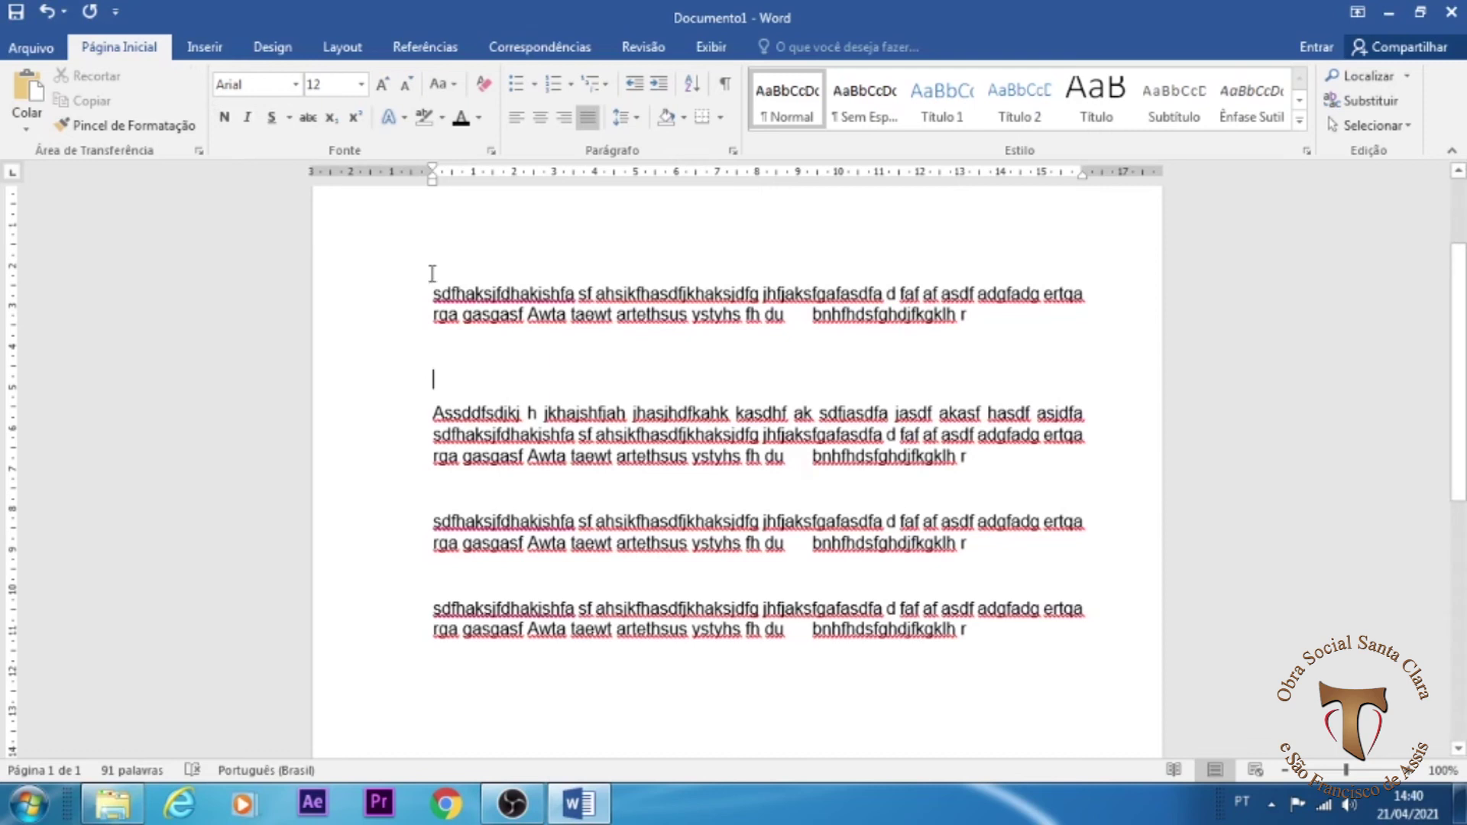
Step: Make the first two-line block bold and clear the selection
left_click_drag(433, 298, 1013, 317)
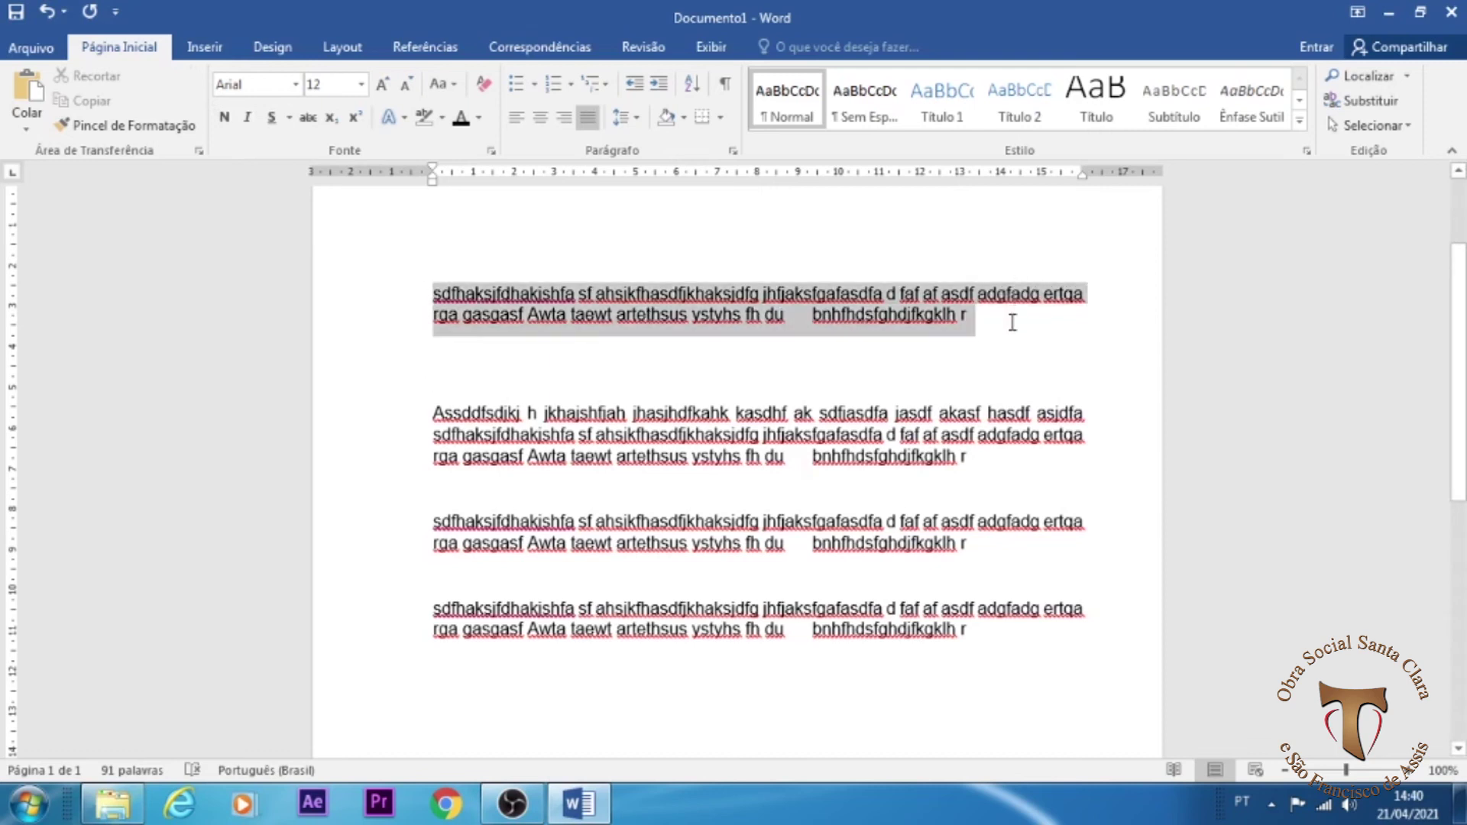
left_click(225, 121)
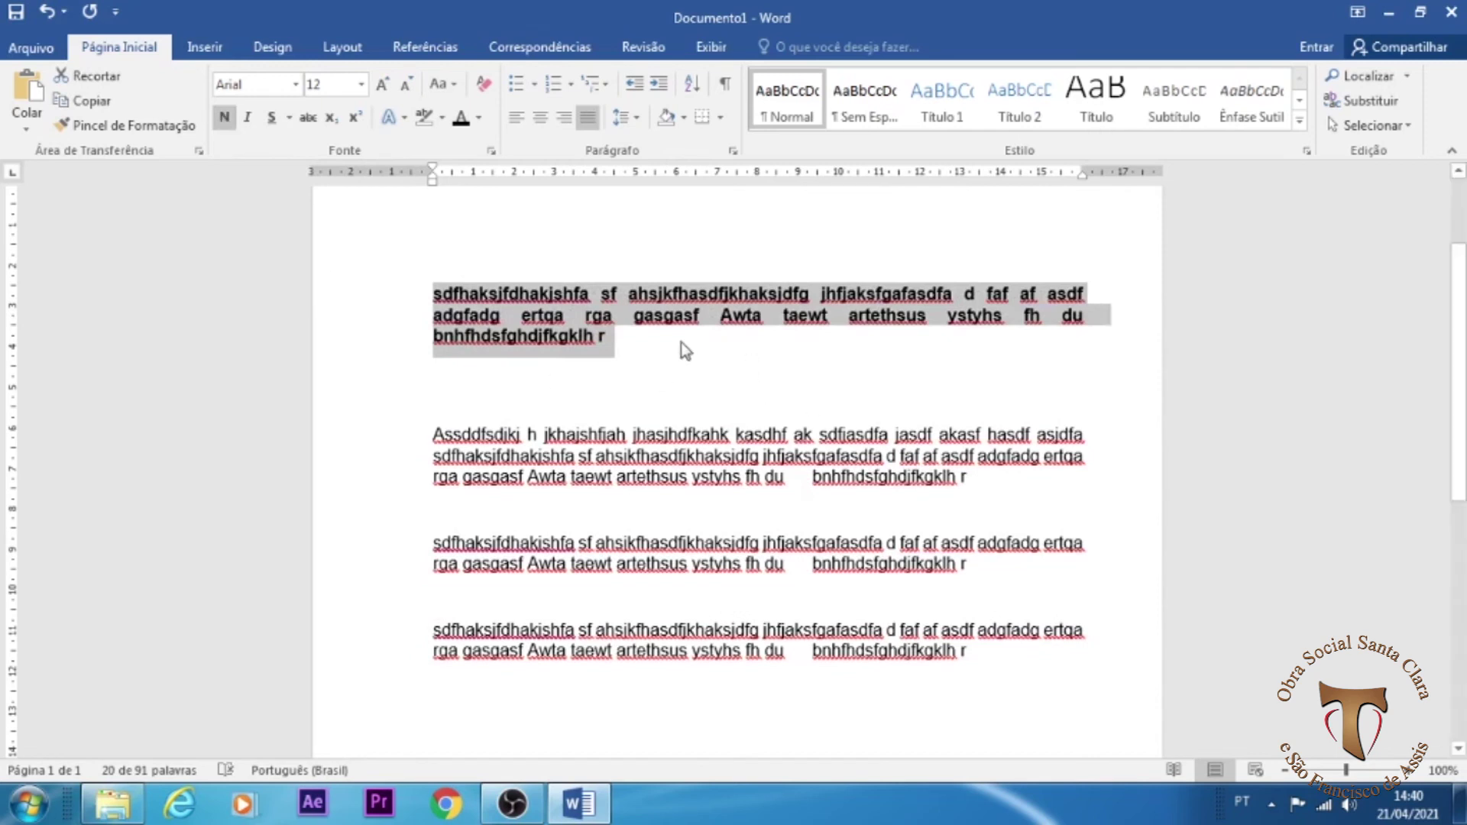
left_click(681, 342)
triple_click(569, 333)
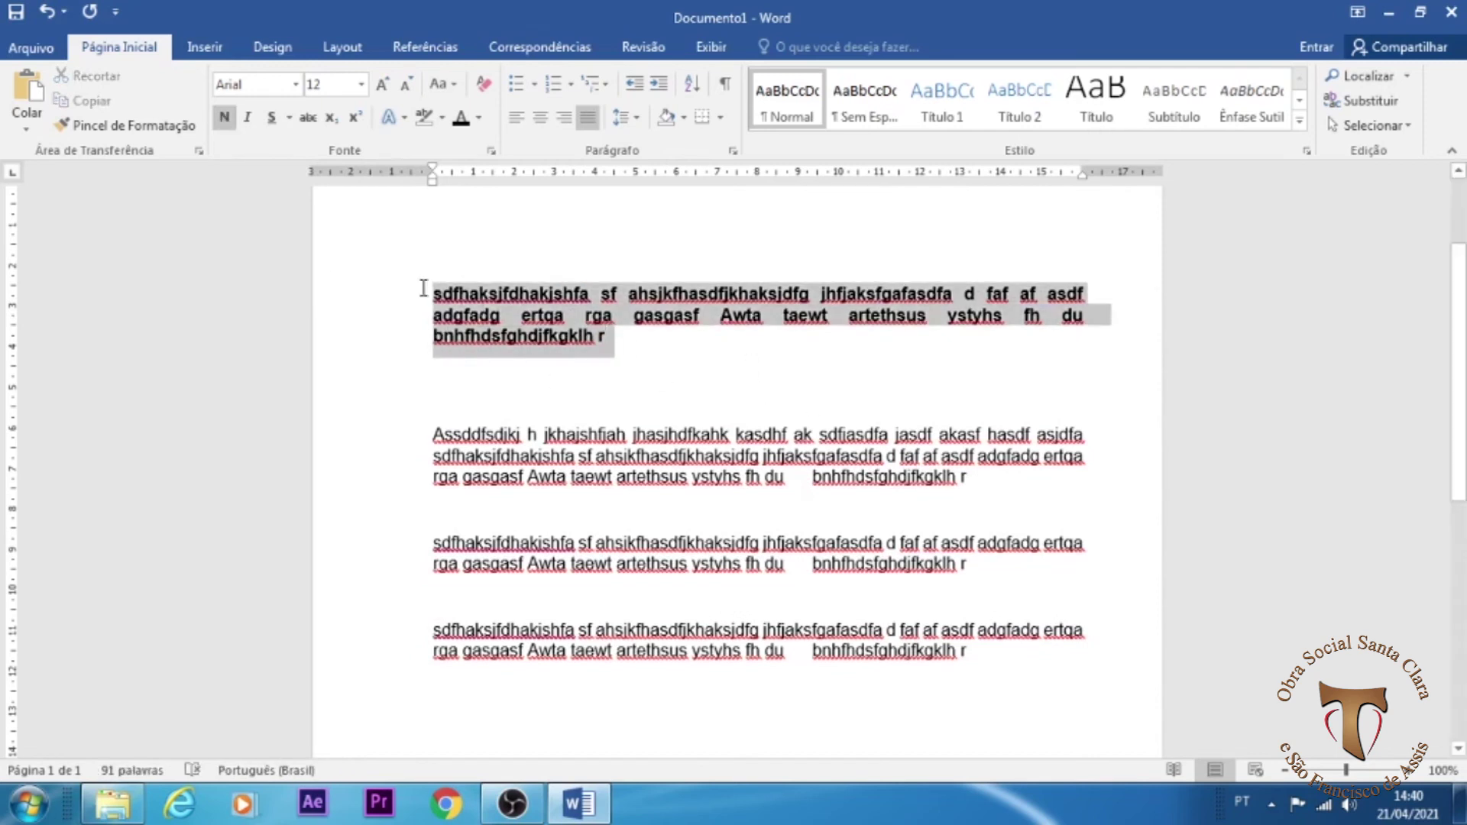
left_click(733, 337)
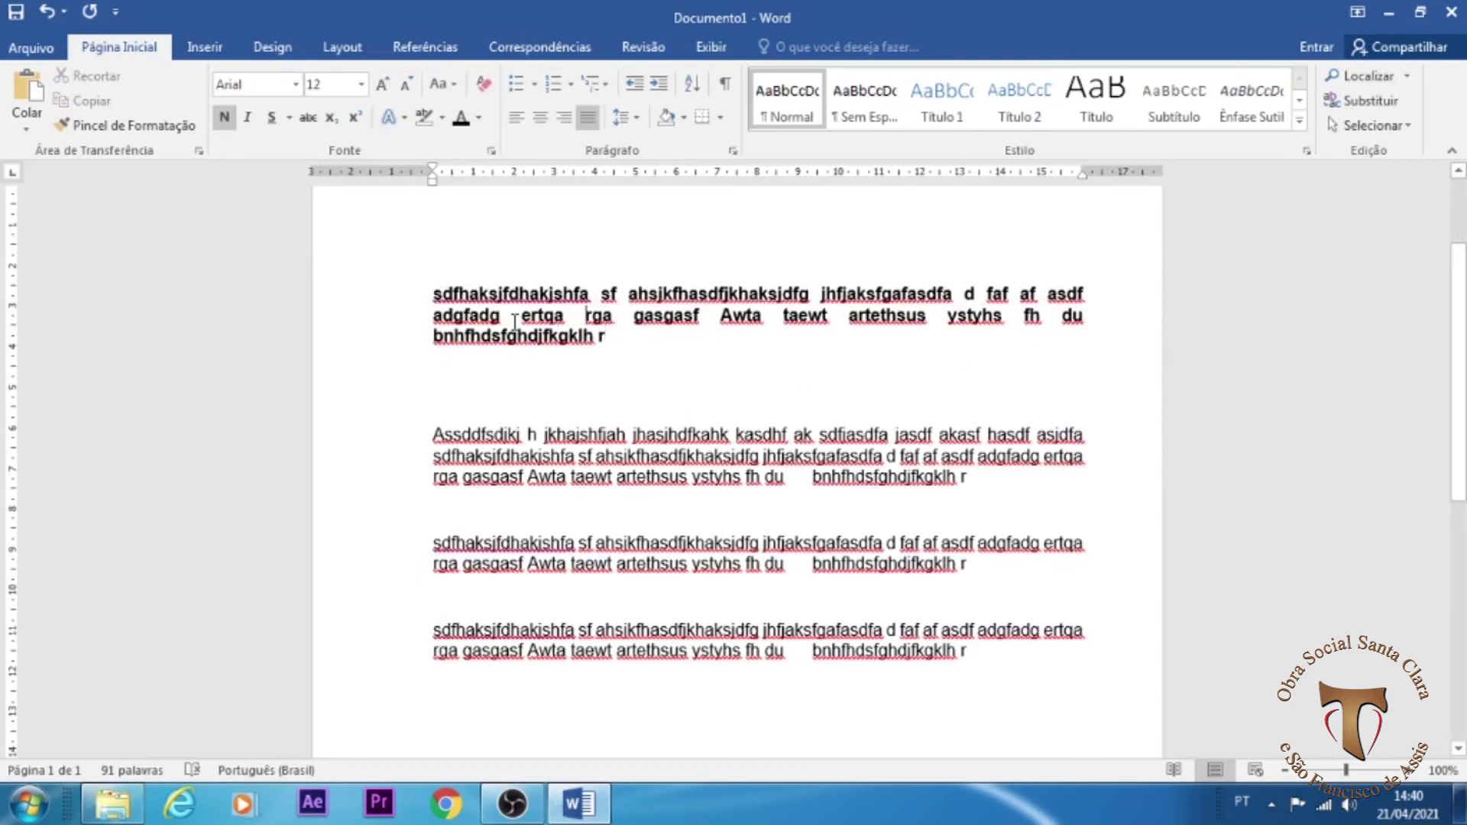
Step: Compare how the bold first block and its regular-weight copy fill and wrap across their lines
left_click_drag(430, 293, 894, 341)
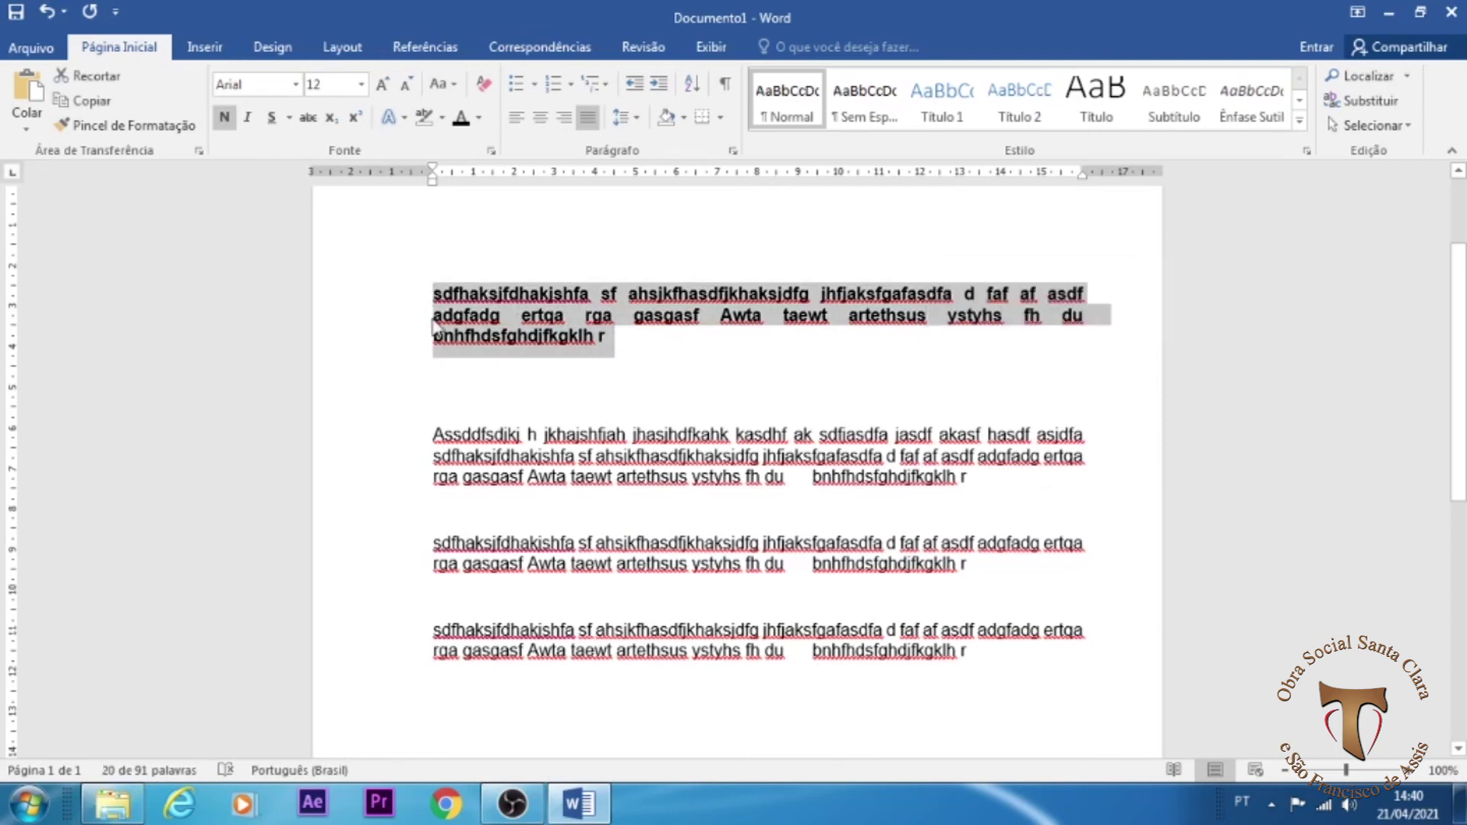
left_click_drag(433, 295, 434, 341)
left_click(518, 337)
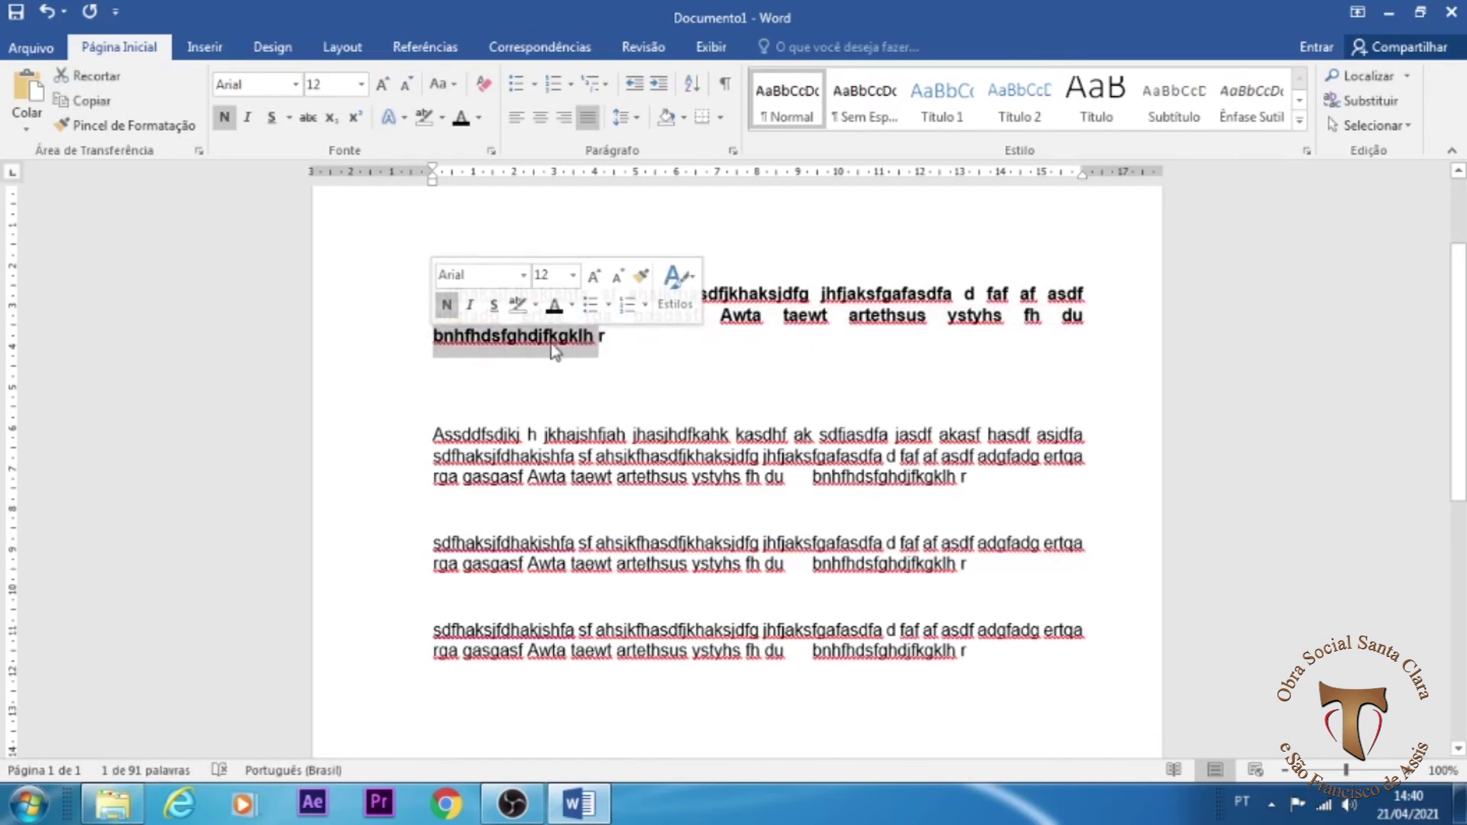
left_click(632, 348)
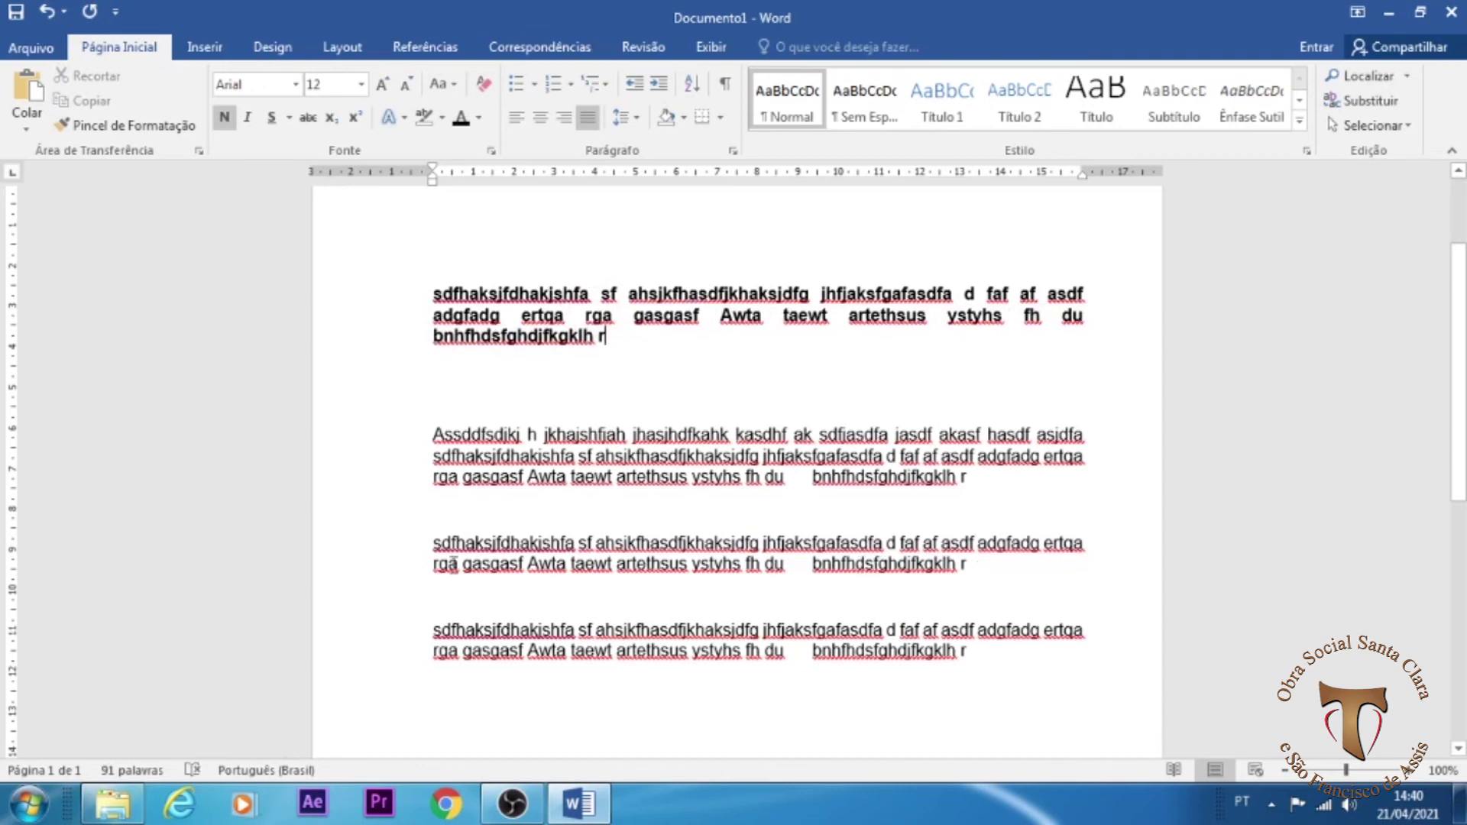
left_click_drag(446, 543, 1025, 570)
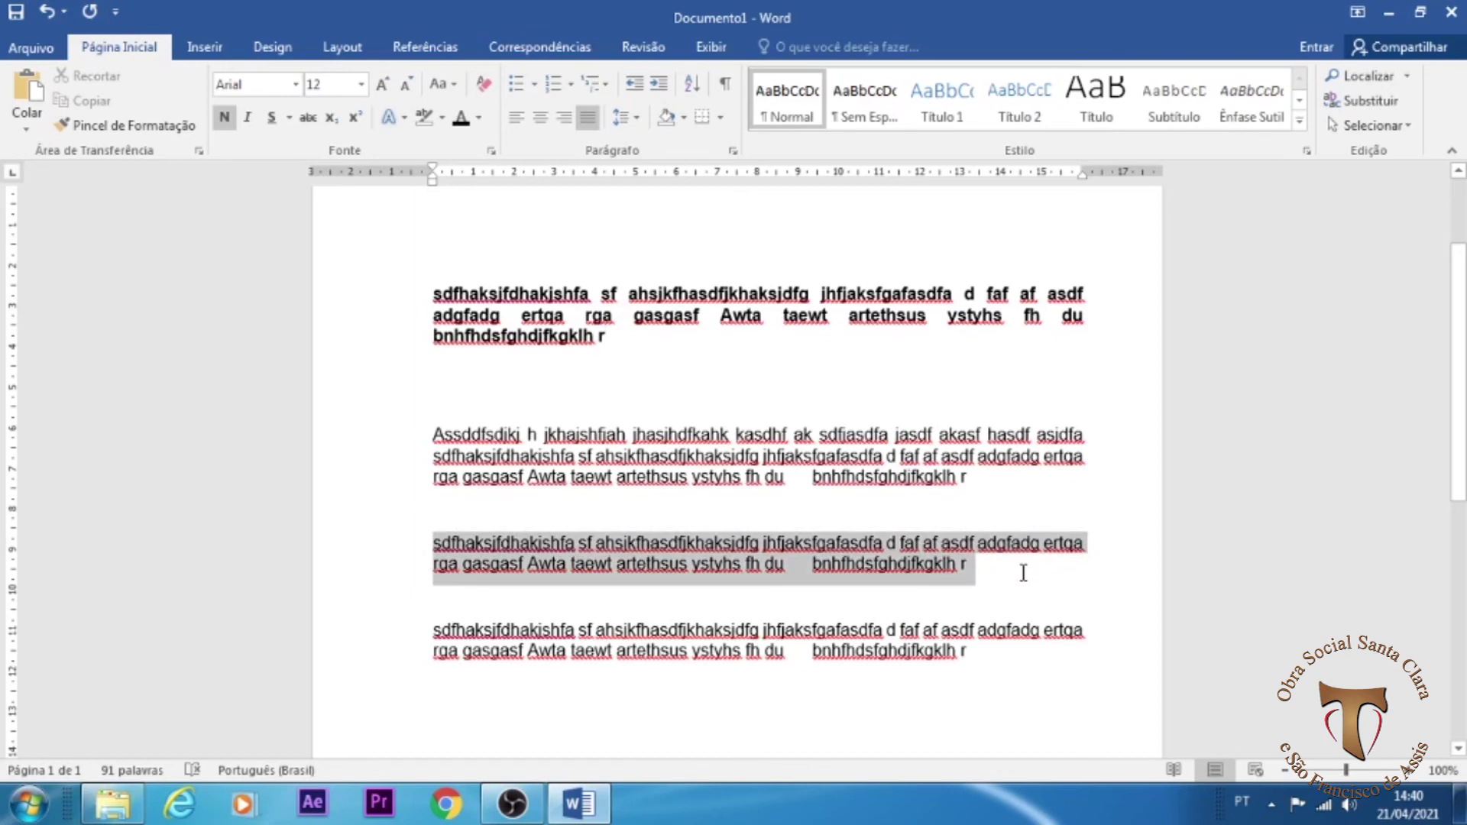
left_click(603, 334)
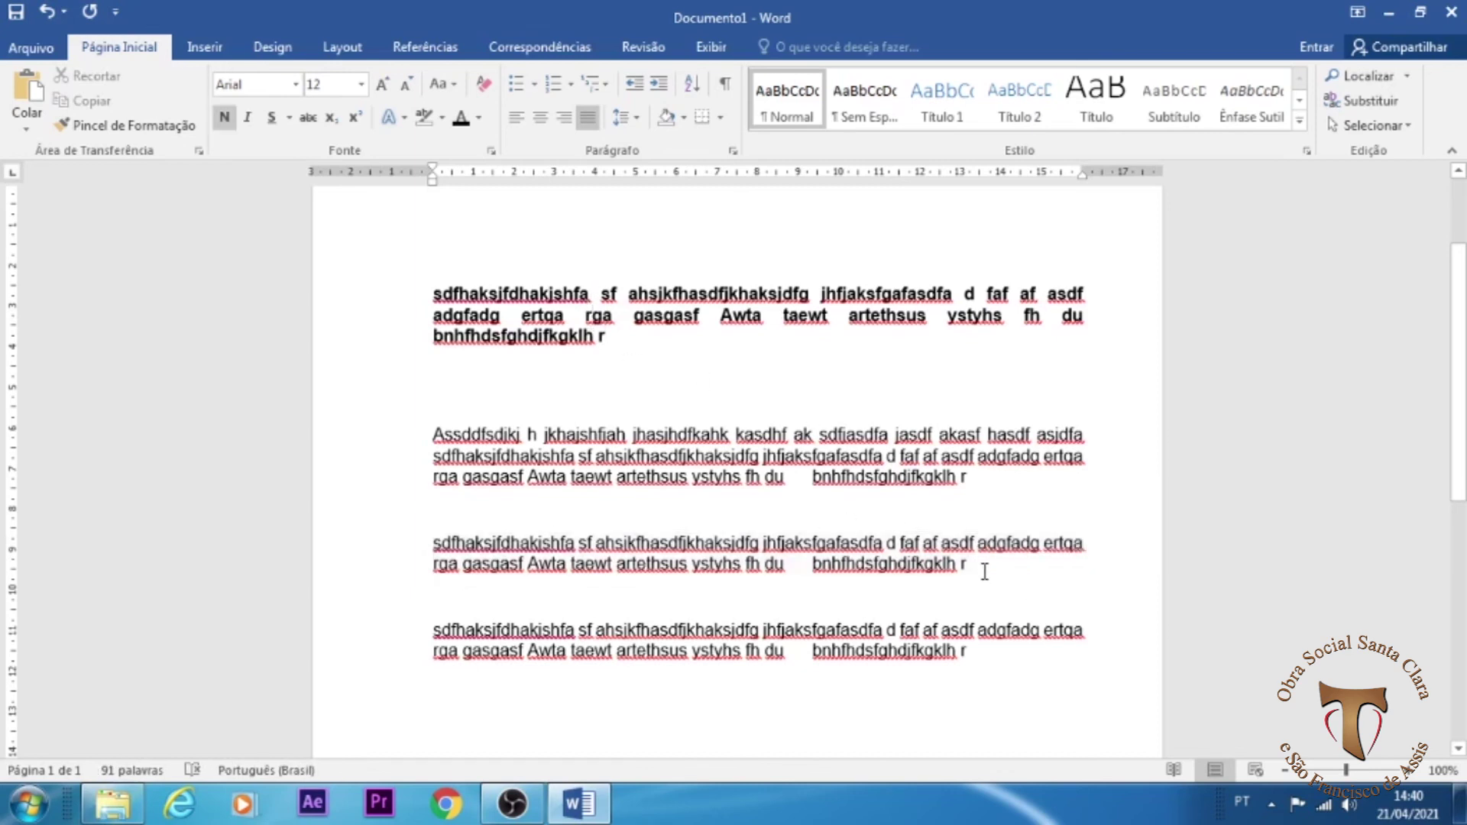
left_click_drag(985, 576, 642, 527)
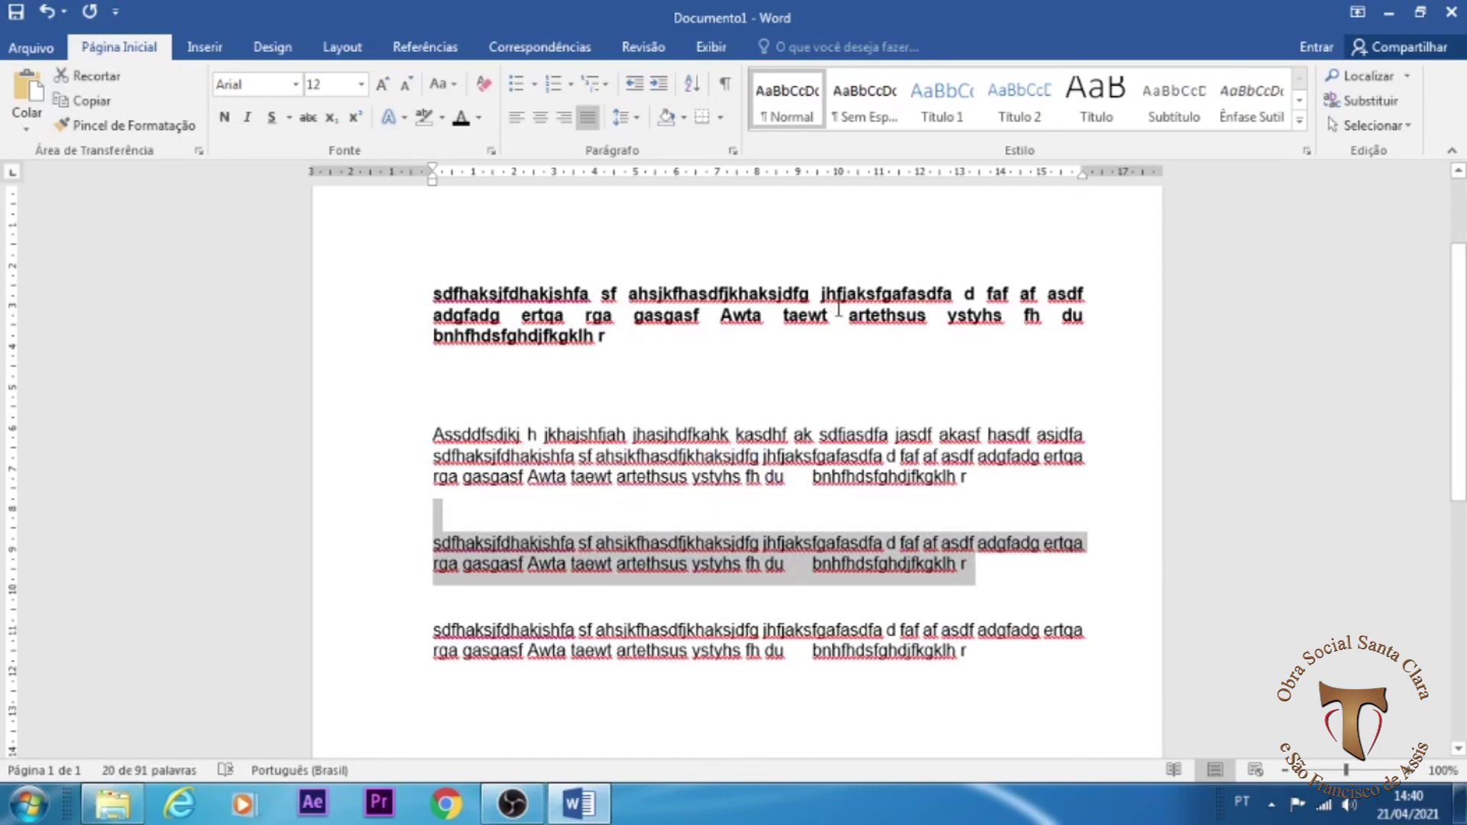
left_click(552, 564)
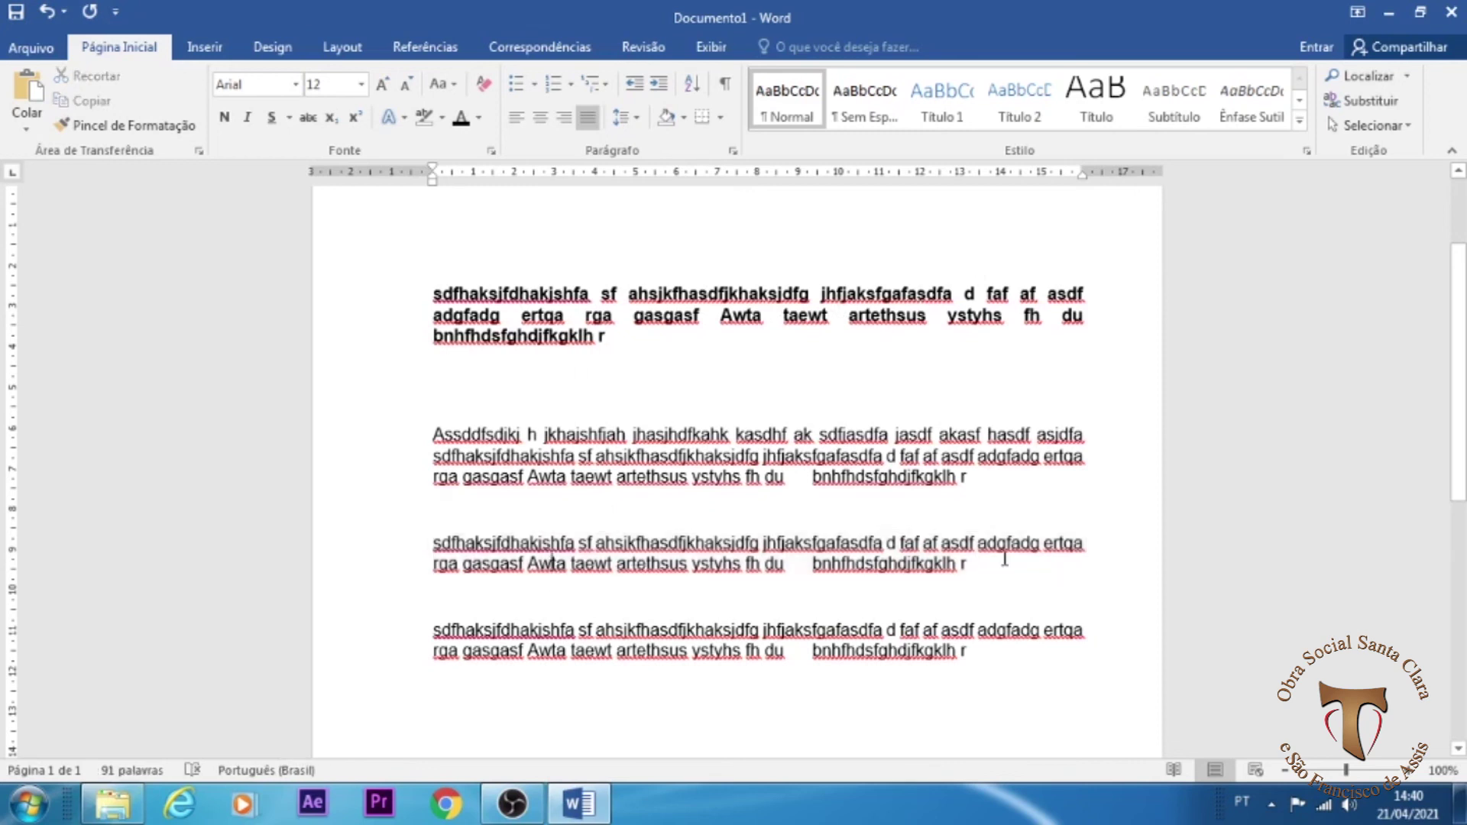
left_click_drag(814, 564, 976, 567)
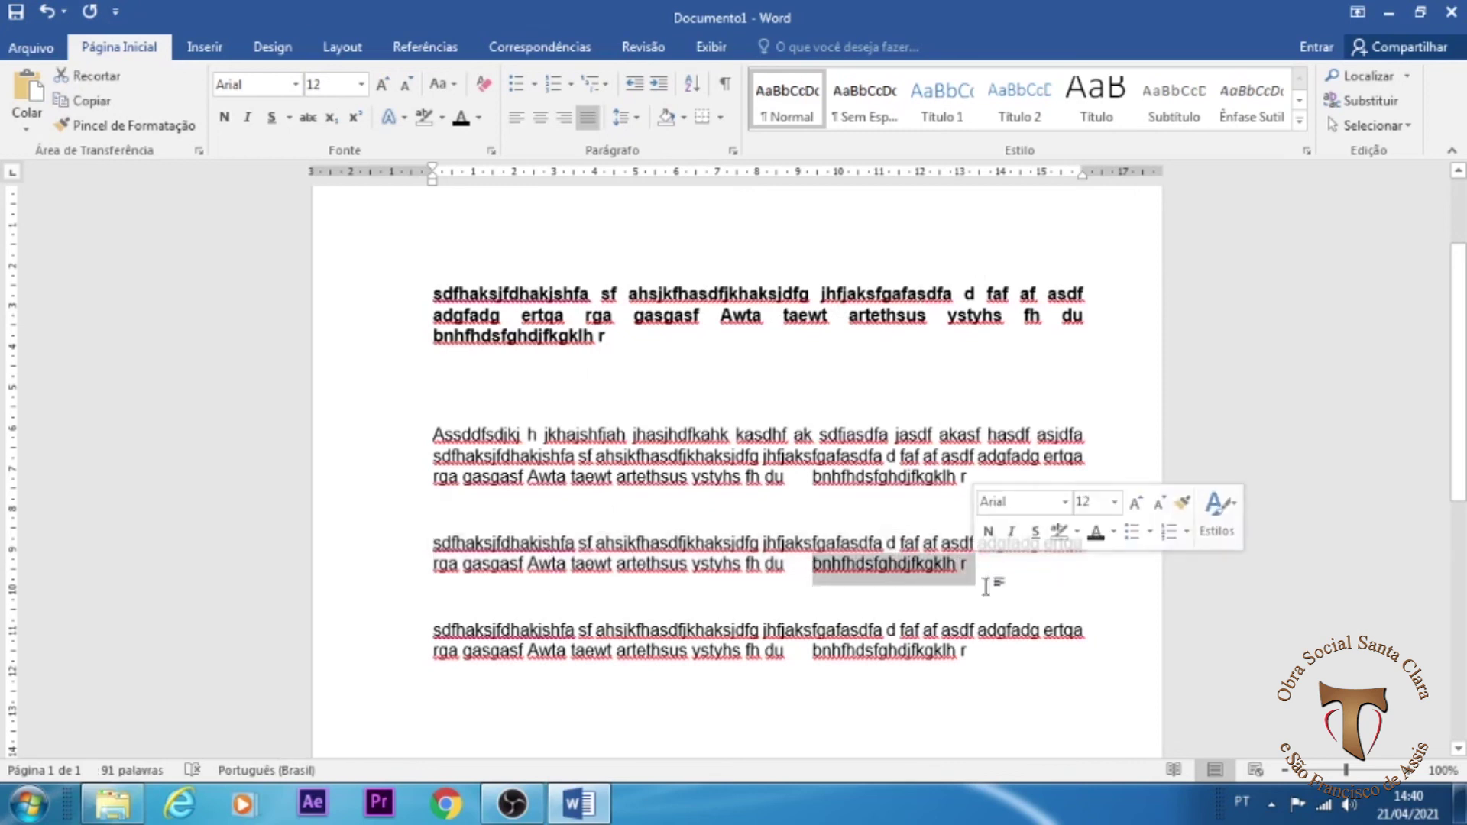
left_click(441, 588)
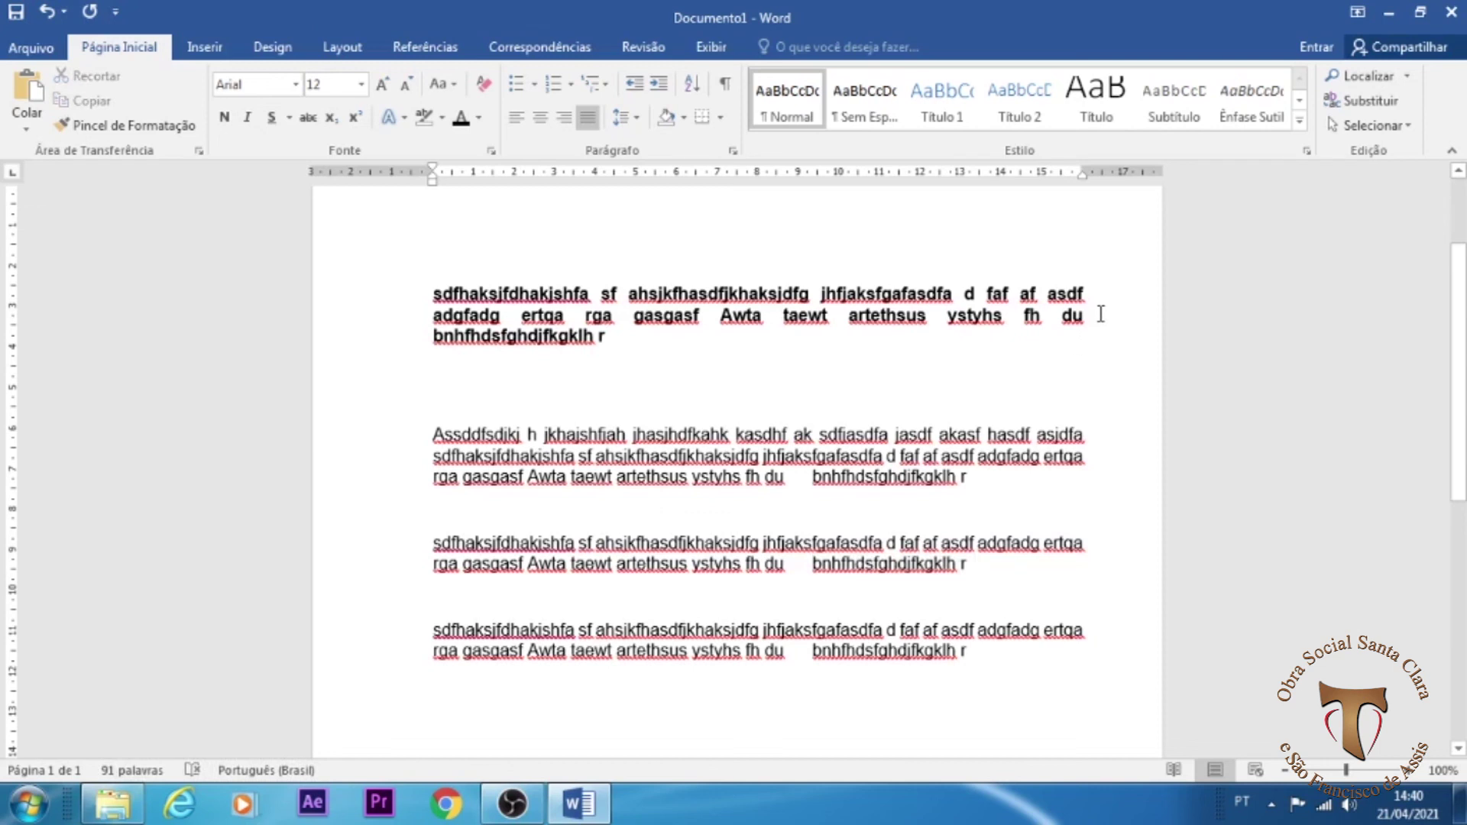
left_click_drag(1098, 312, 301, 314)
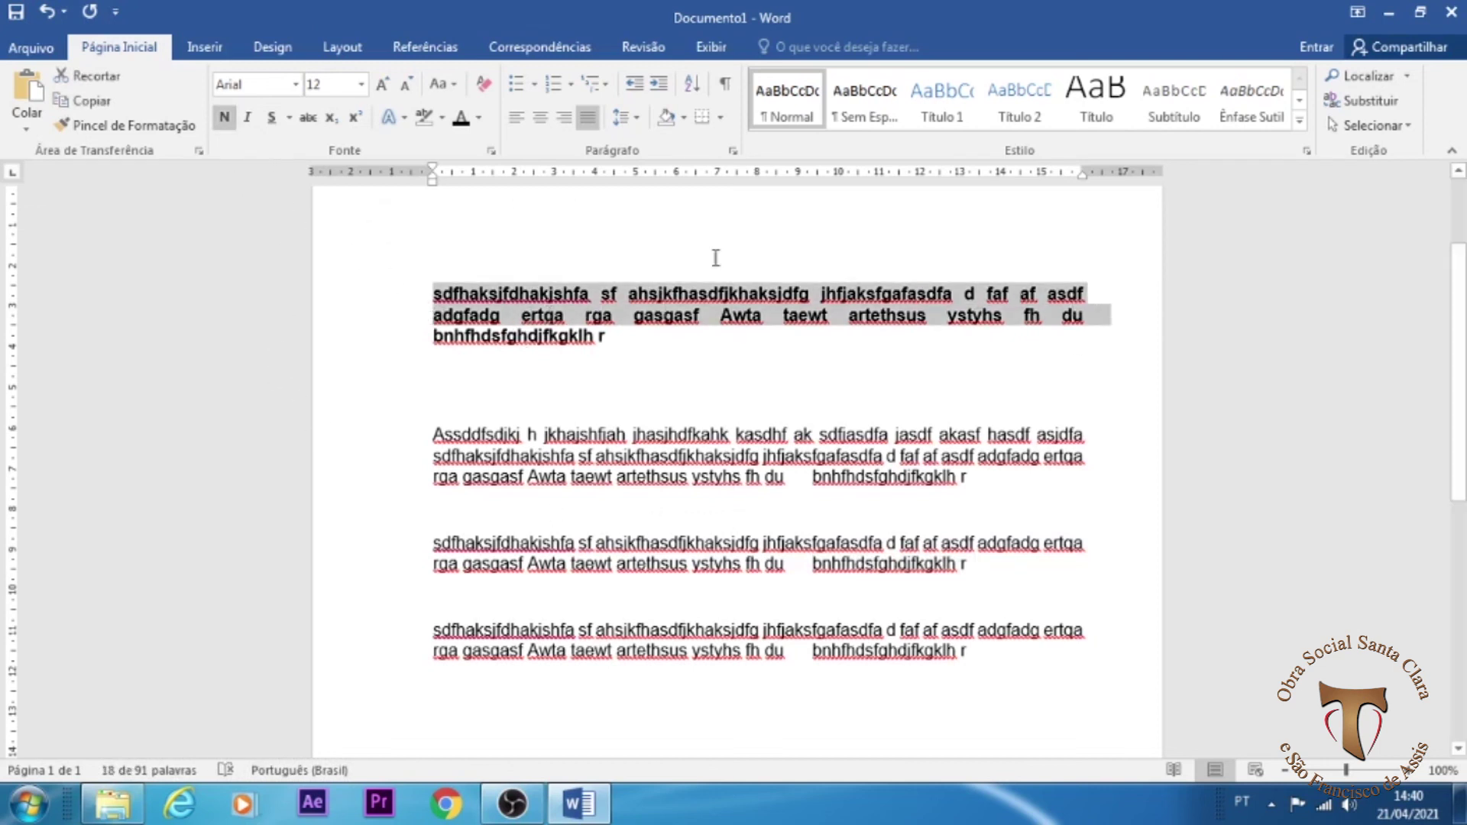
Step: Italicize the three-line second paragraph beginning with "Assddfsdjkj"
left_click_drag(434, 439, 979, 481)
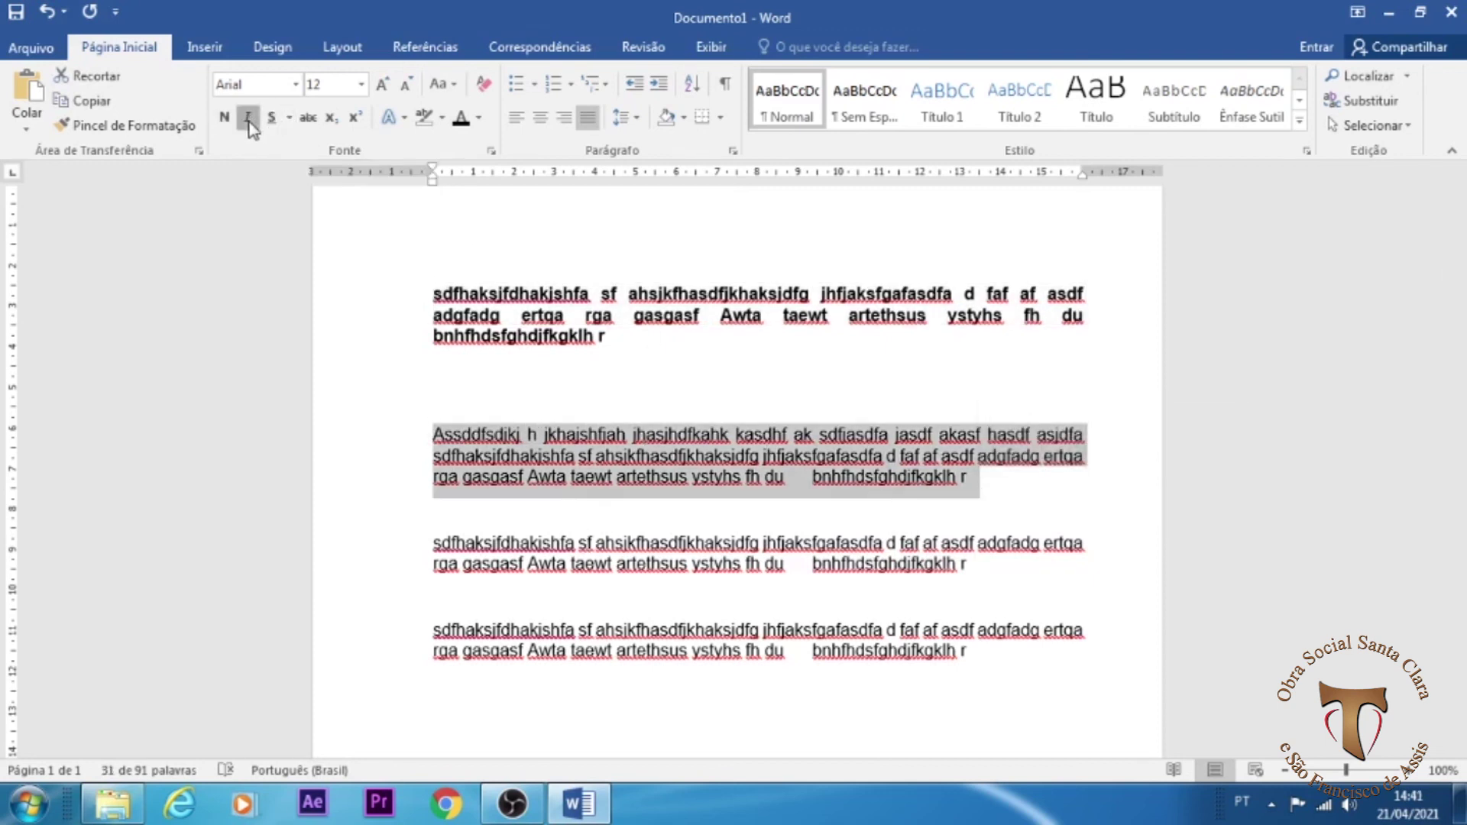
left_click(249, 119)
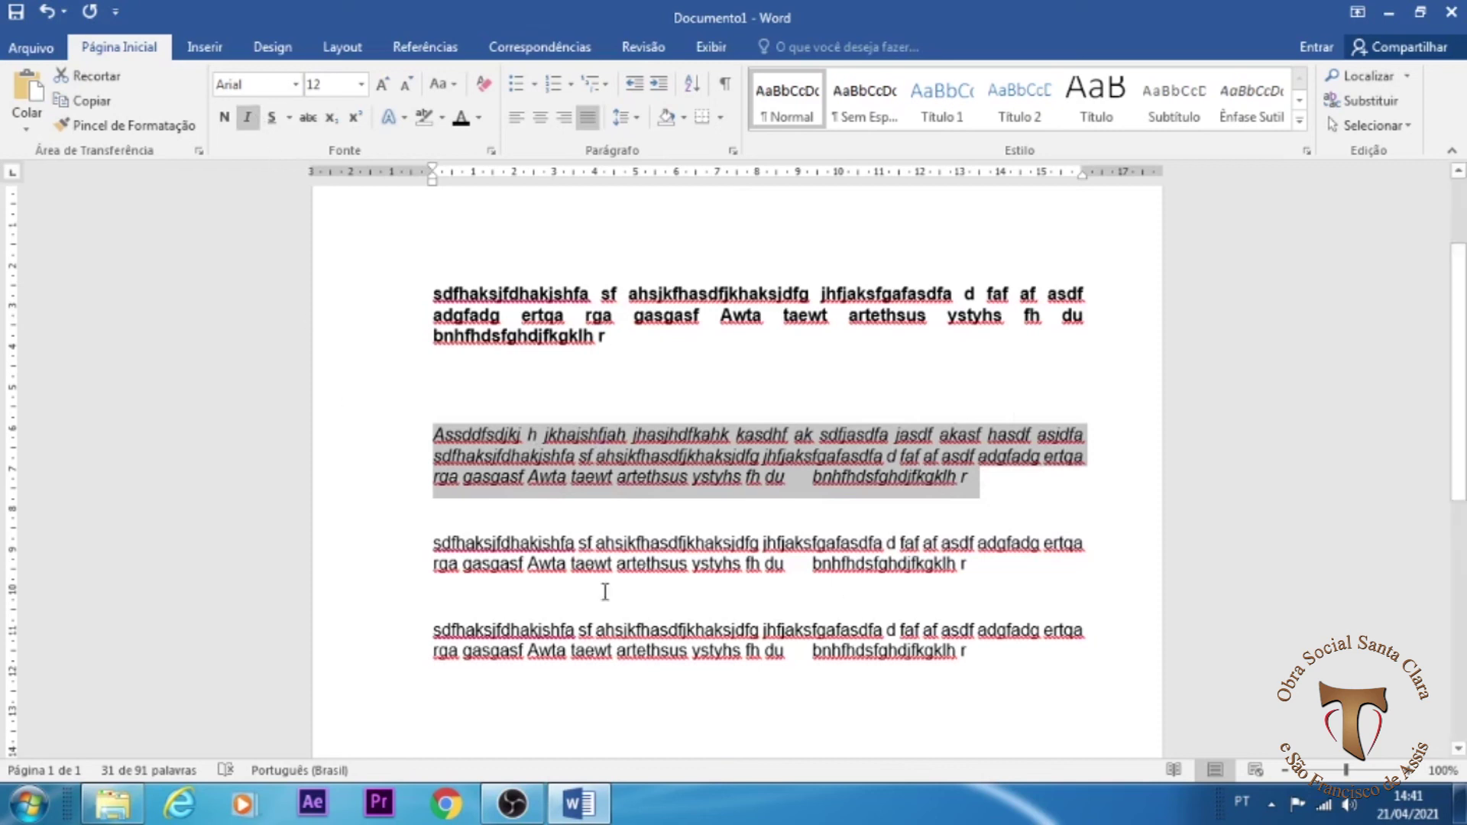
Step: Try a thick underline on the third text block, the two lines below the italic paragraph, and remove it
left_click_drag(436, 533, 1012, 566)
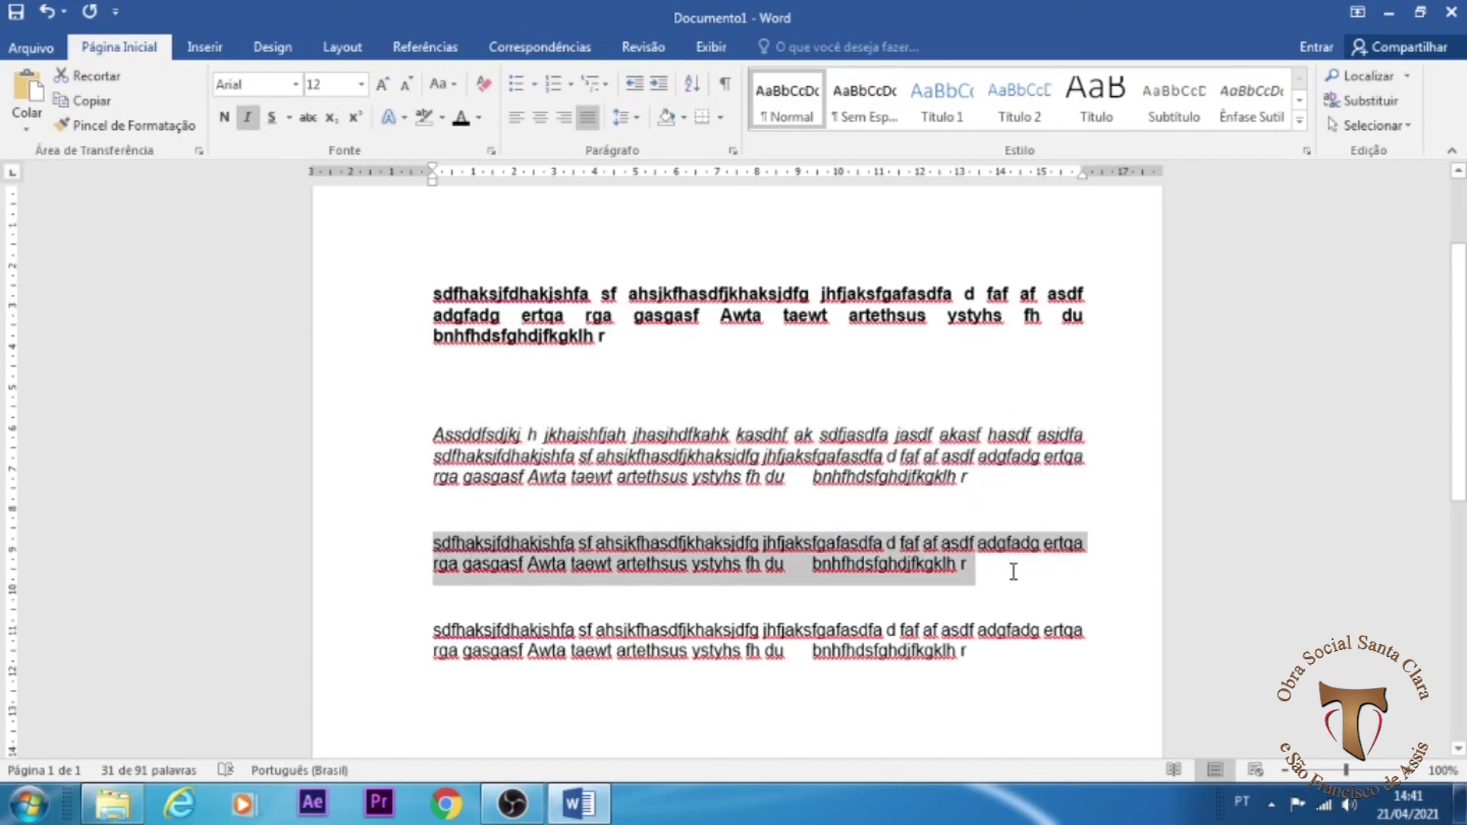
left_click(272, 120)
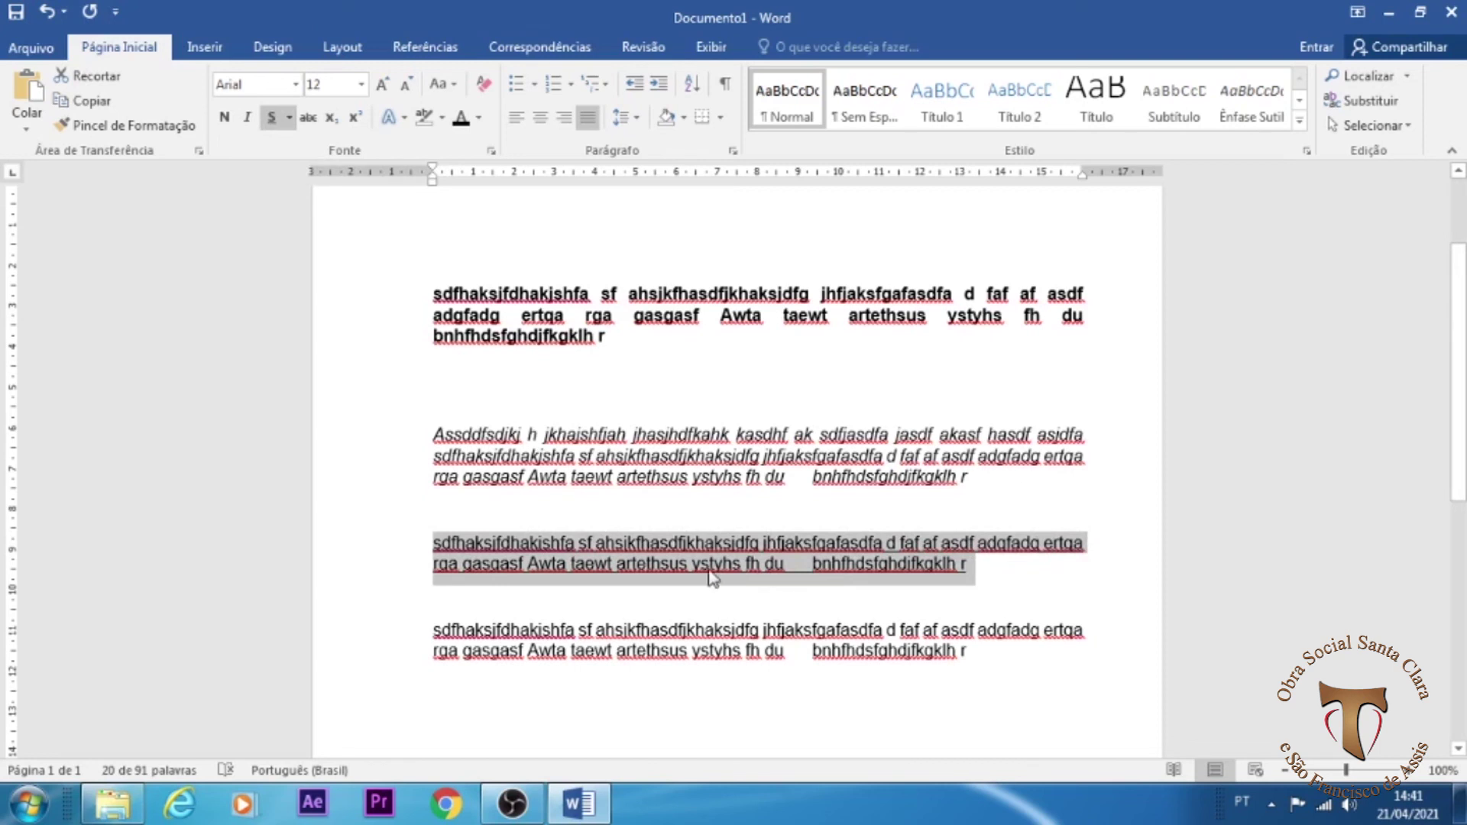
left_click(291, 119)
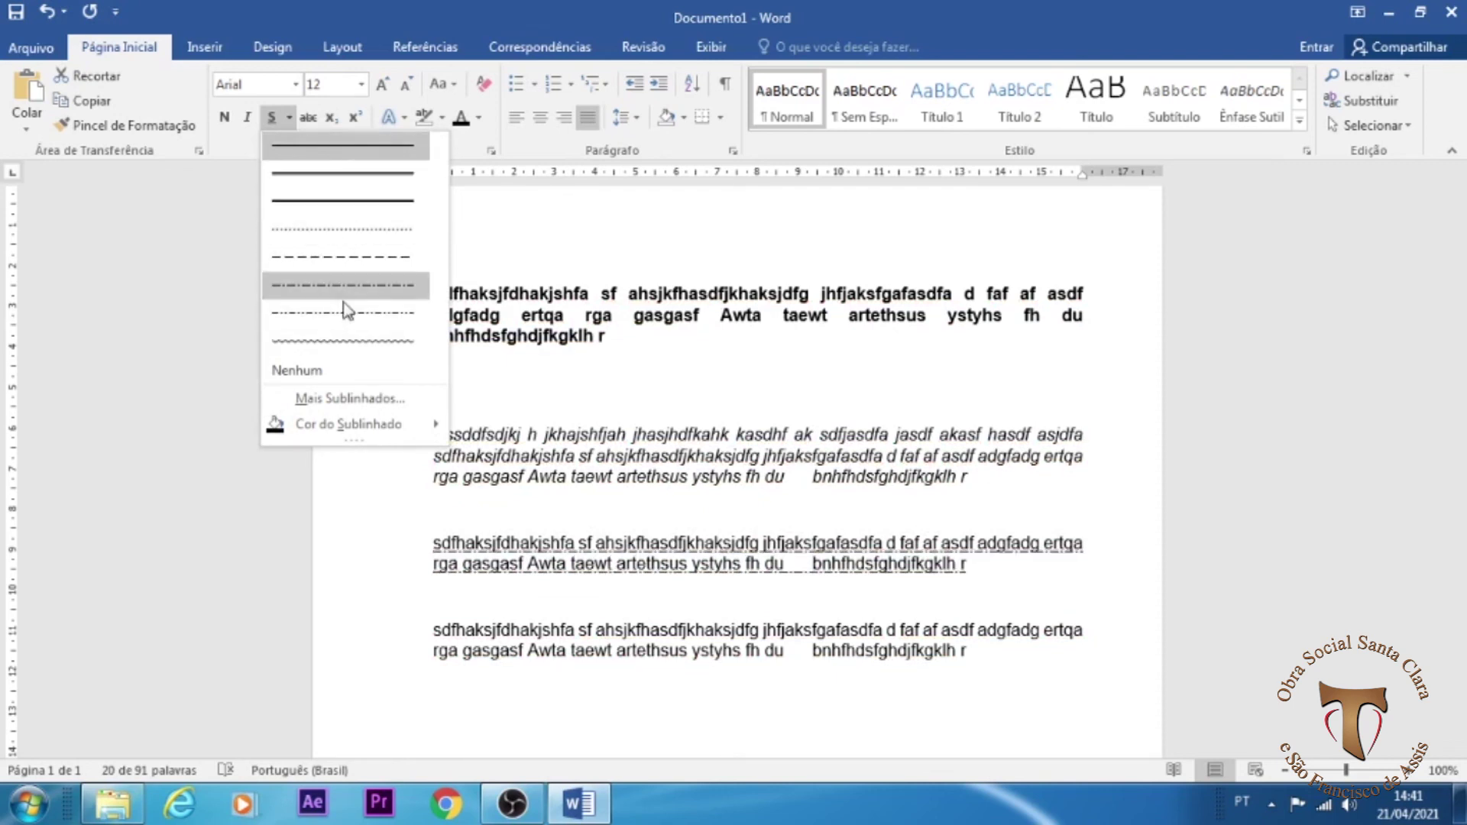
left_click(368, 203)
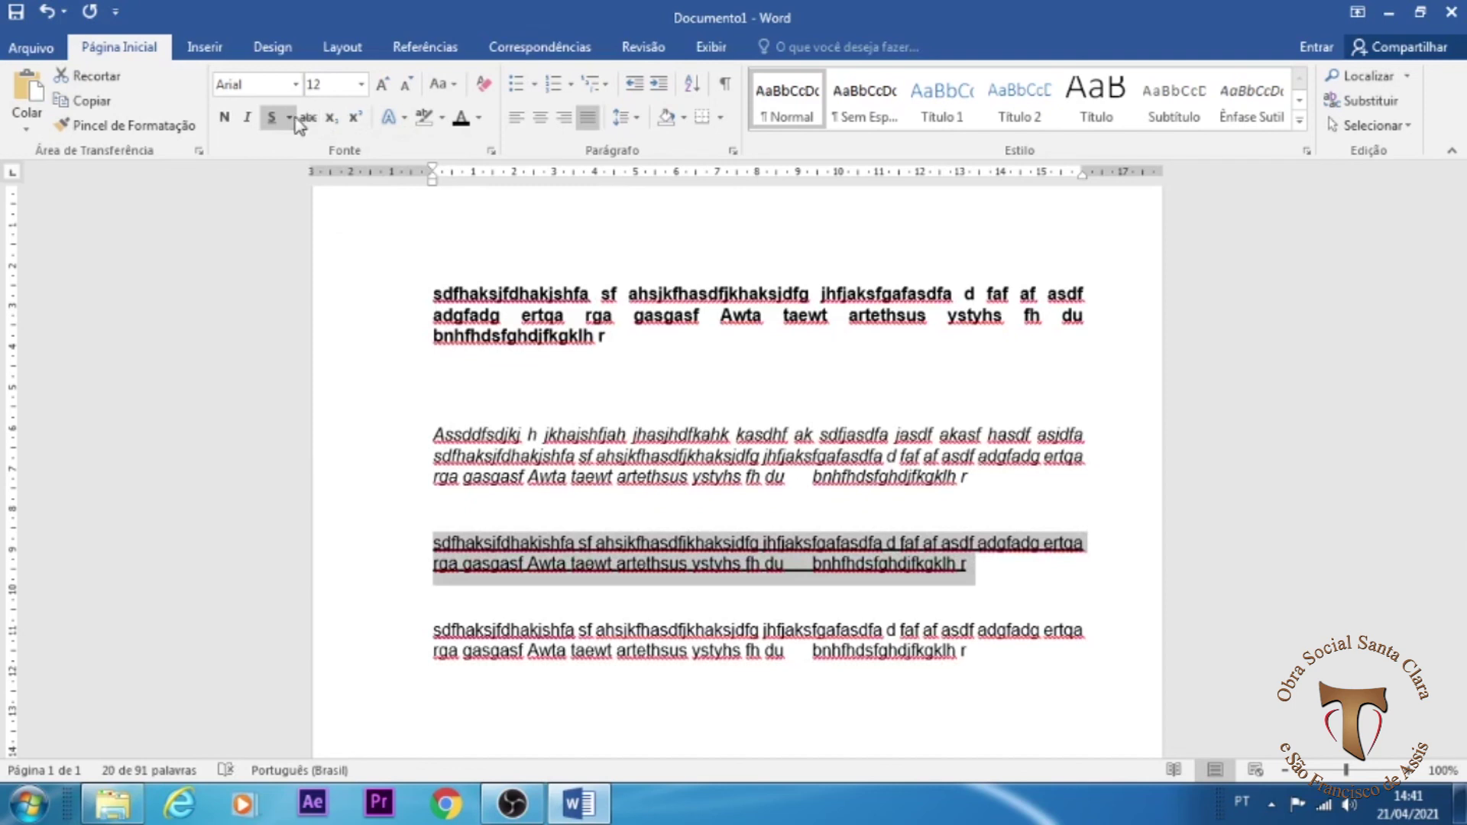
left_click(289, 118)
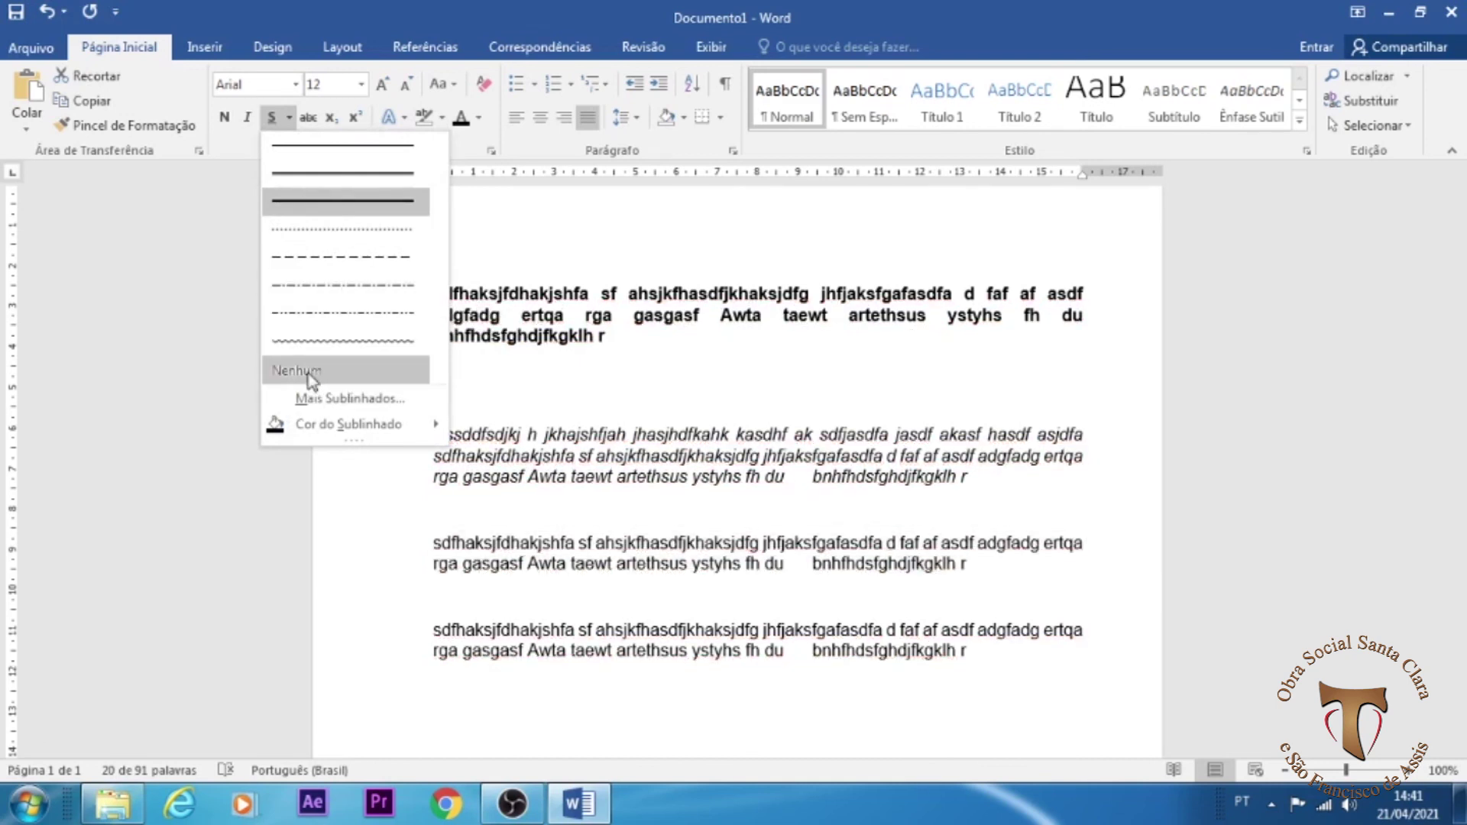
left_click(356, 374)
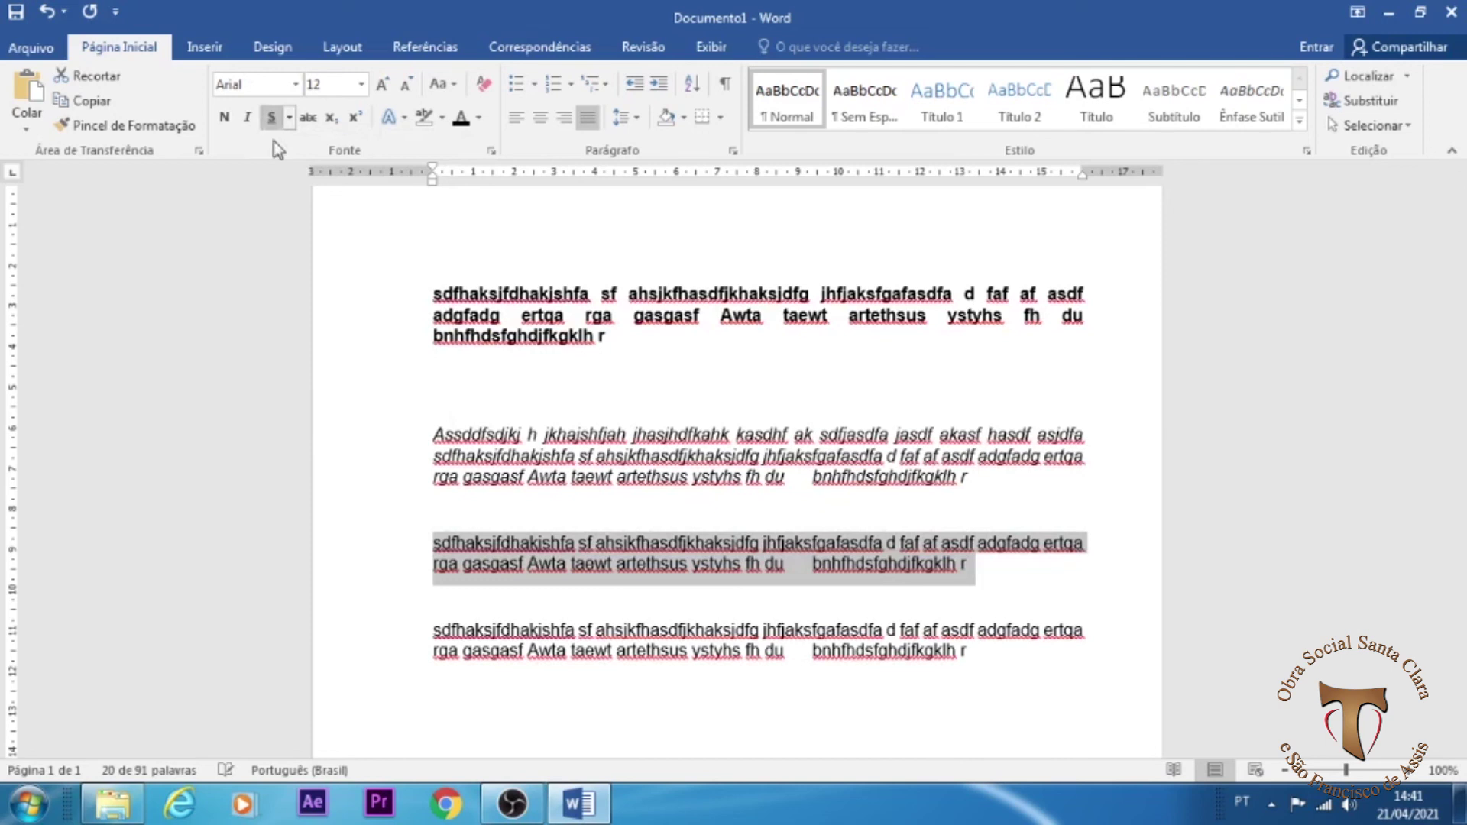
Step: Apply a single underline to the third text block, clear the selection, and take the underline off again
left_click(289, 117)
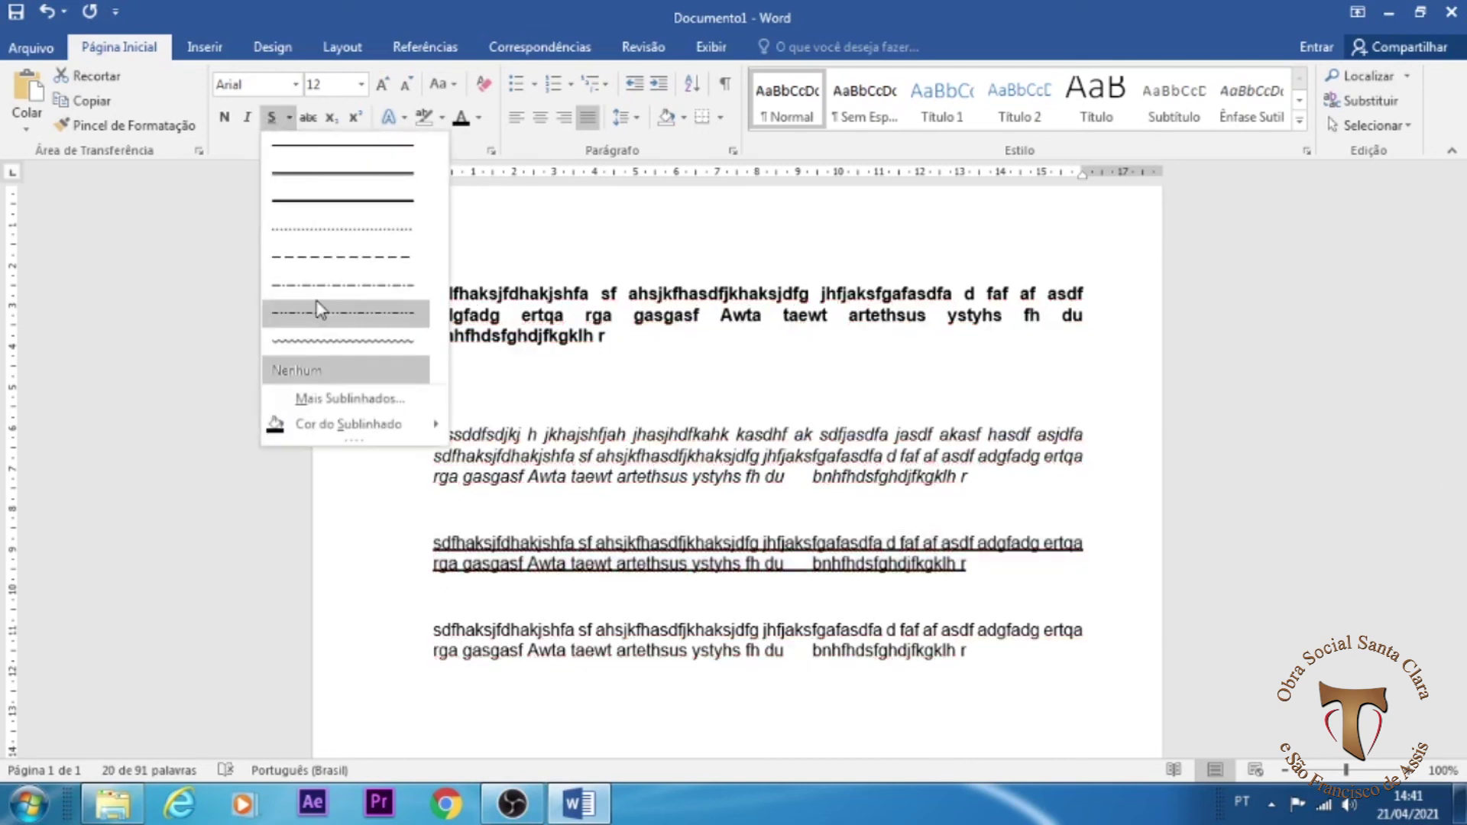
left_click(332, 146)
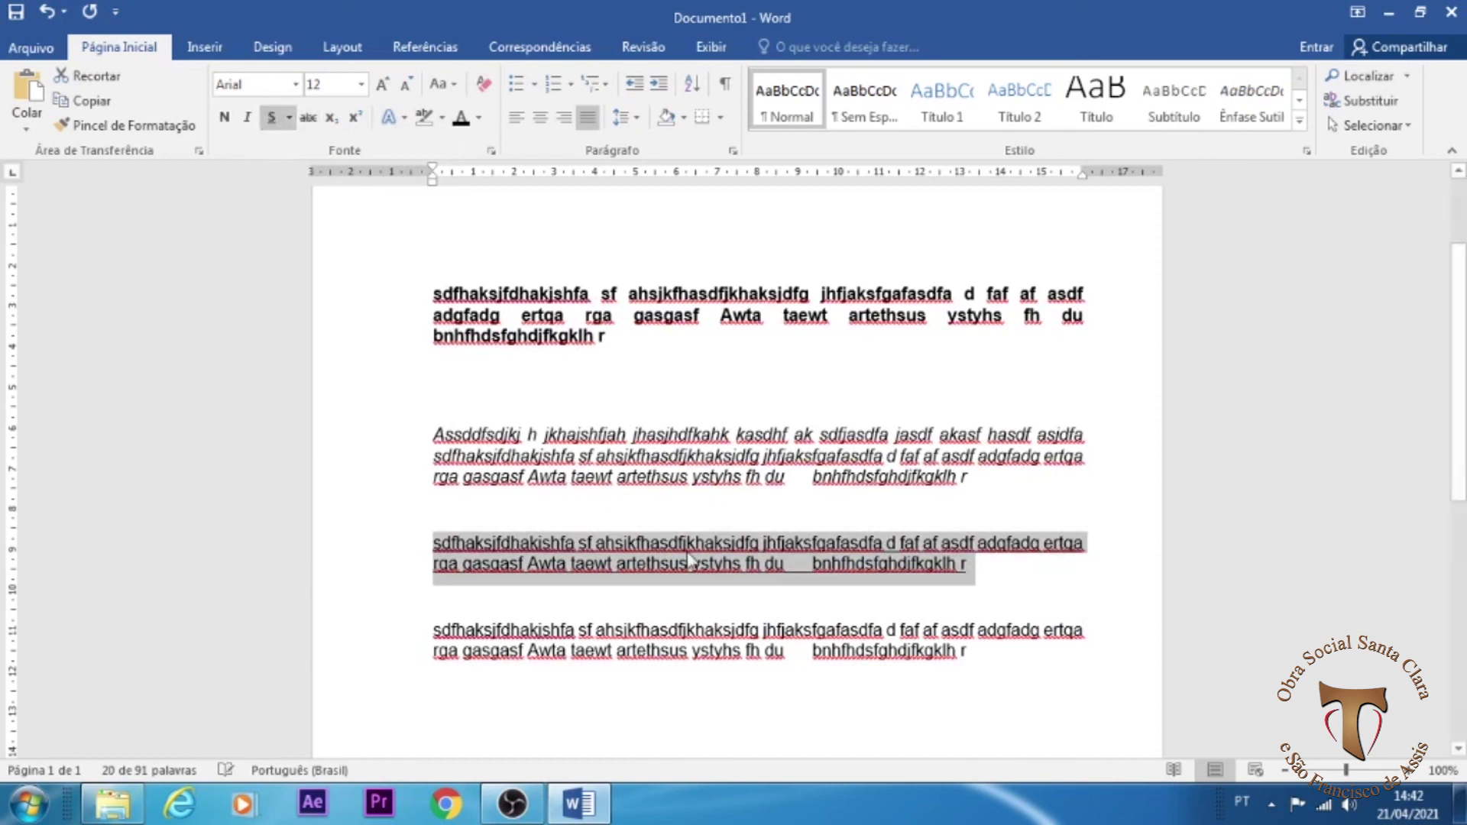
left_click(986, 570)
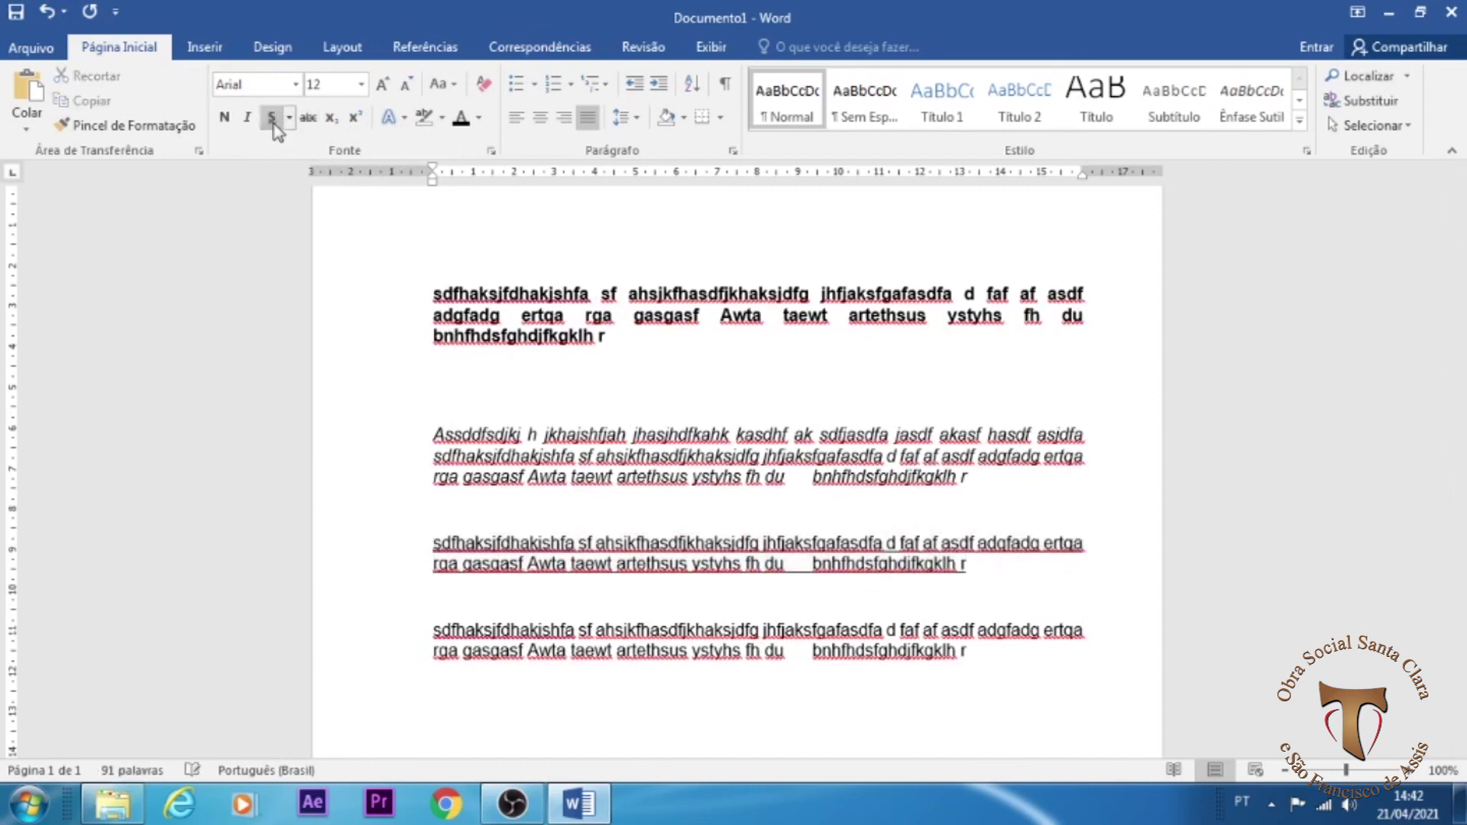
left_click_drag(979, 573, 344, 535)
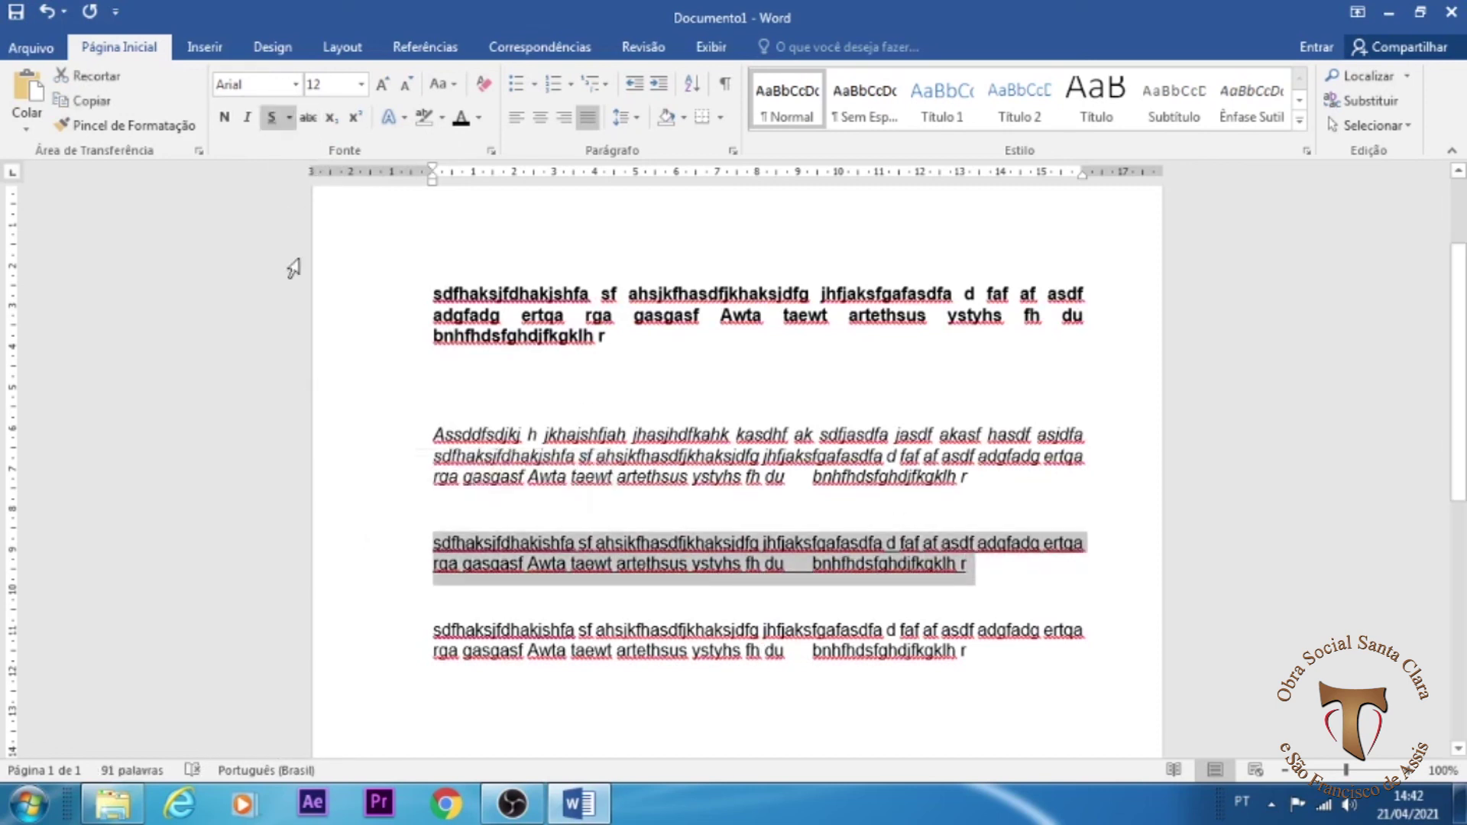
left_click(851, 544)
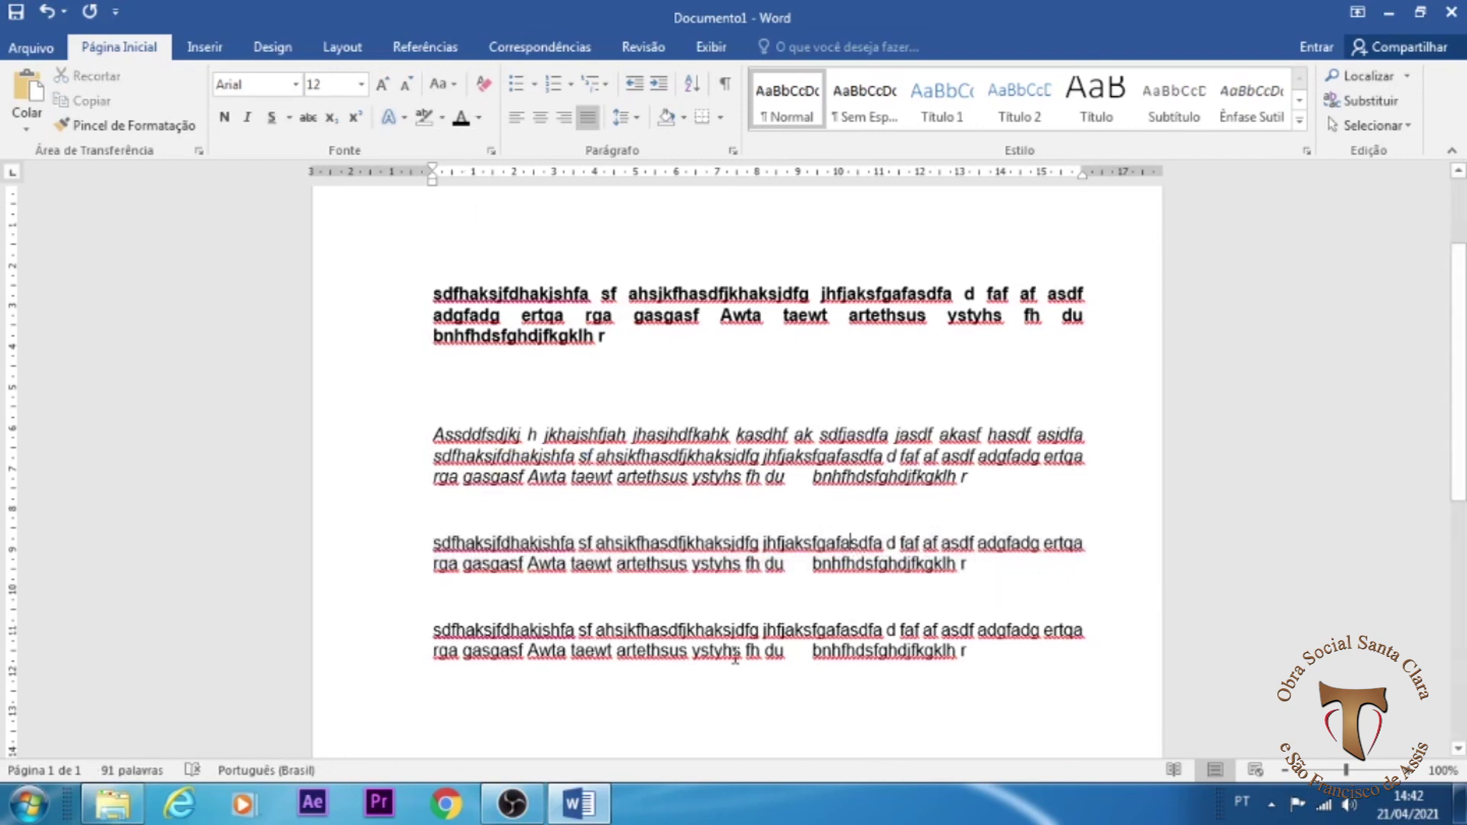
Step: Give the third text block a single solid underline and clear the selection
left_click_drag(427, 543, 974, 569)
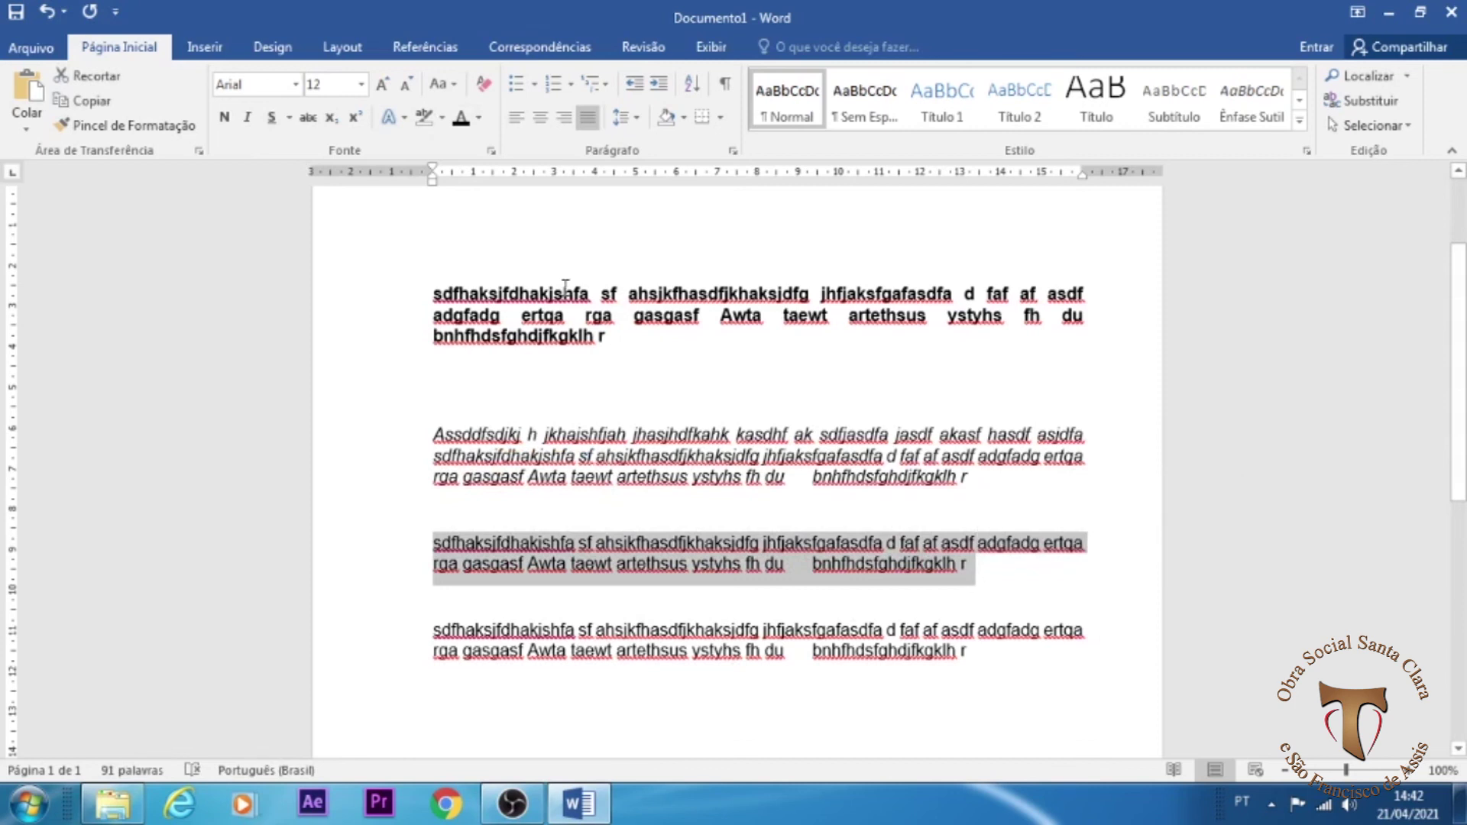
left_click(288, 124)
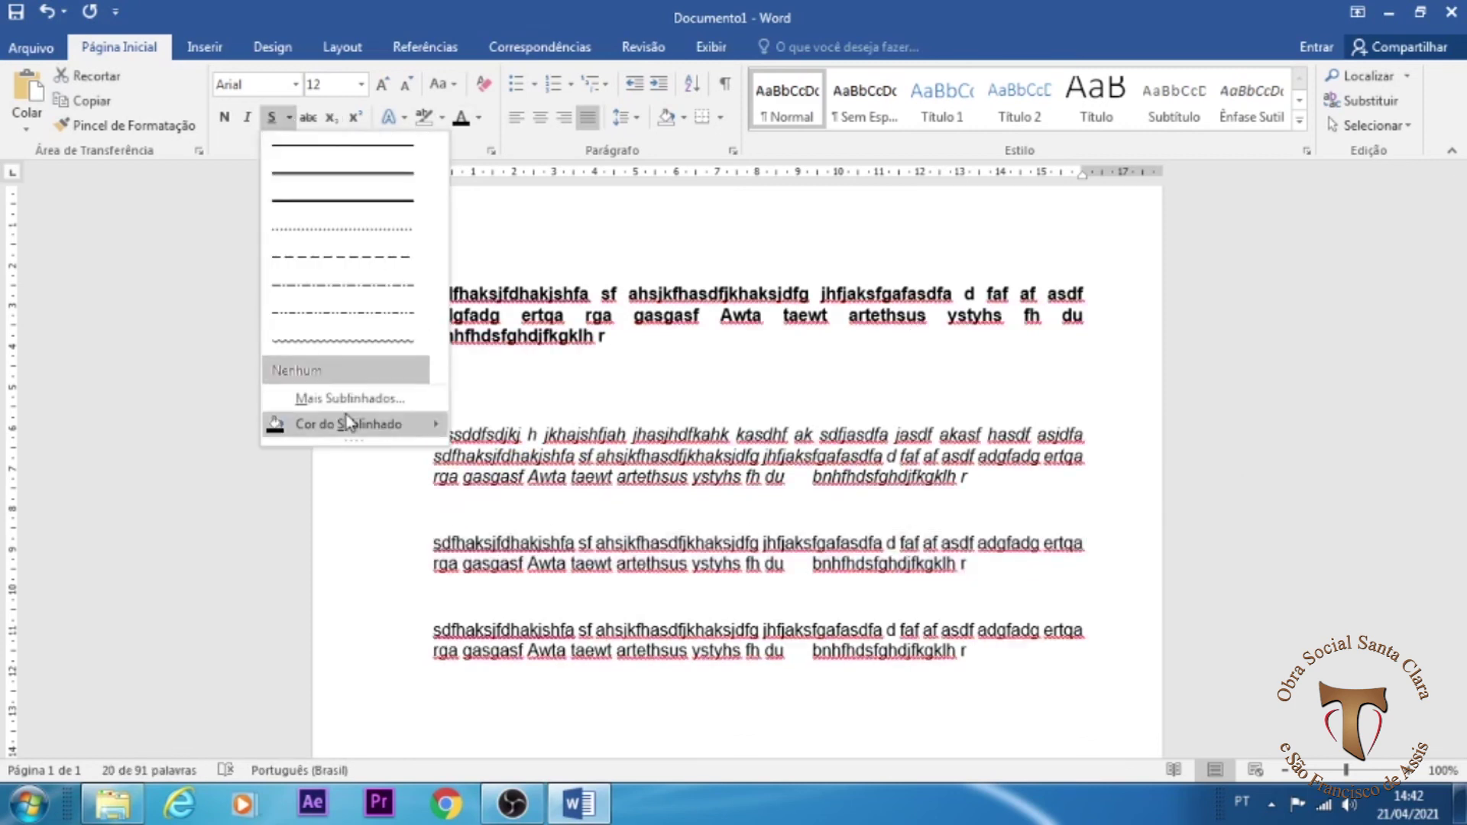
left_click(329, 372)
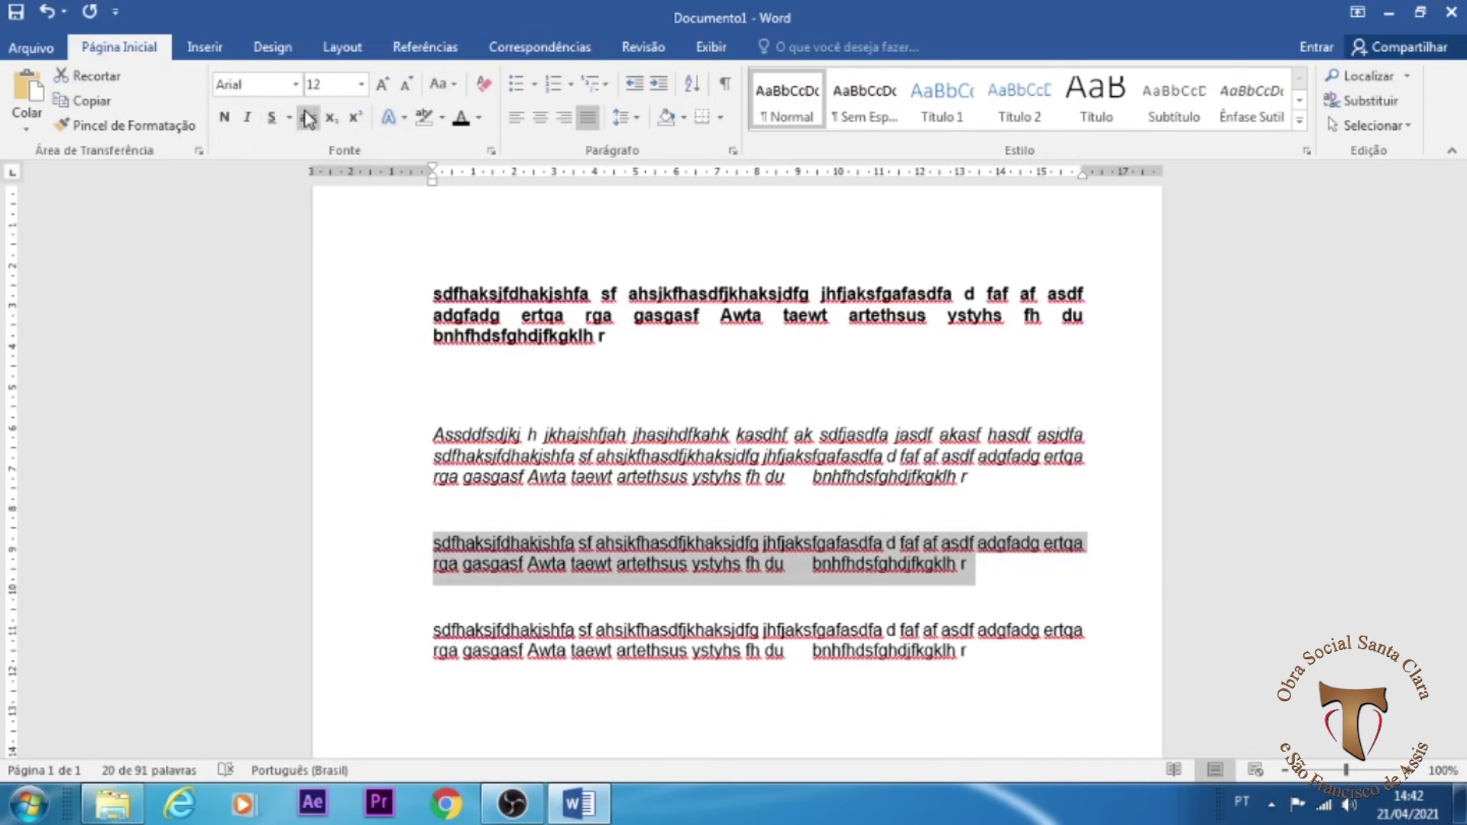
left_click(290, 117)
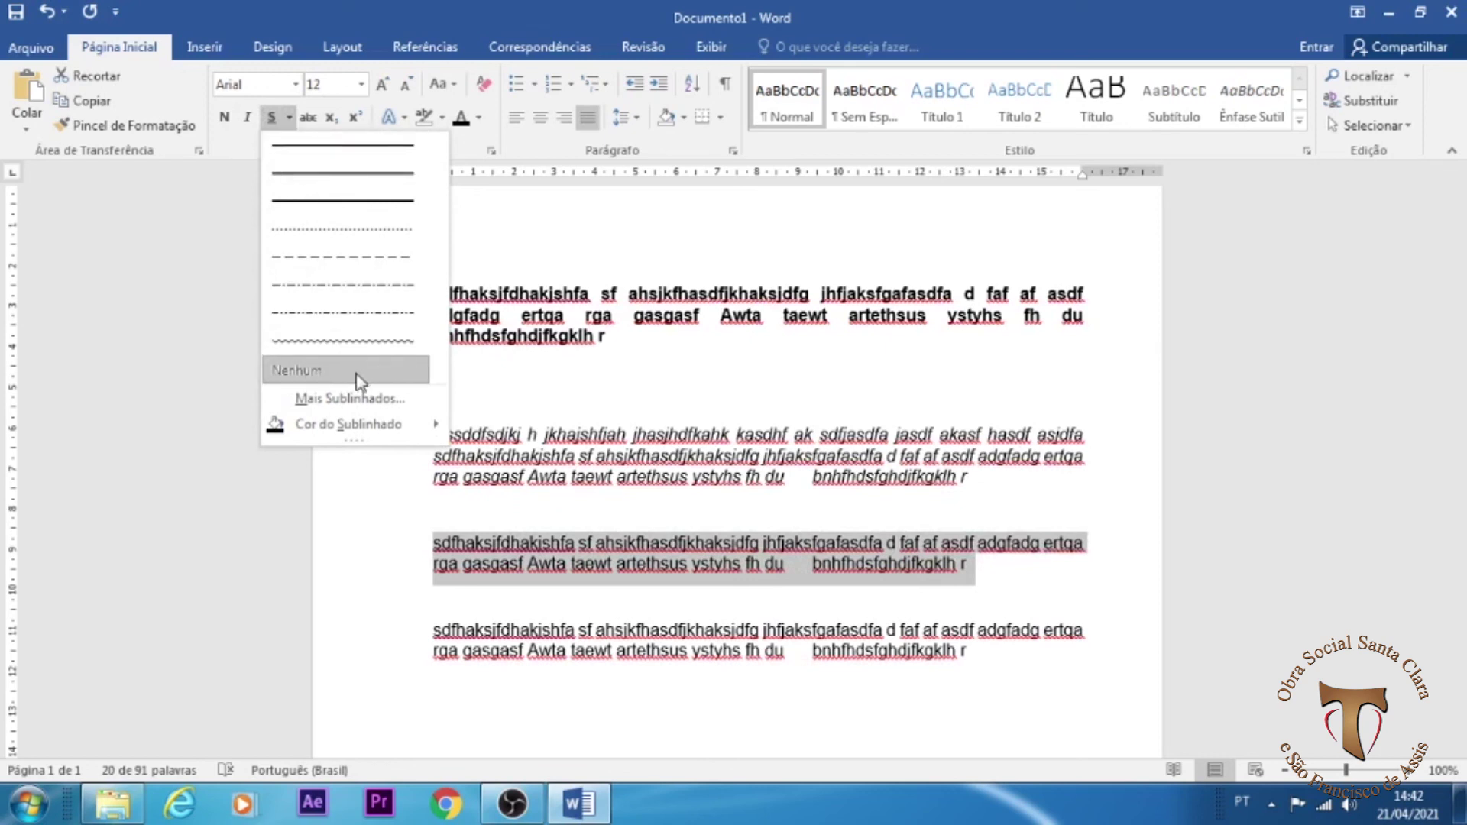
left_click(355, 145)
left_click(1006, 567)
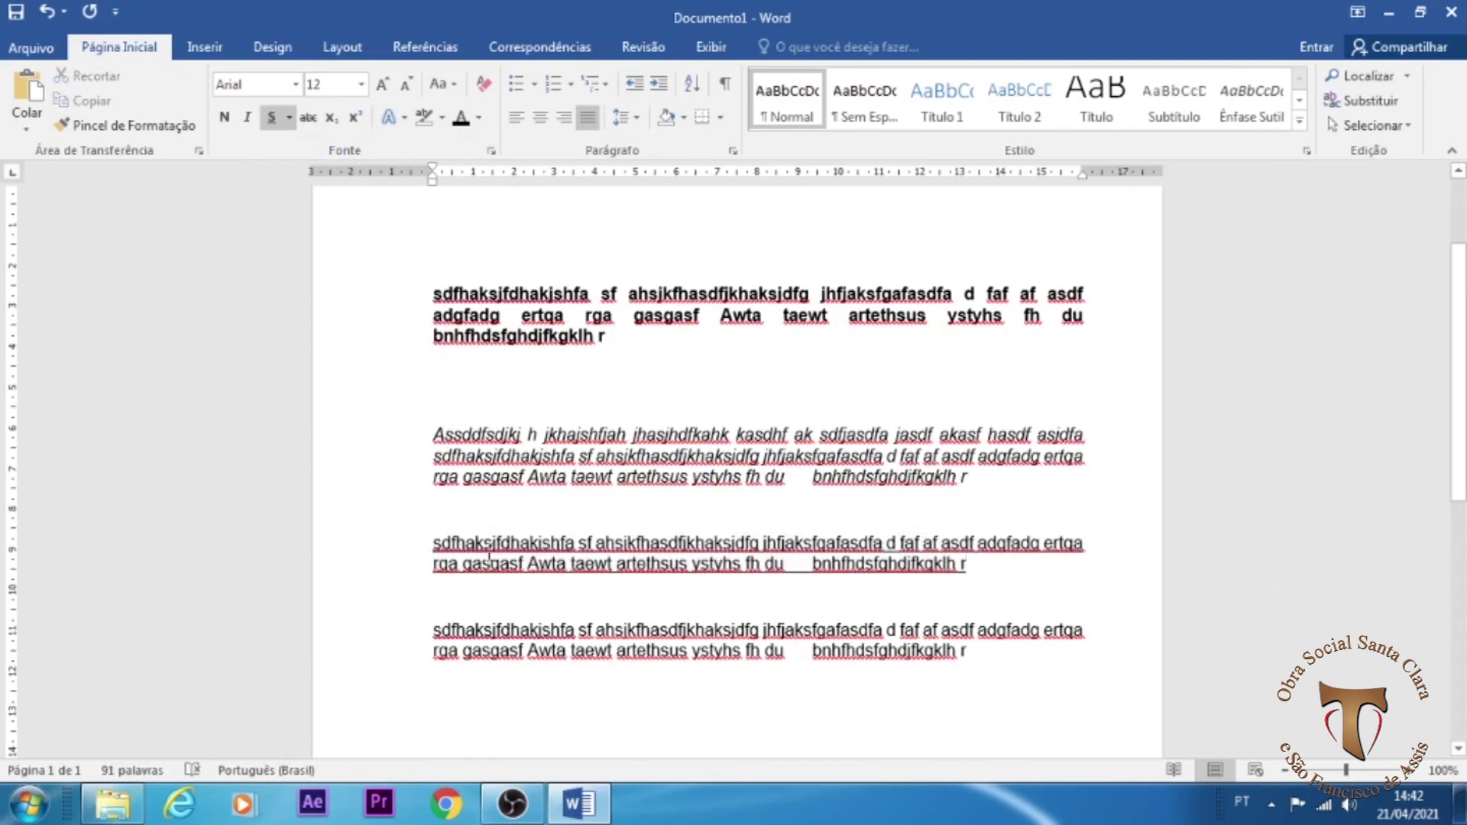
Step: Apply strikethrough to the last two-line text block and reselect the block to show the effect
left_click_drag(436, 635, 978, 659)
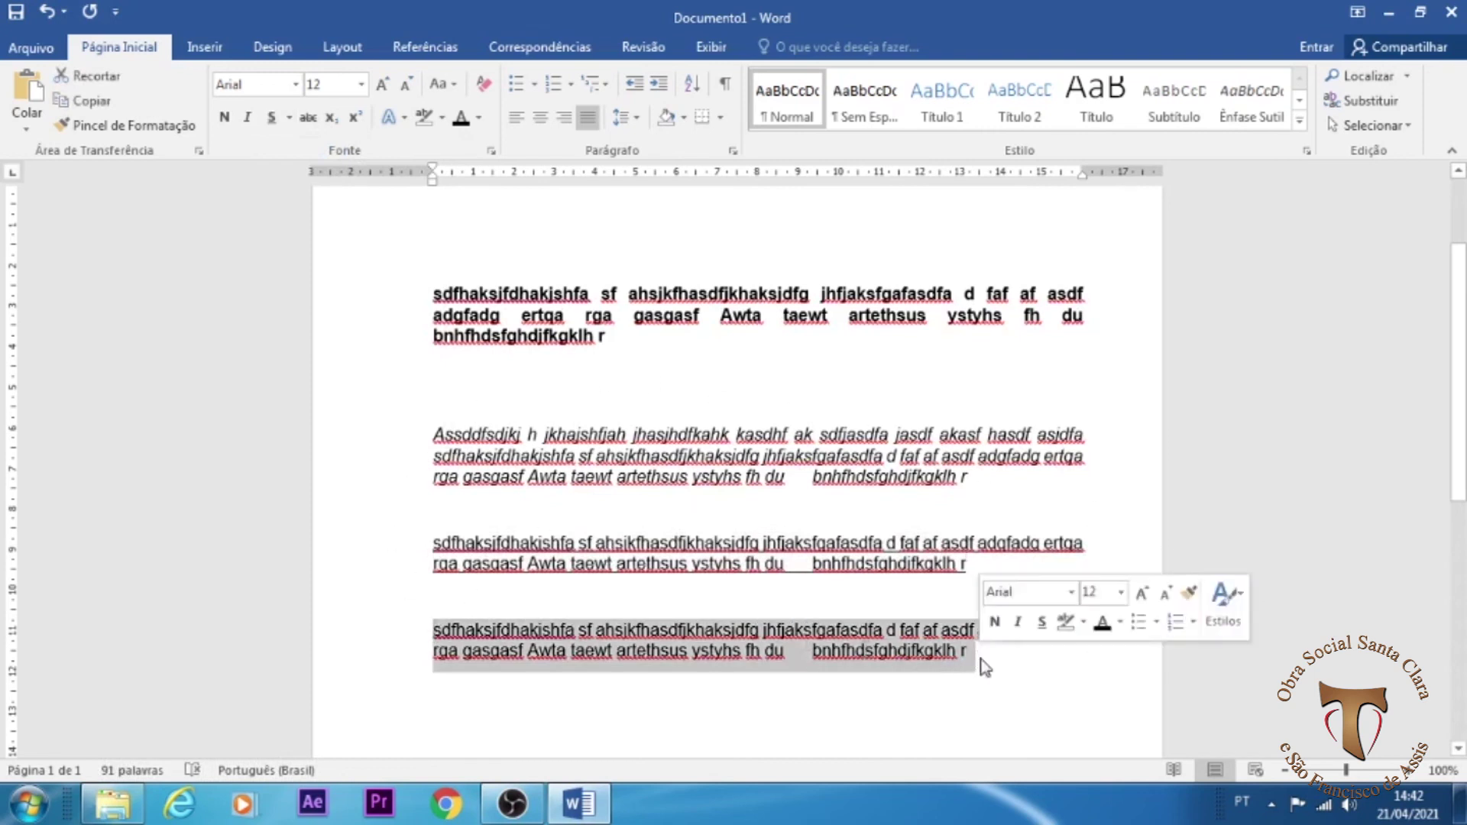
left_click(309, 118)
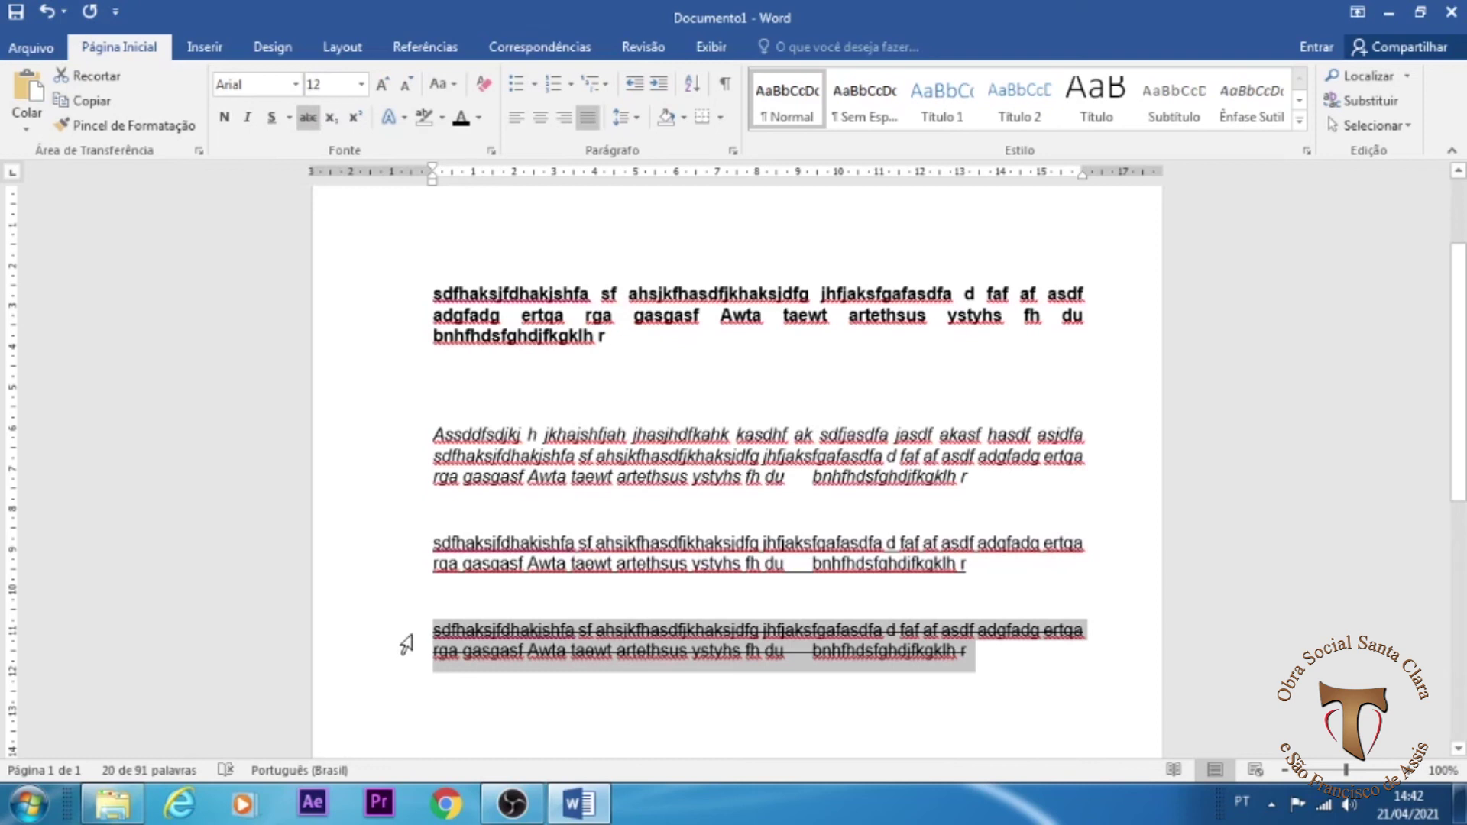
left_click_drag(979, 651, 440, 631)
left_click(435, 633)
left_click_drag(429, 633, 1044, 658)
left_click(452, 662)
left_click_drag(432, 633, 1001, 671)
Step: Select all four text blocks, from the bold first one to the struck-through last one
left_click_drag(437, 280, 1032, 659)
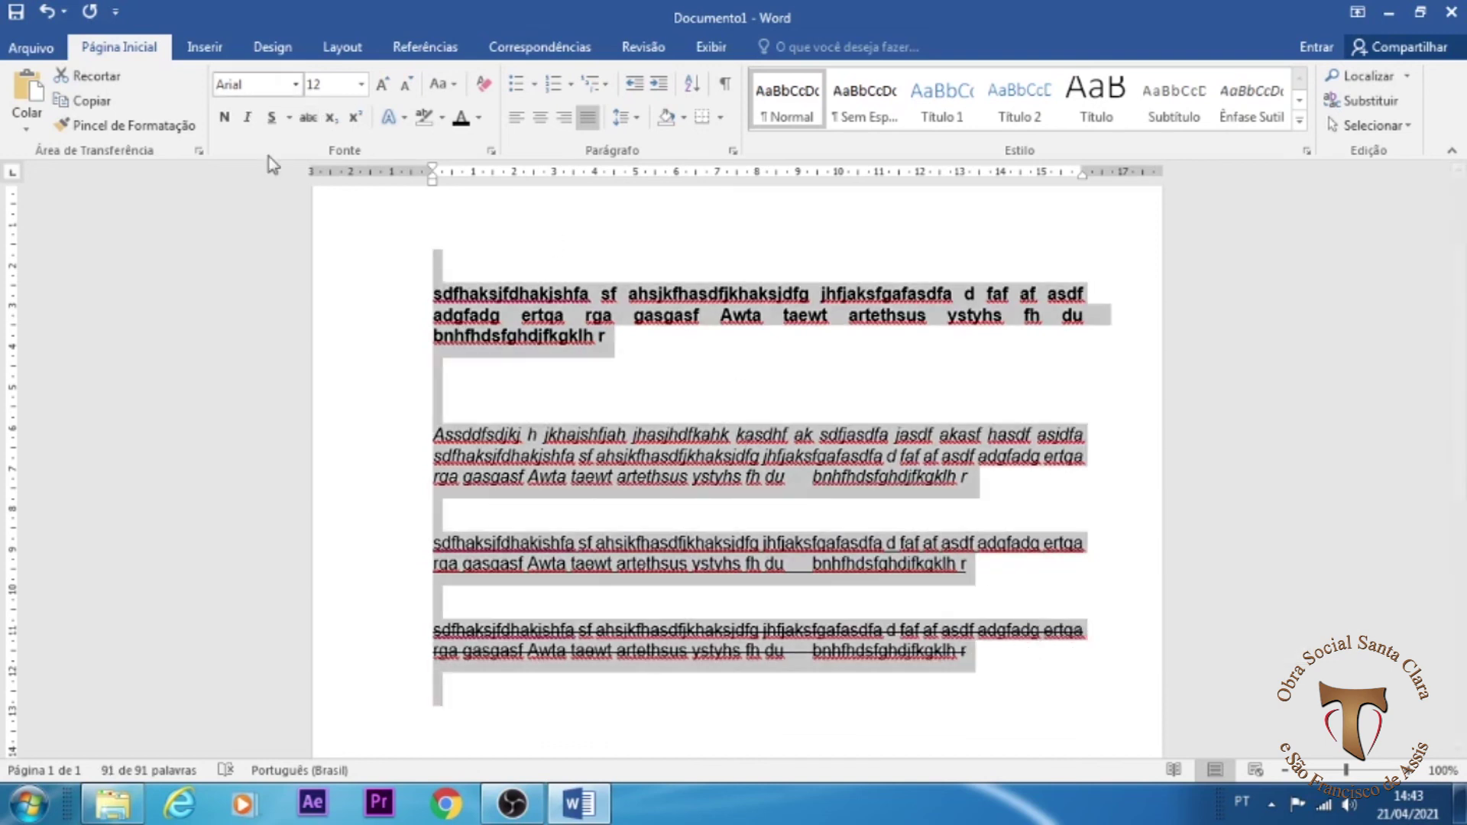